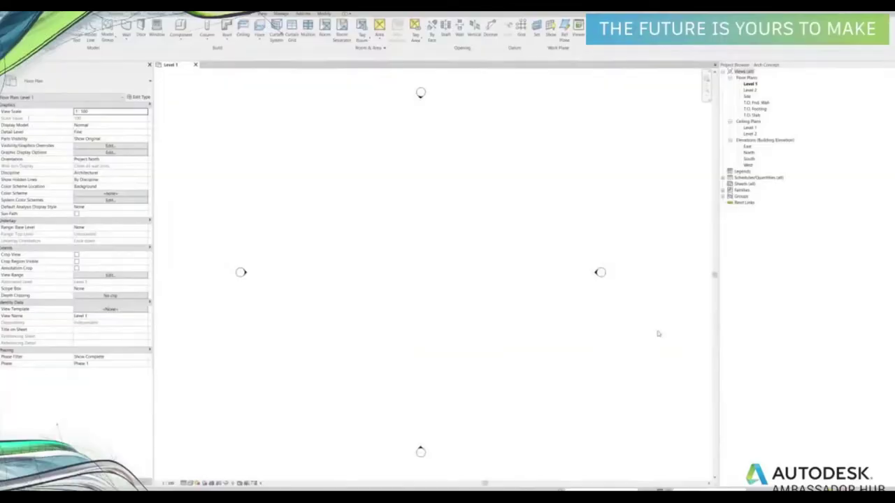
middle_drag(340, 242, 387, 255)
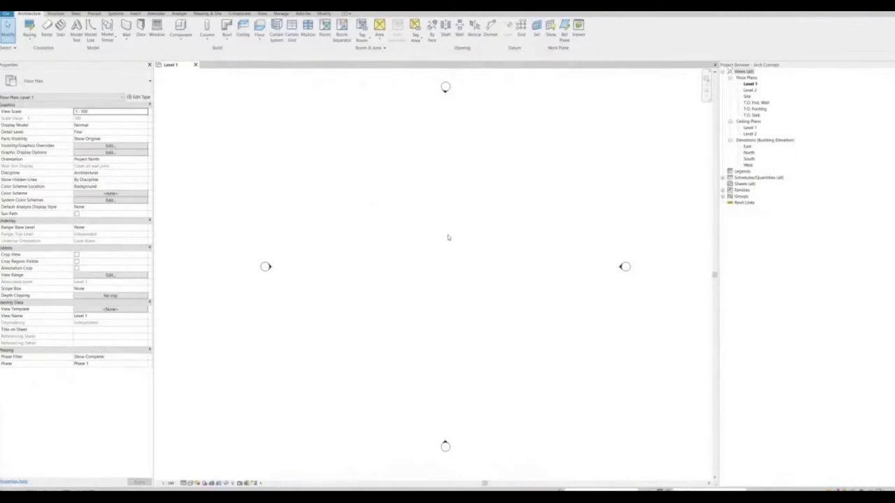
middle_drag(442, 262, 475, 275)
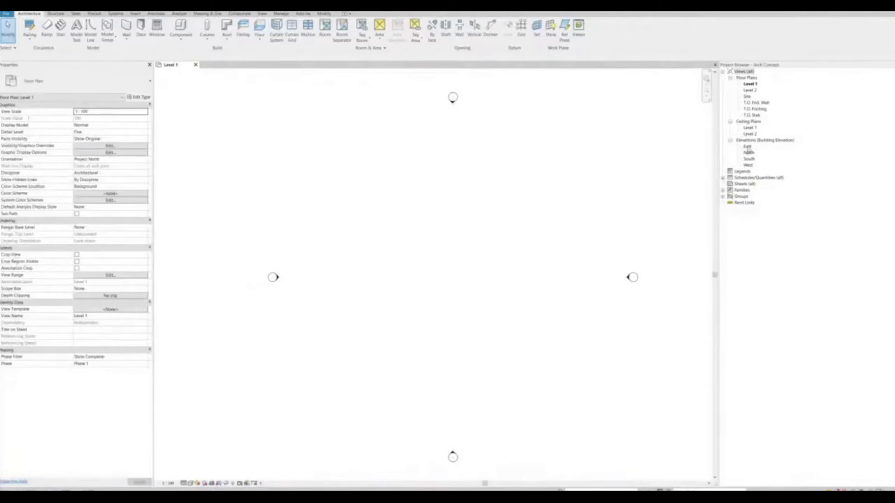
- In the East elevation, delete the T.O. Fnd. Wall, T.O. Slab, T.O. Footing and B.O. Footing levels together with their plan views
double_click(748, 147)
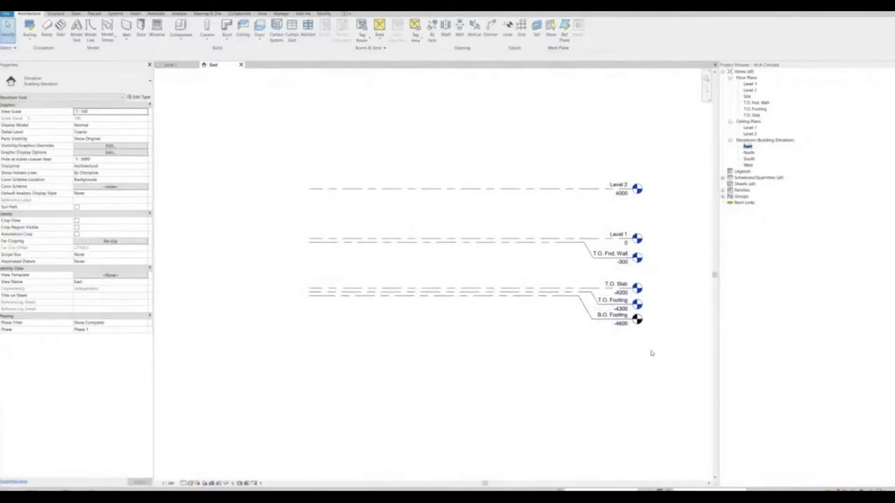
scroll(627, 340, up, 2)
drag(664, 360, 569, 230)
key(Delete)
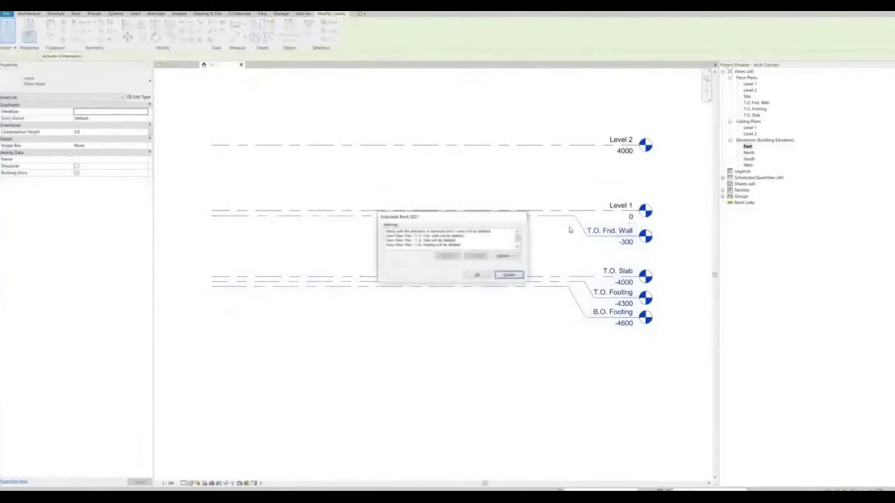
click(478, 274)
- Array Level 2 upward as 30 grouped members, using the distance from Level 1 to Level 2 as the spacing
middle_drag(562, 286, 549, 372)
scroll(550, 321, down, 2)
scroll(548, 311, down, 4)
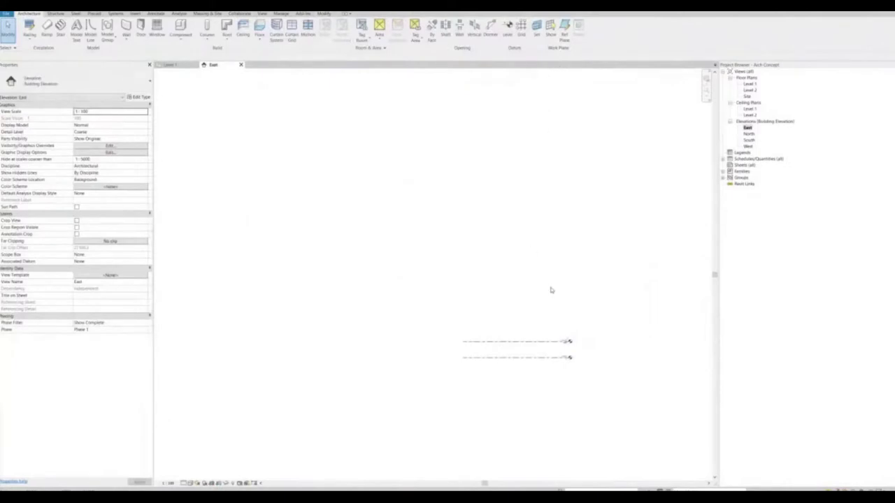
scroll(526, 353, up, 3)
middle_drag(532, 350, 479, 370)
scroll(525, 359, up, 1)
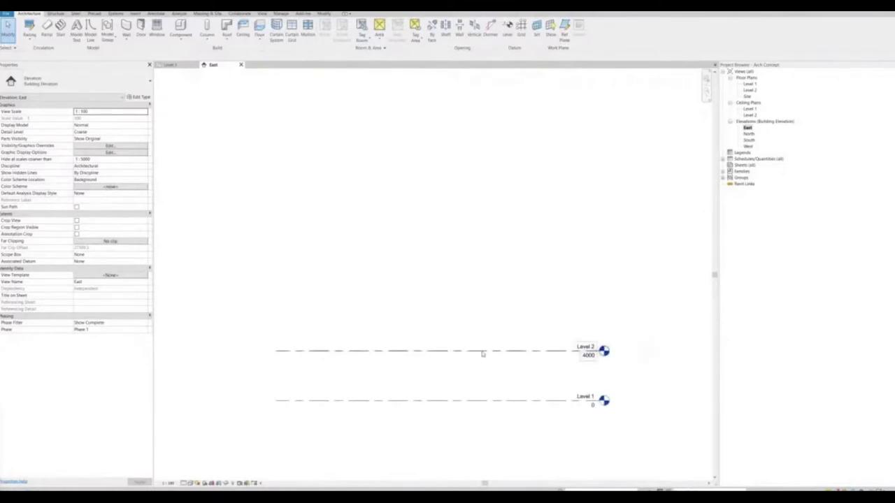
mouse_move(509, 286)
middle_down()
mouse_move(515, 295)
mouse_move(492, 304)
mouse_move(500, 299)
mouse_move(494, 275)
mouse_move(520, 283)
middle_up()
click(456, 368)
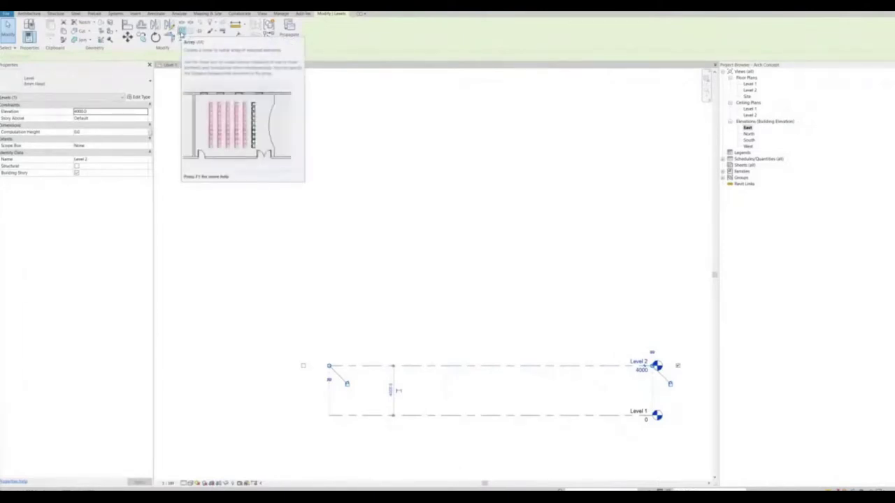
click(180, 33)
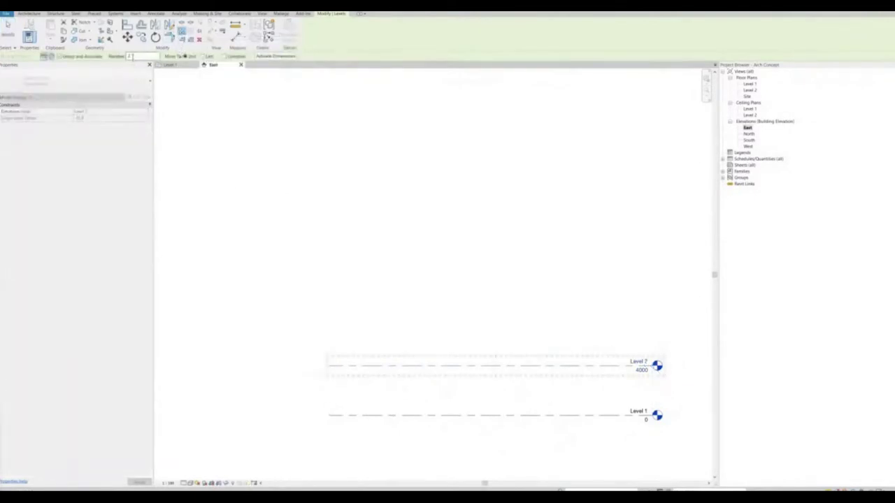
double_click(133, 56)
click(330, 417)
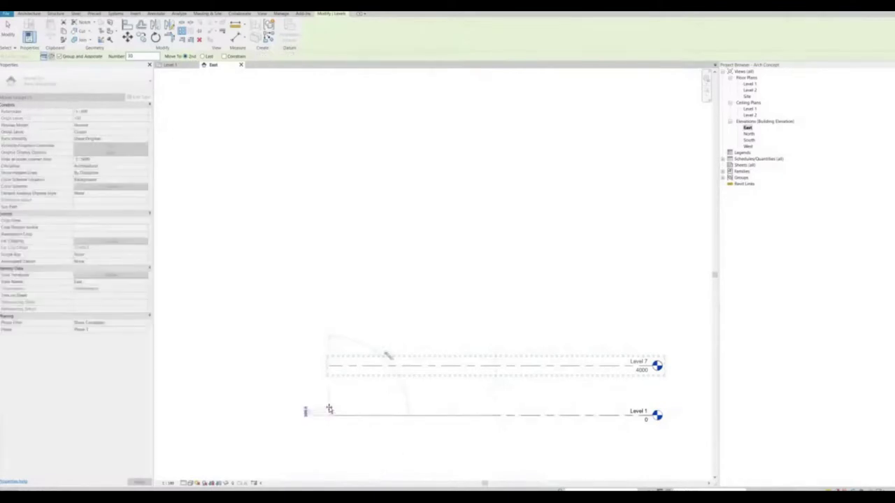
click(329, 366)
scroll(388, 344, down, 8)
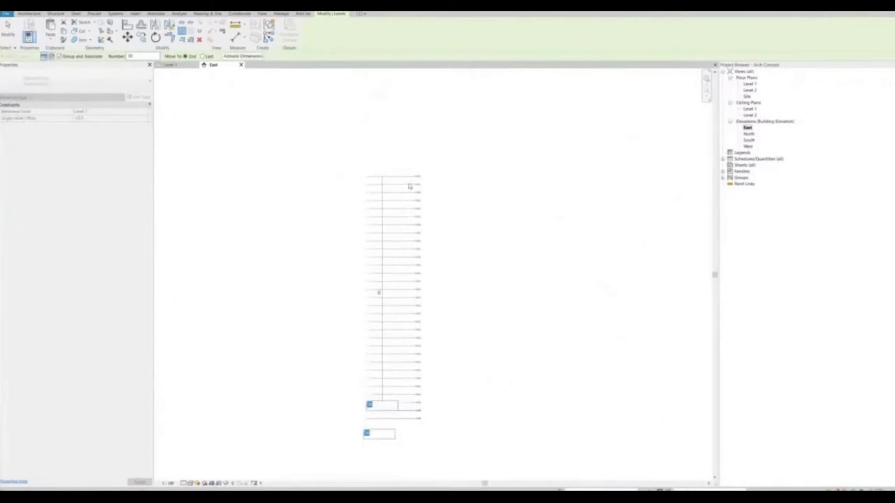
- Examine the names and elevations of the arrayed levels and the member count shown on the array
scroll(411, 182, up, 5)
scroll(415, 193, down, 2)
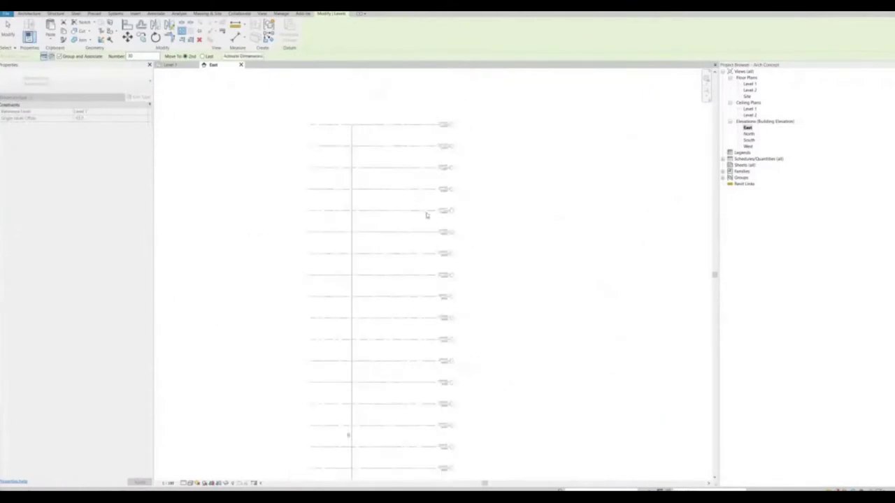
middle_drag(419, 380, 454, 236)
middle_drag(481, 454, 482, 347)
scroll(471, 450, up, 1)
middle_drag(471, 451, 478, 332)
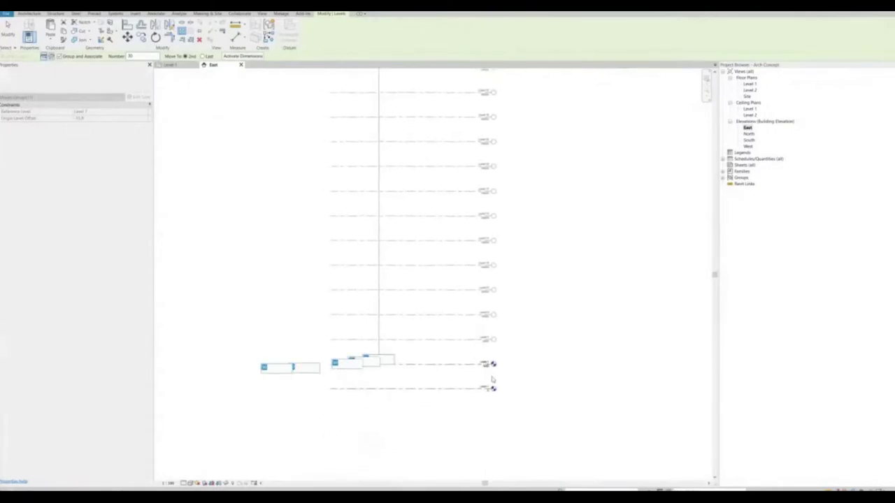
scroll(483, 329, up, 2)
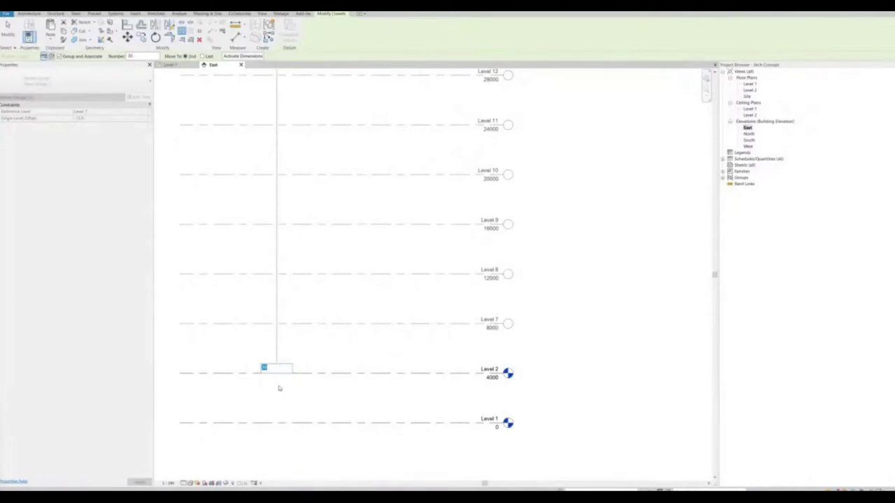
scroll(388, 400, down, 5)
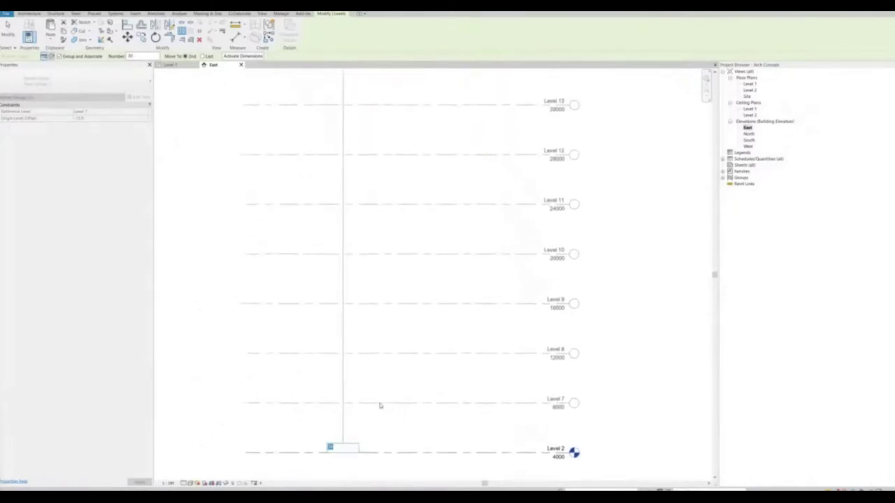
scroll(367, 360, down, 1)
middle_drag(368, 361, 375, 471)
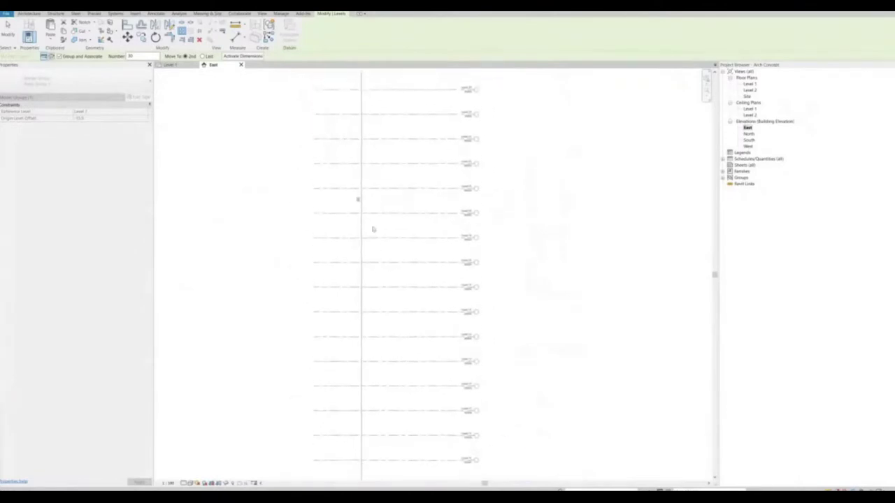
scroll(358, 203, up, 3)
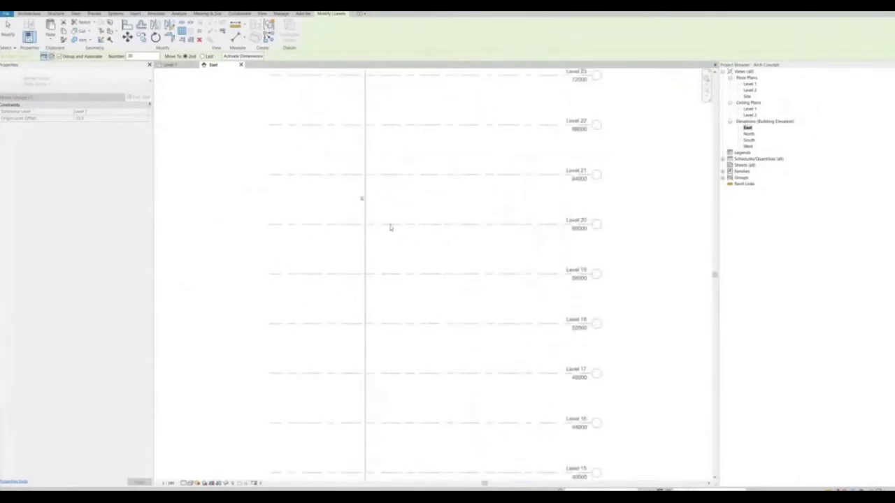
scroll(422, 329, down, 4)
scroll(403, 352, up, 2)
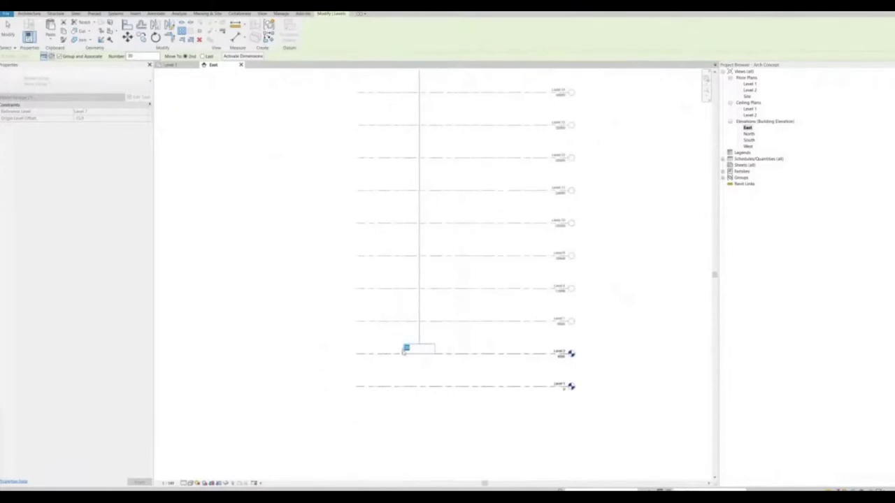
scroll(403, 351, up, 2)
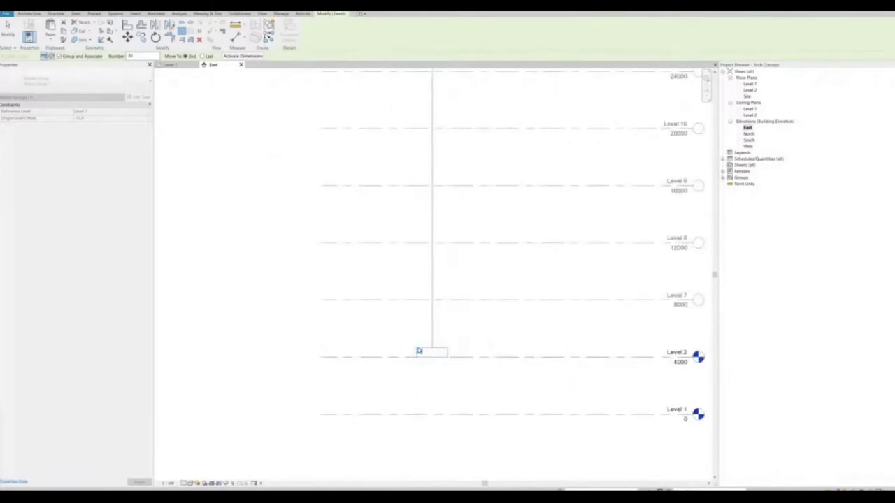
- Finish the level array with its member count set to 30 and clear the selection
click(302, 403)
scroll(373, 359, down, 5)
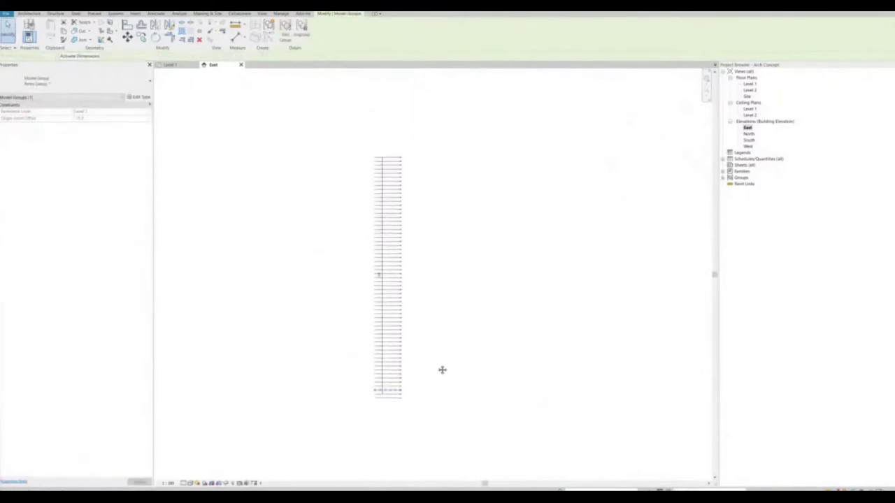
scroll(372, 277, up, 4)
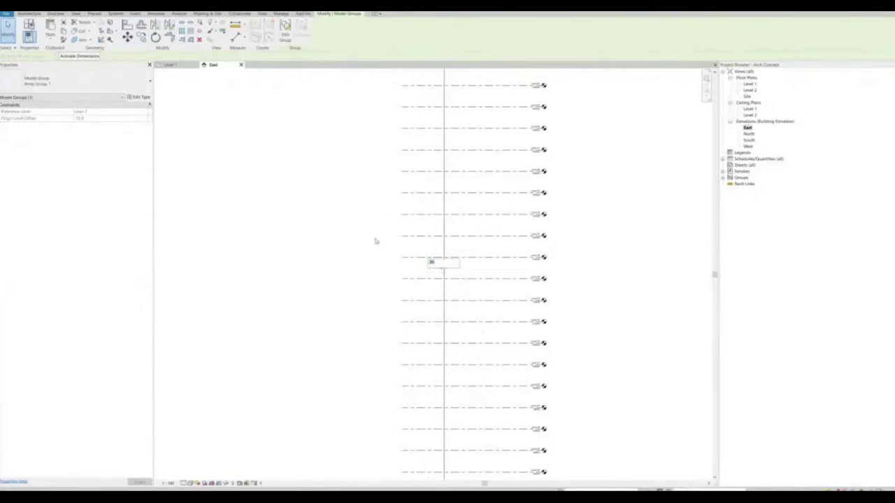
click(618, 292)
scroll(571, 307, down, 2)
scroll(571, 308, down, 1)
middle_drag(571, 308, 498, 208)
middle_drag(509, 393, 486, 298)
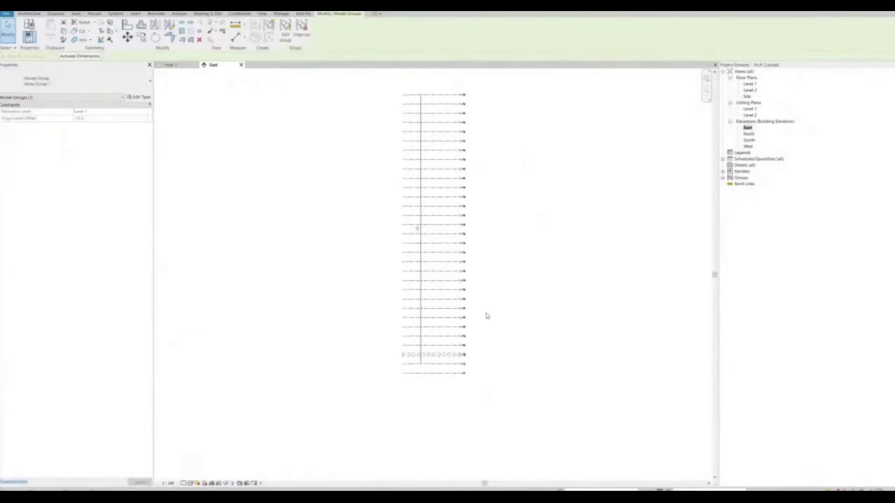
click(478, 329)
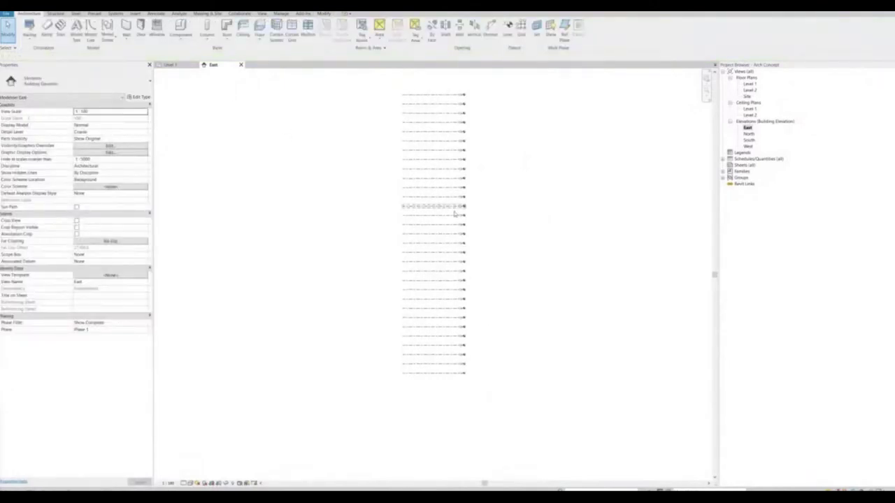
- Review the stacked levels in the East elevation against the floor plan views listed in the project
middle_drag(446, 221, 532, 268)
scroll(520, 263, up, 1)
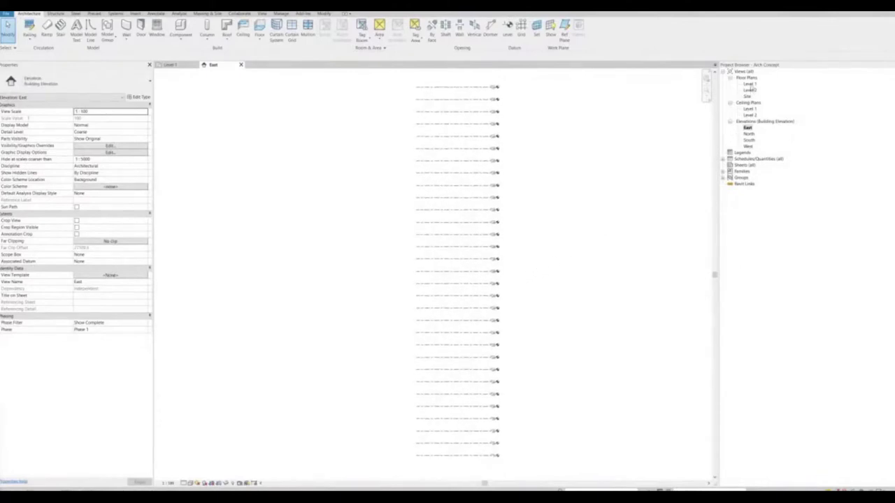
scroll(514, 356, up, 6)
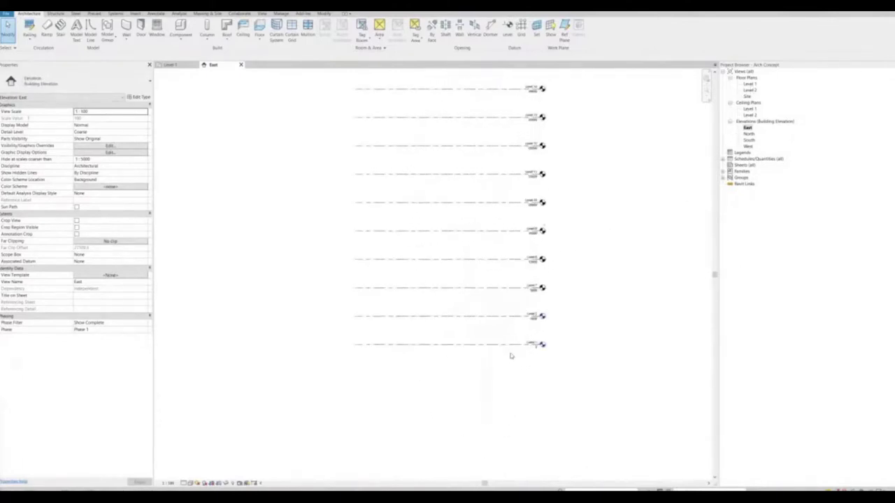
middle_drag(513, 356, 509, 268)
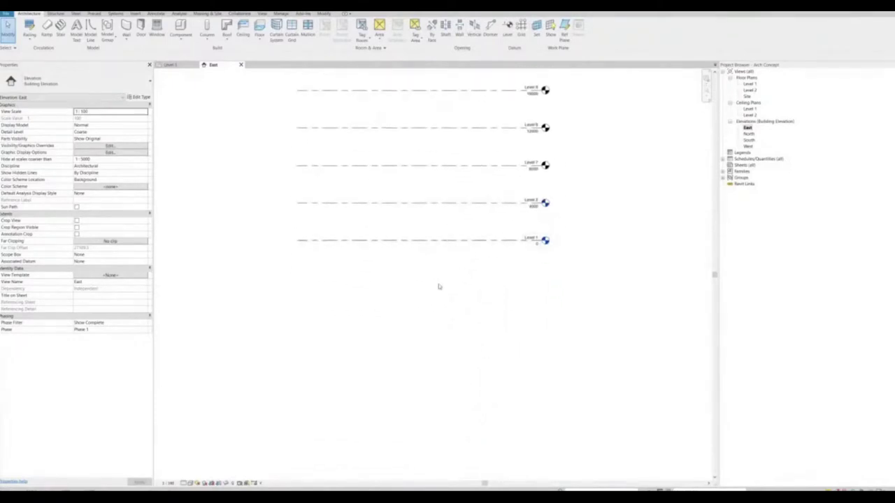
middle_drag(441, 314, 457, 282)
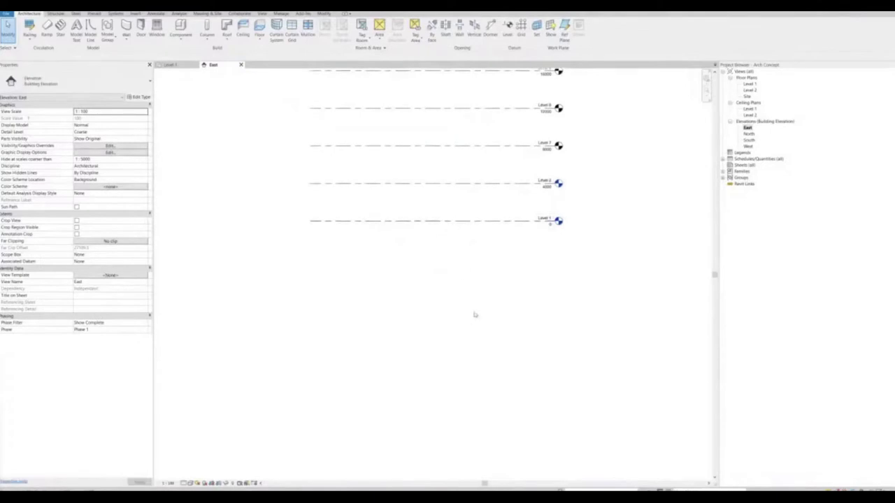
middle_drag(476, 314, 458, 353)
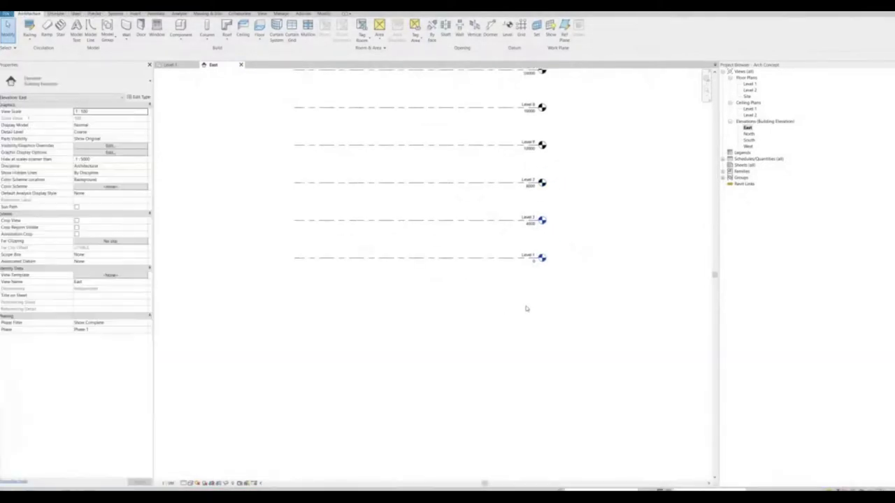
scroll(529, 309, down, 4)
middle_drag(571, 284, 554, 347)
- Open the Level 1 floor plan and start an in-place mass, closing the Show Mass notice
double_click(750, 84)
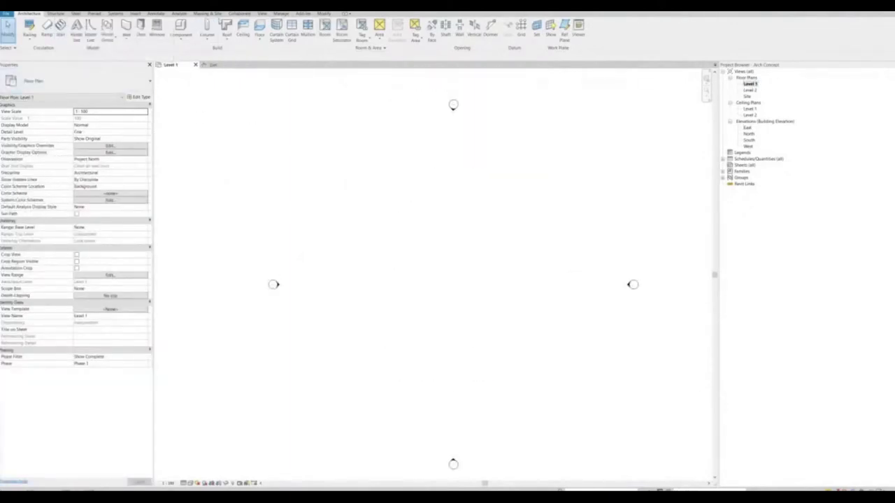
click(214, 15)
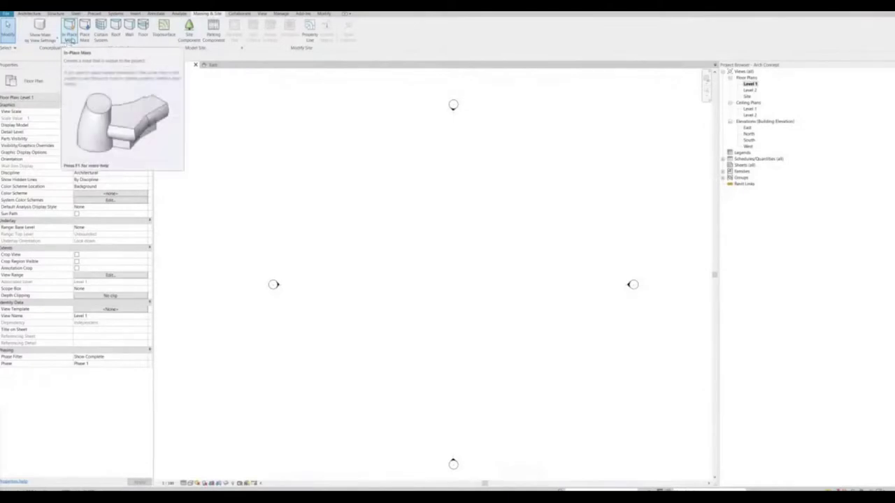
click(70, 39)
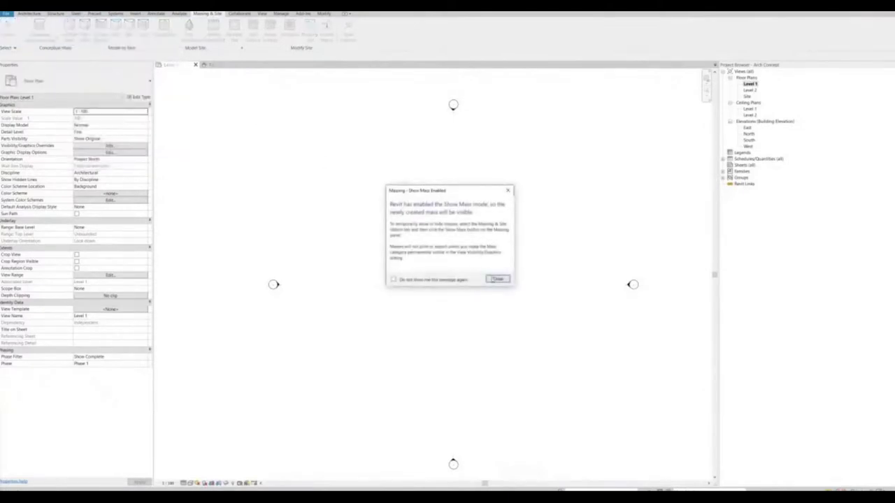
click(498, 279)
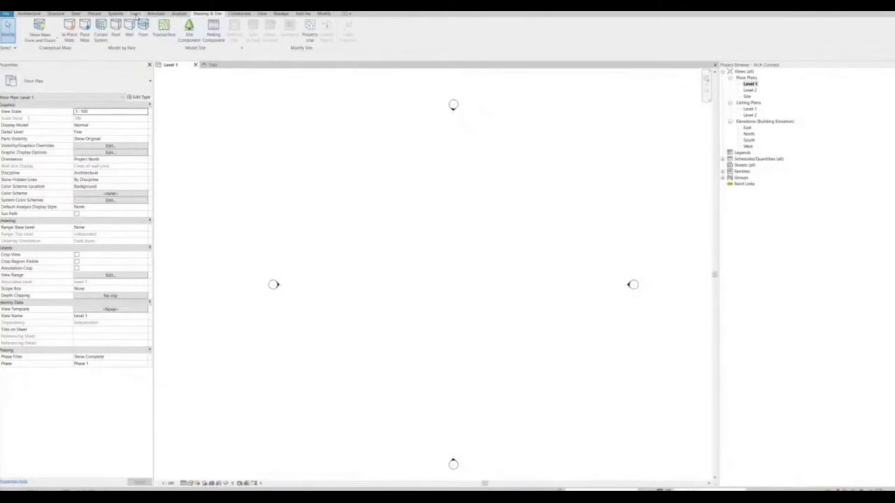
- Start loading a family and open the Mass folder of the English family library
click(136, 14)
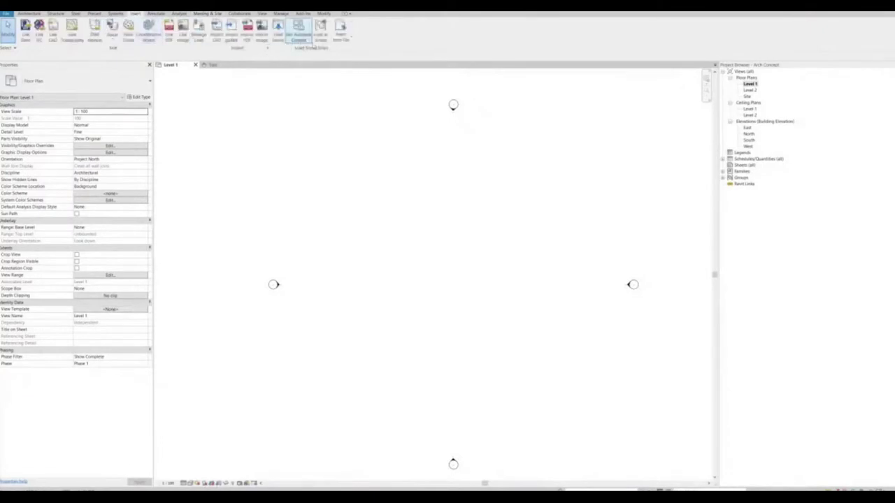
click(278, 33)
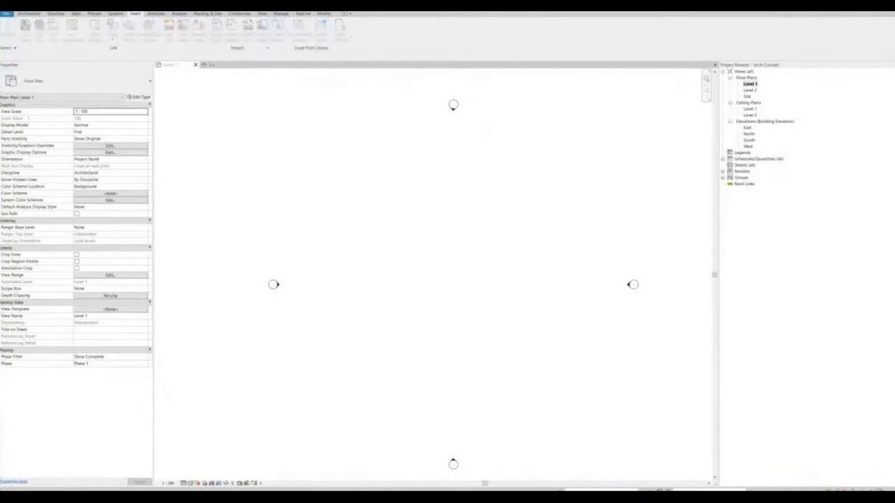
drag(684, 158, 527, 151)
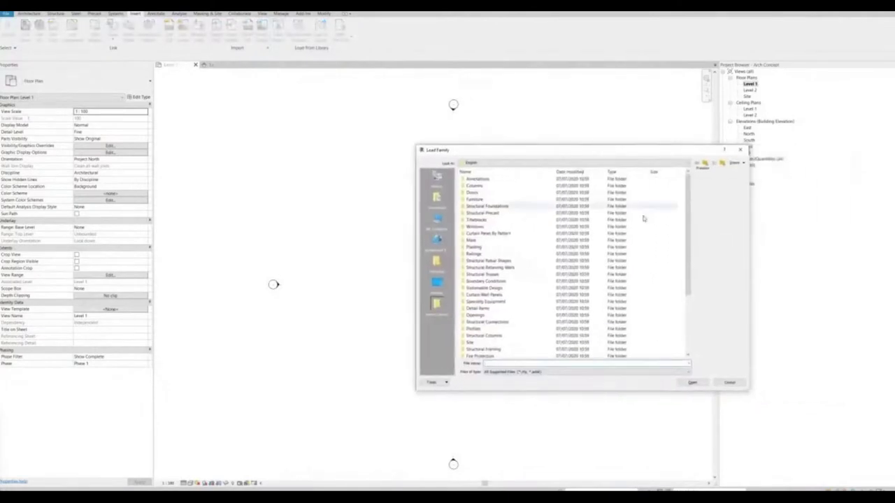
drag(691, 203, 688, 257)
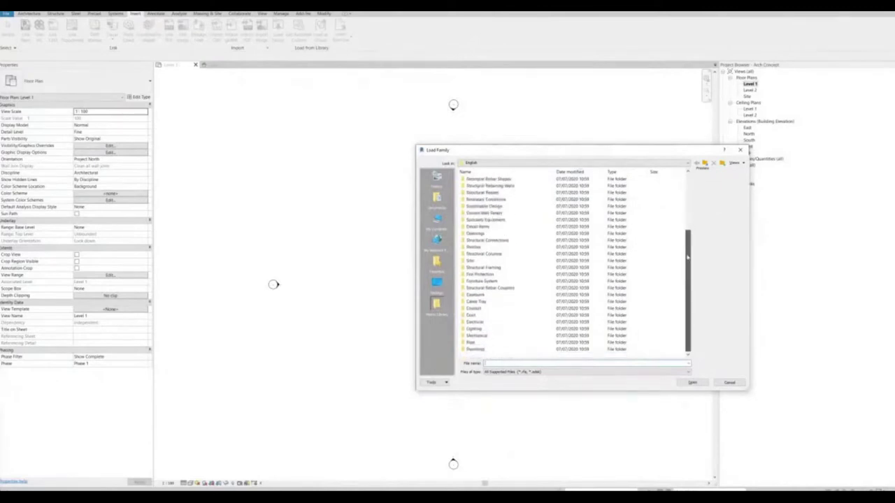
scroll(477, 290, up, 2)
scroll(477, 289, up, 3)
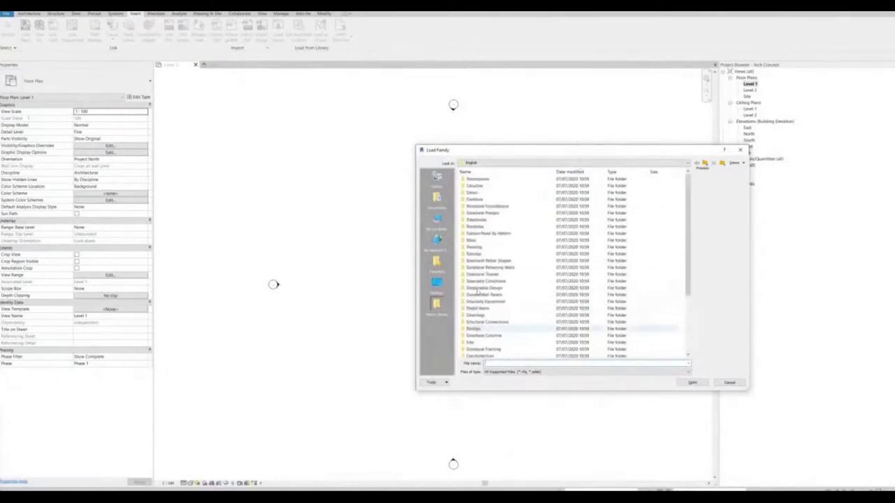
double_click(468, 242)
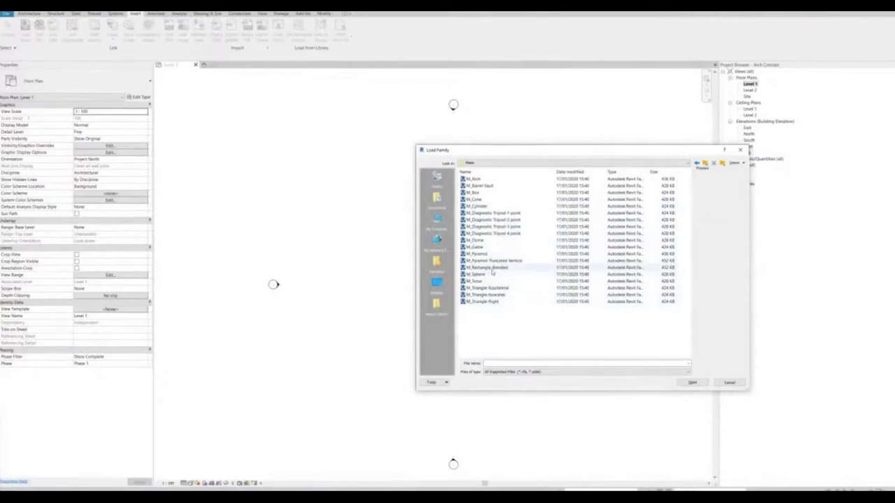
- Preview the available mass families, including the blended rectangle, sphere, torus, triangle, pyramid, gable and dome shapes
click(490, 268)
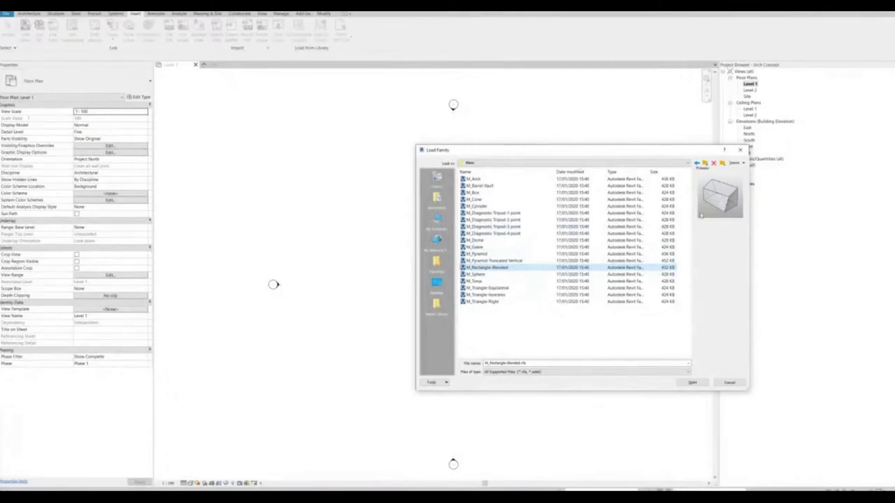
click(473, 275)
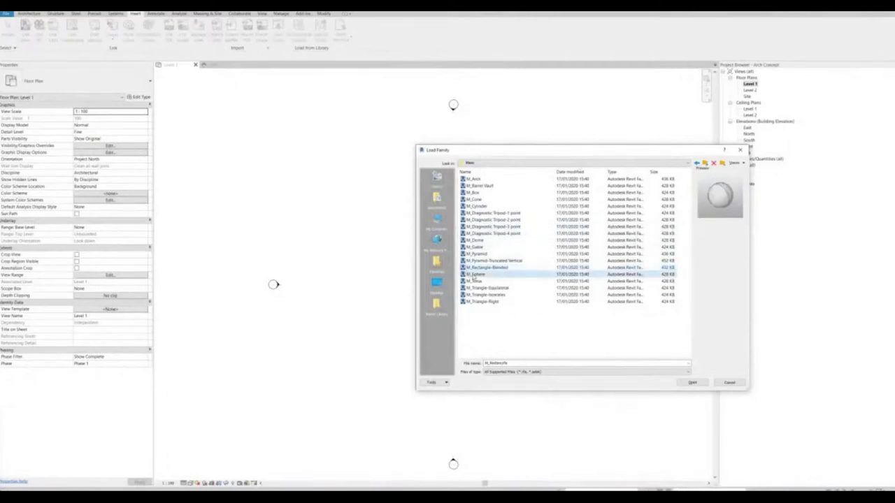
click(477, 282)
click(484, 288)
click(486, 295)
click(482, 301)
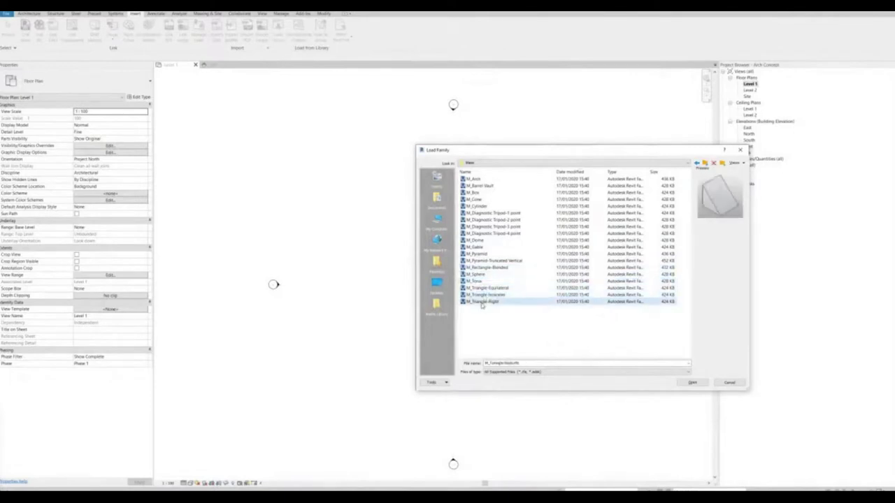
click(477, 254)
click(475, 248)
click(476, 241)
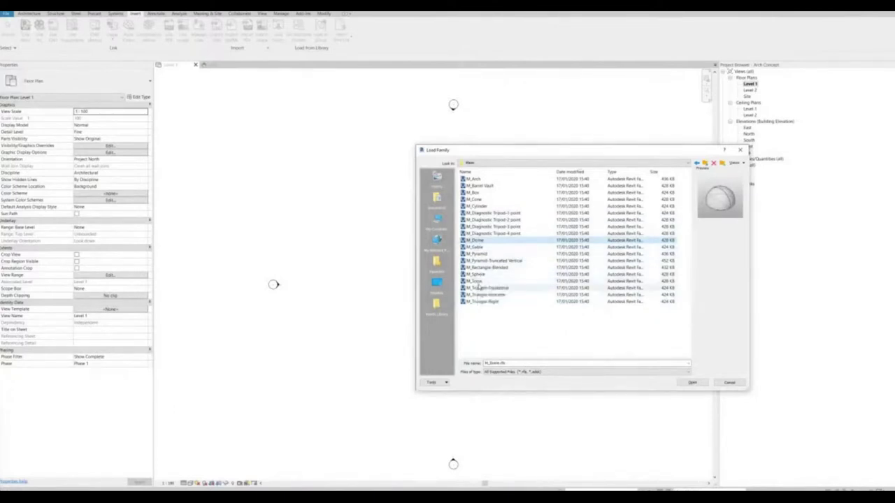
- Load the M_Rectangle-Blended family and expand the project's Mass families down to its type
click(501, 271)
click(693, 383)
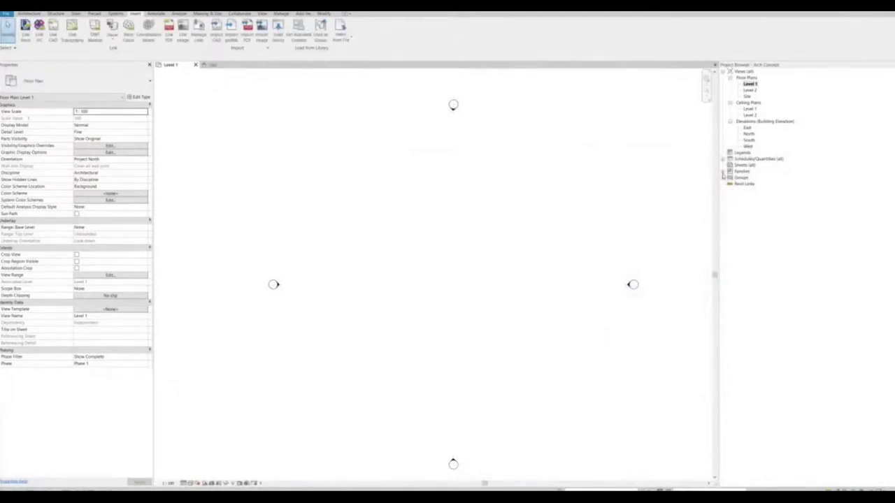
click(723, 172)
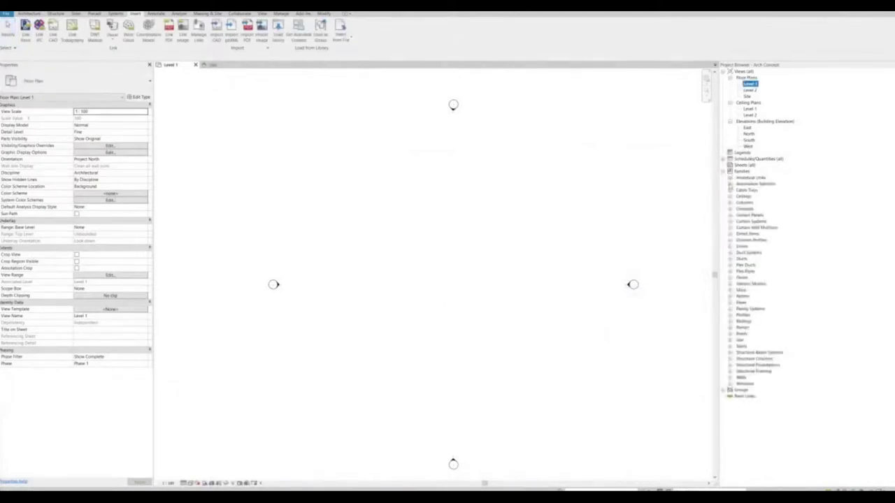
click(730, 291)
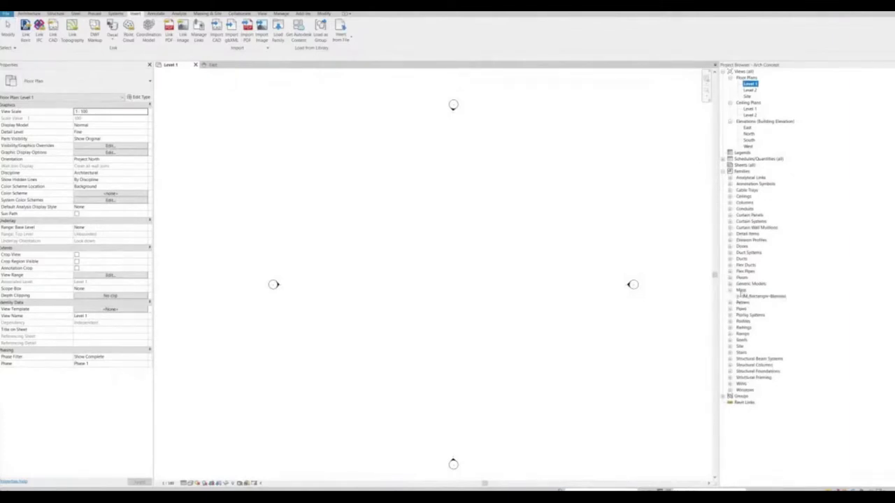
click(738, 296)
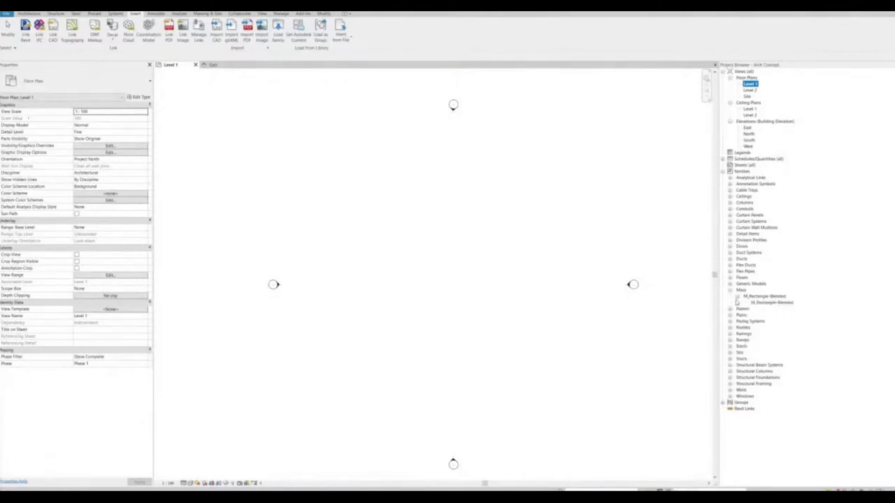
- Place one M_Rectangle-Blended mass at the centre of the Level 1 plan, between the four elevation markers
click(768, 302)
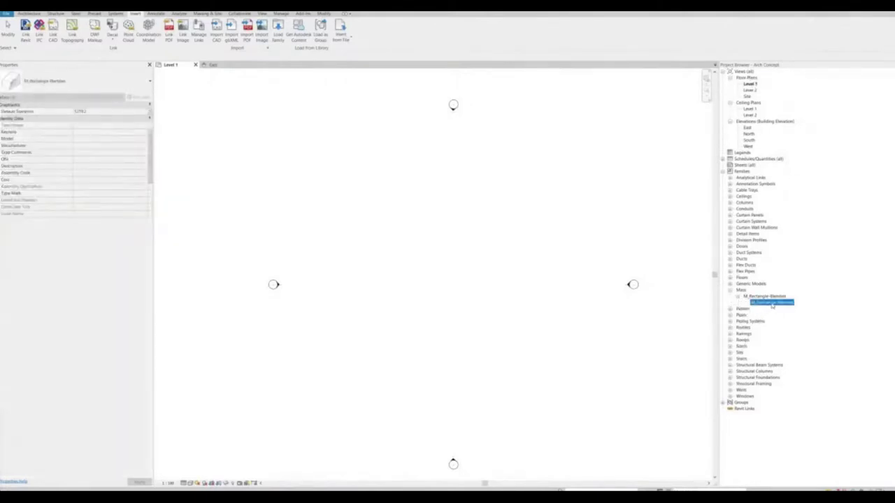
drag(774, 303, 455, 278)
click(455, 277)
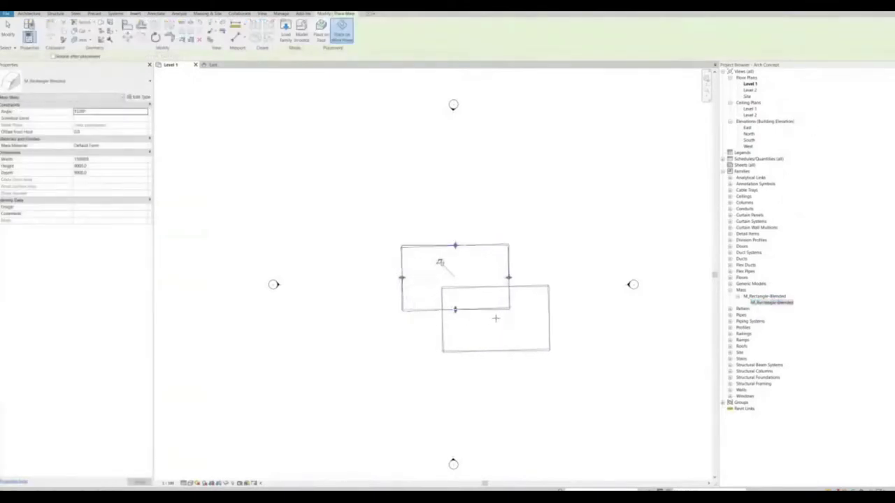
key(Escape)
key(Escape)
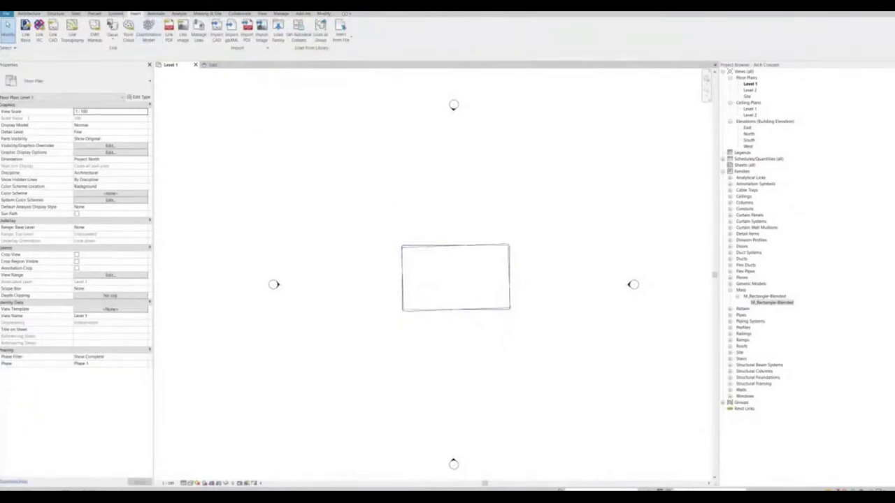
- Open the 3D view and examine the placed mass against the stacked levels
key(3)
key(d)
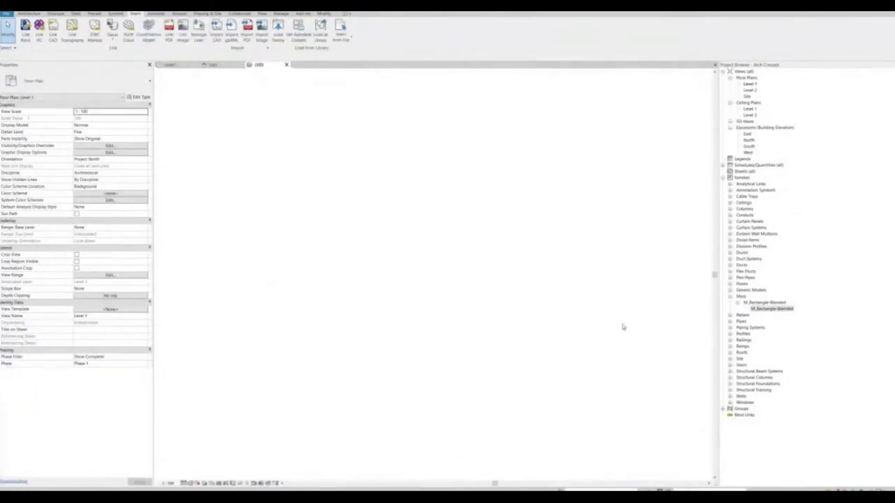
middle_drag(545, 378, 539, 338)
scroll(433, 451, up, 8)
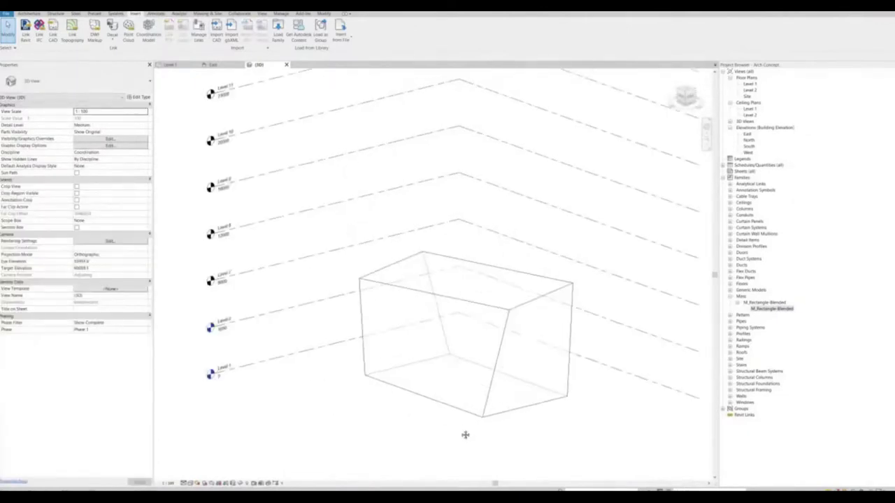
click(439, 365)
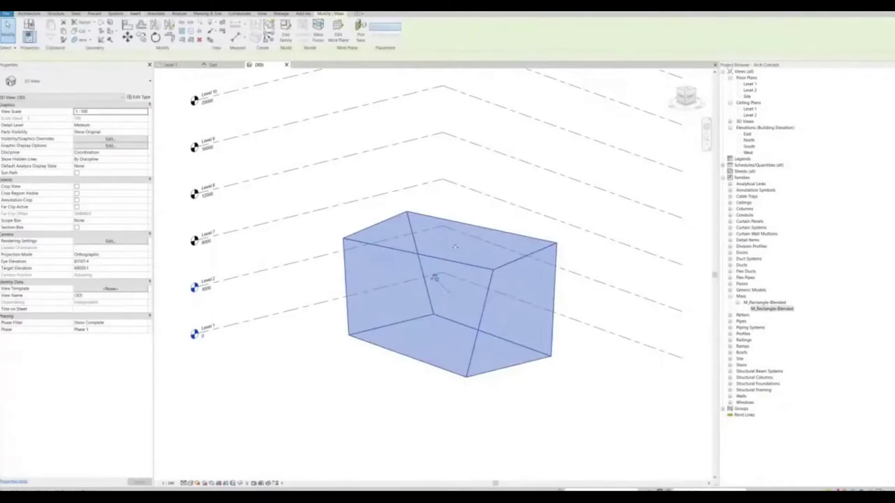
scroll(553, 350, down, 5)
shift+middle_drag(553, 350, 524, 365)
click(555, 380)
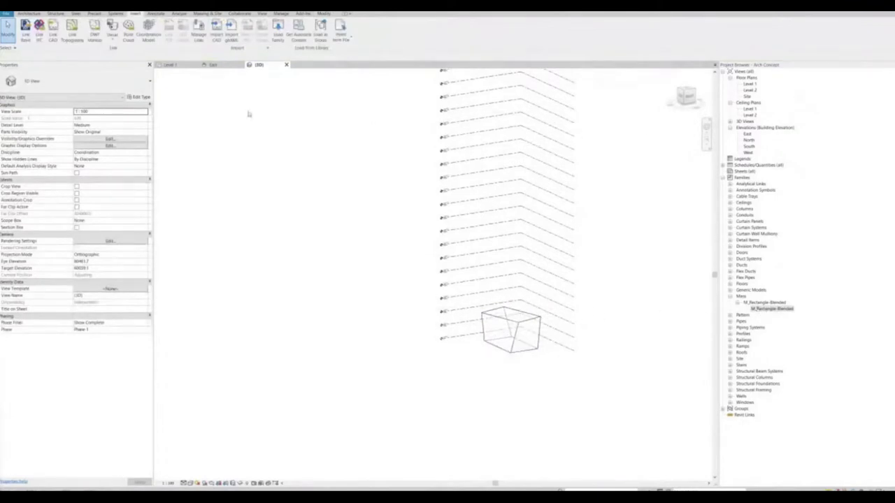
- In the East elevation, stretch the top of the mass upward to a height of about 26 m
click(229, 65)
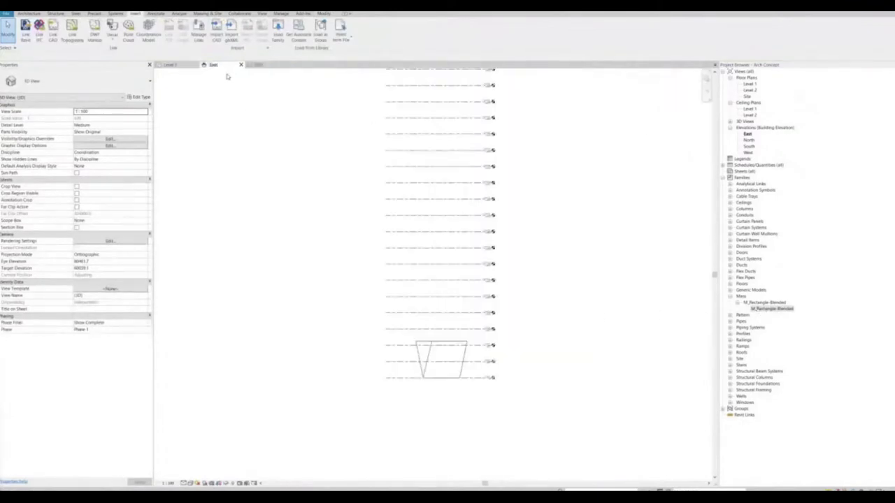
click(442, 343)
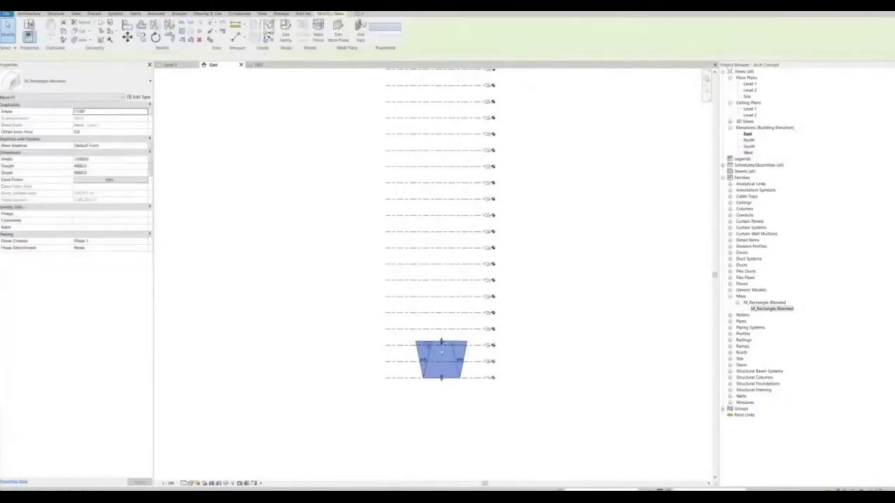
scroll(444, 344, up, 5)
drag(448, 309, 461, 158)
scroll(471, 234, down, 3)
scroll(471, 233, down, 2)
scroll(458, 161, down, 2)
middle_drag(460, 160, 465, 313)
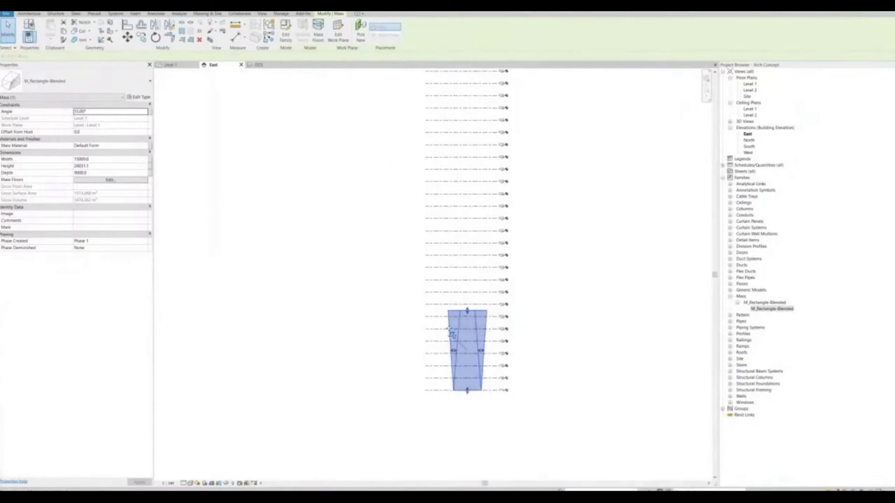
- Stretch the top of the mass up to the highest level, giving it a height of 120000 mm
drag(467, 312, 473, 110)
middle_drag(480, 193, 494, 349)
drag(481, 270, 482, 184)
middle_drag(592, 324, 586, 285)
middle_drag(342, 324, 352, 303)
middle_drag(576, 342, 576, 261)
click(580, 321)
middle_drag(569, 379, 568, 392)
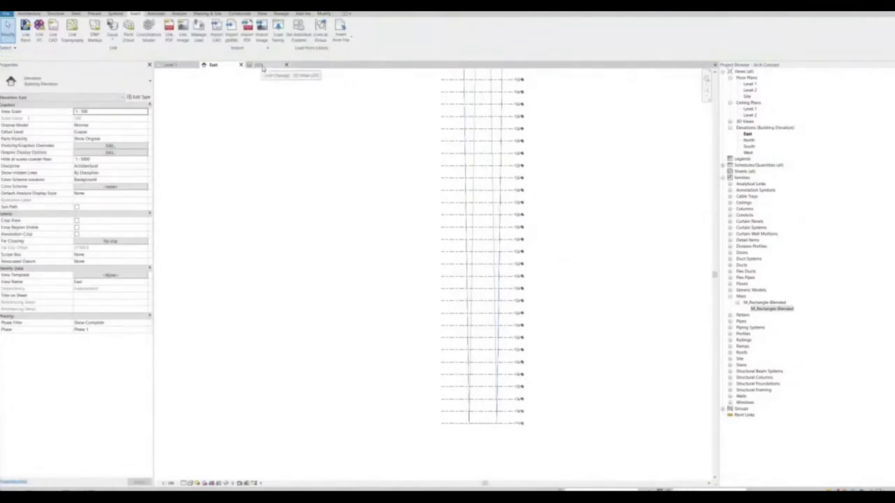
- In the Level 1 plan, stretch all four sides of the mass to about 33 m wide and 28 m deep
click(170, 65)
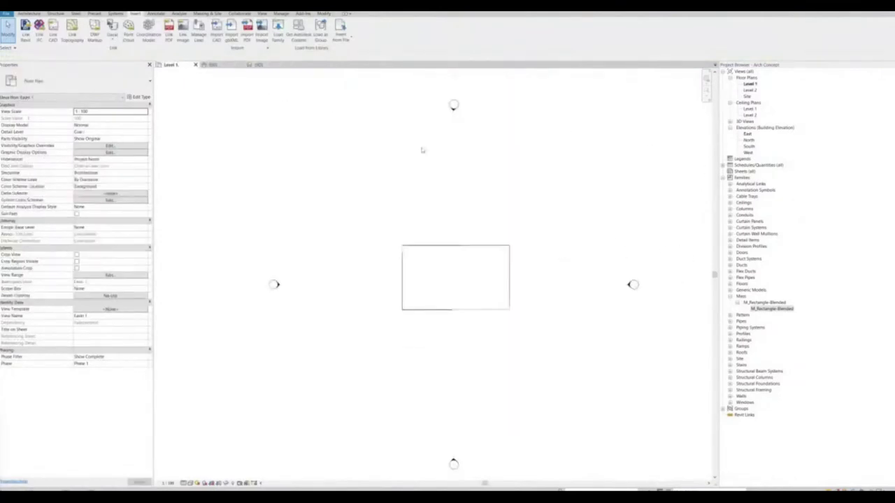
click(459, 308)
drag(455, 314, 456, 348)
drag(341, 299, 337, 297)
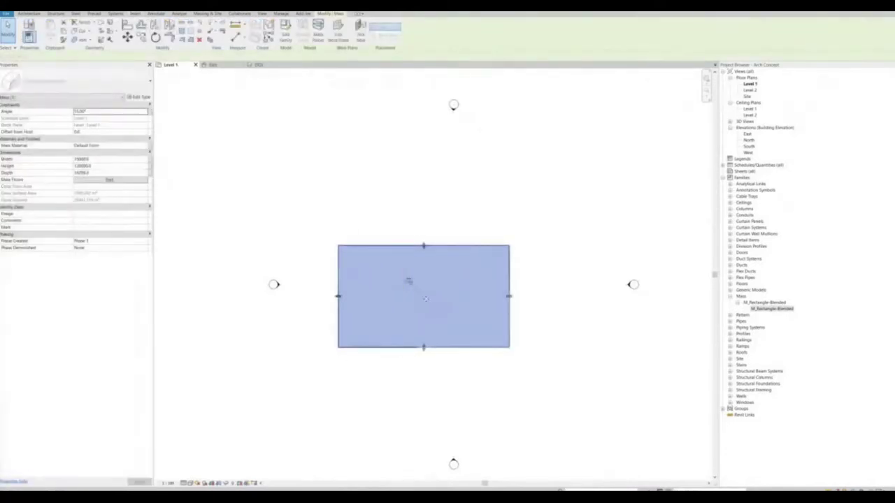
drag(510, 298, 574, 299)
drag(456, 245, 456, 190)
drag(456, 347, 466, 388)
click(608, 386)
middle_drag(613, 389, 607, 365)
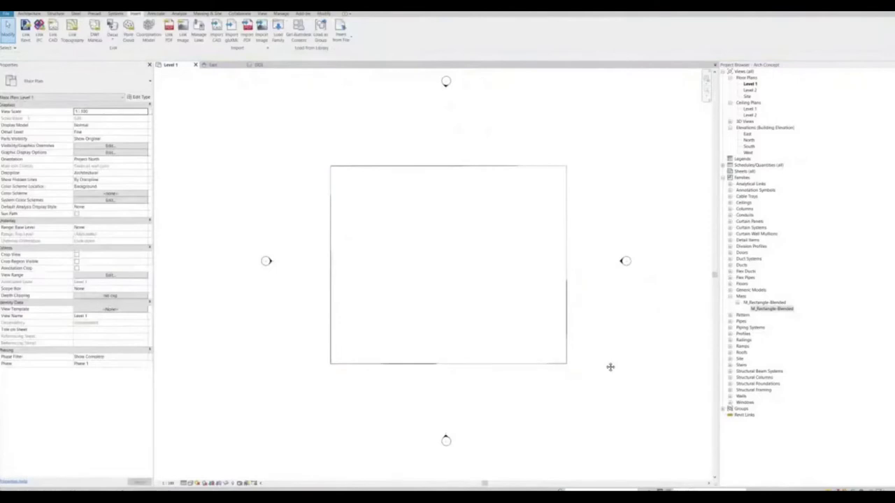
- Select the enlarged mass and inspect it in the 3D view against the levels, then clear the selection
click(510, 365)
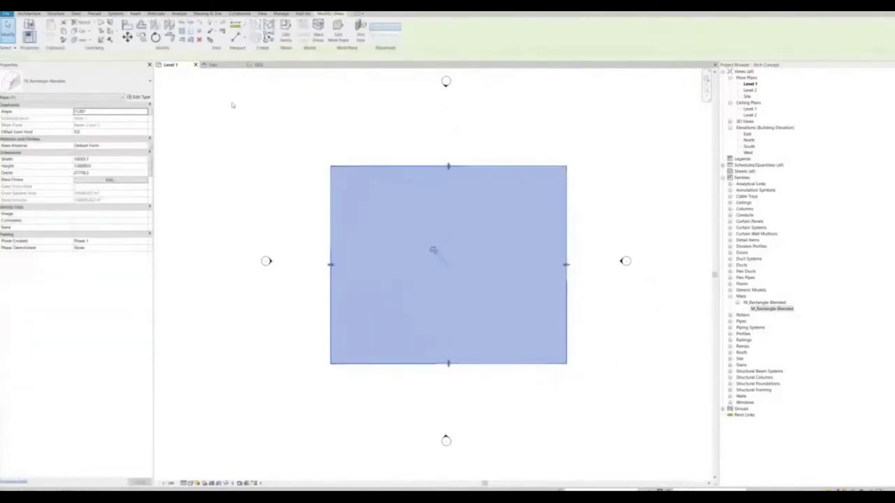
click(268, 65)
shift+middle_drag(556, 381, 367, 412)
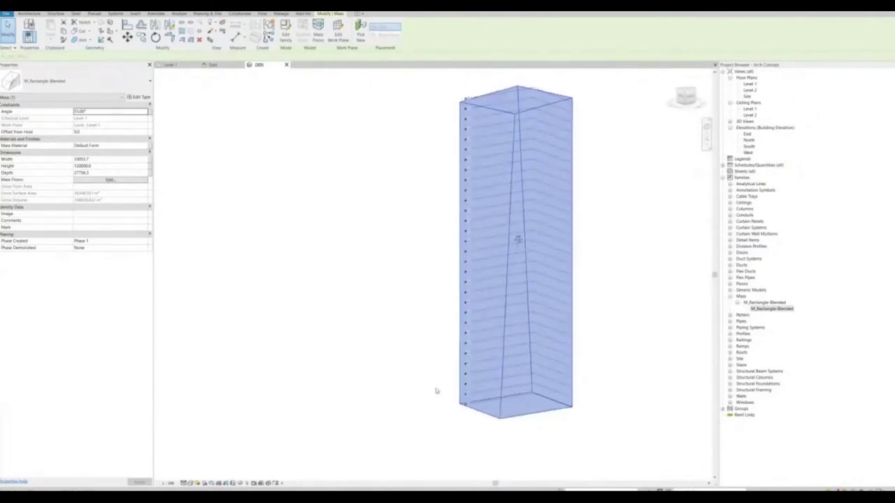
click(609, 359)
middle_drag(612, 329, 580, 344)
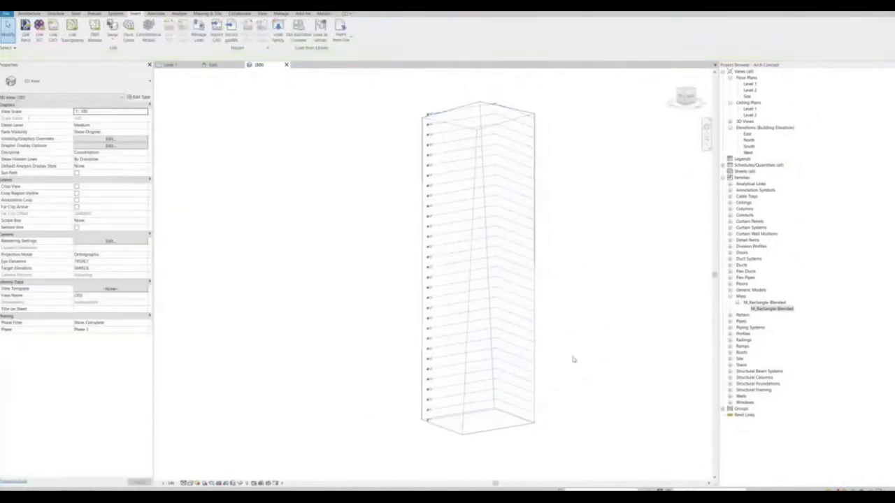
click(505, 428)
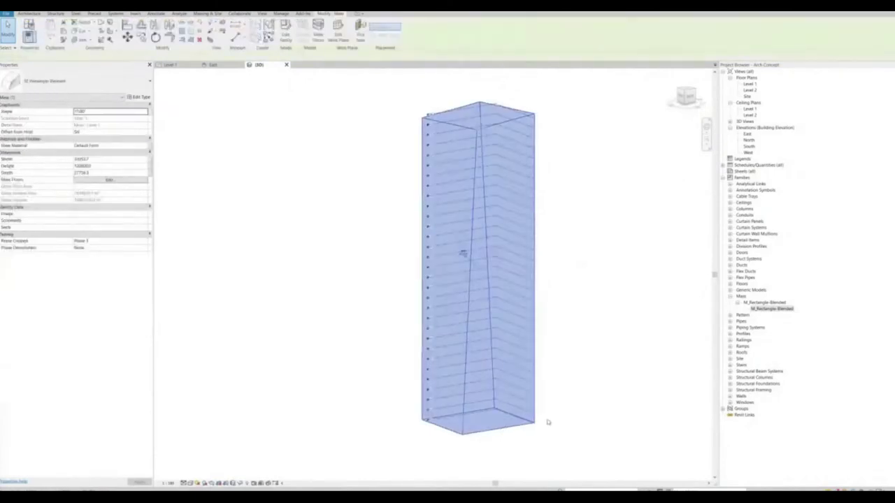
shift+middle_drag(599, 304, 545, 293)
click(595, 303)
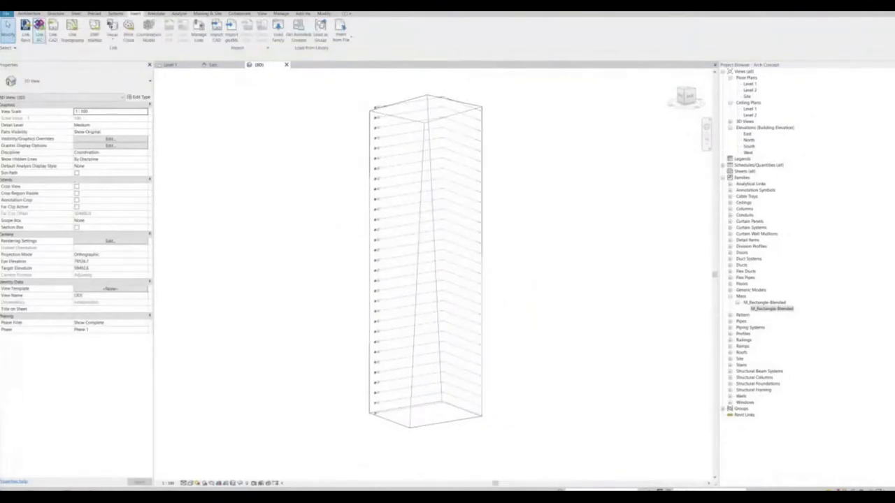
- Try to create floors by face from the mass using the Generic 150mm floor type
click(207, 14)
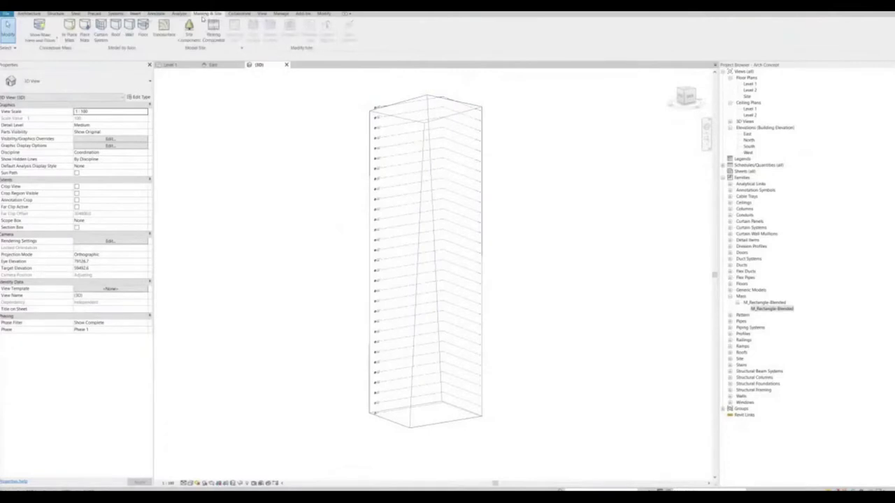
click(143, 35)
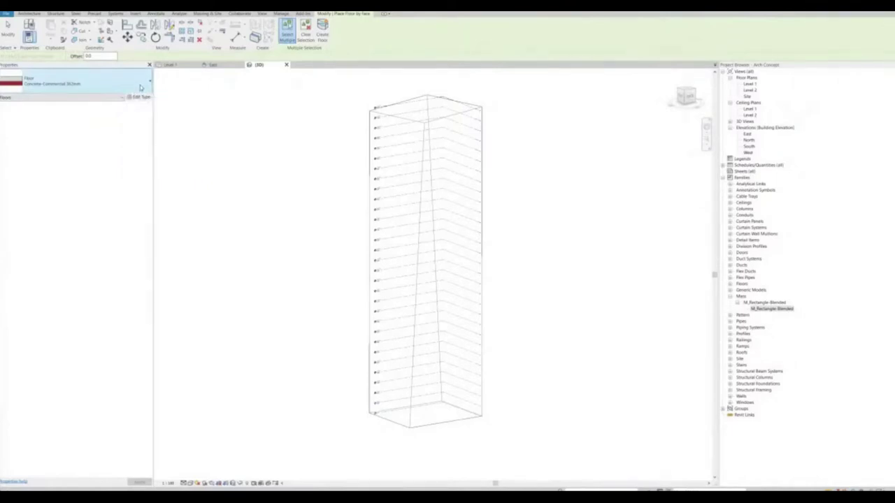
click(139, 88)
click(120, 135)
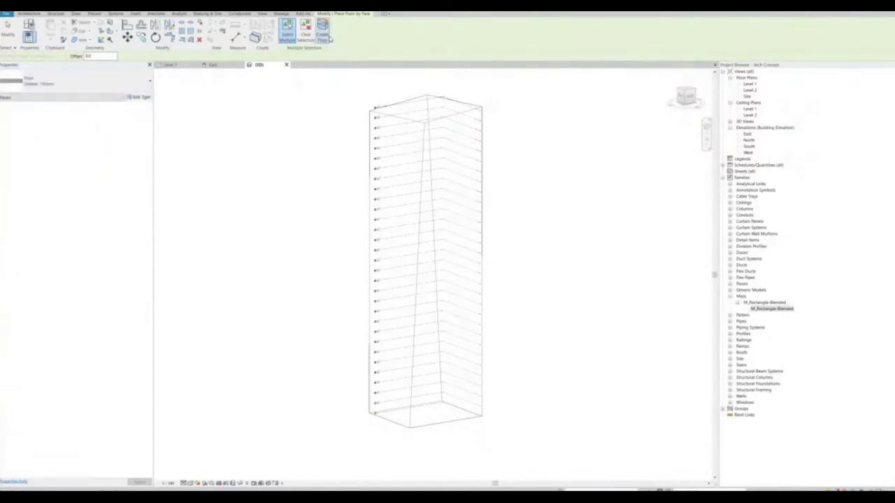
key(Escape)
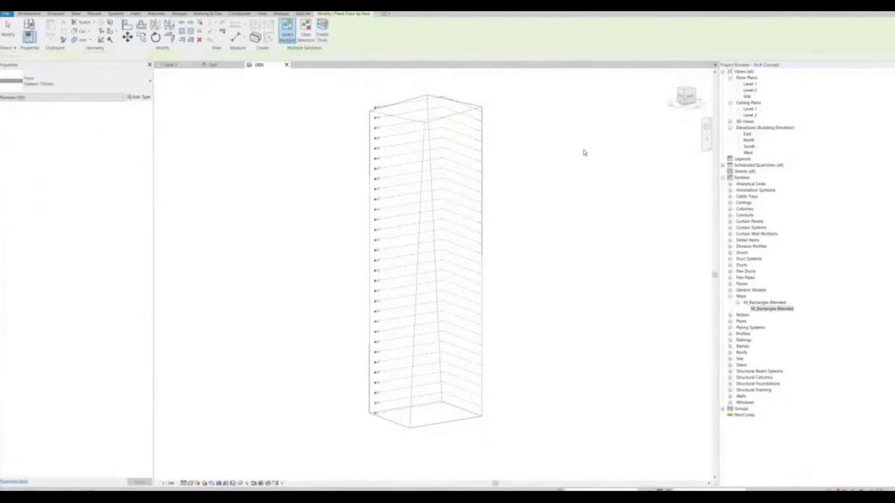
key(Escape)
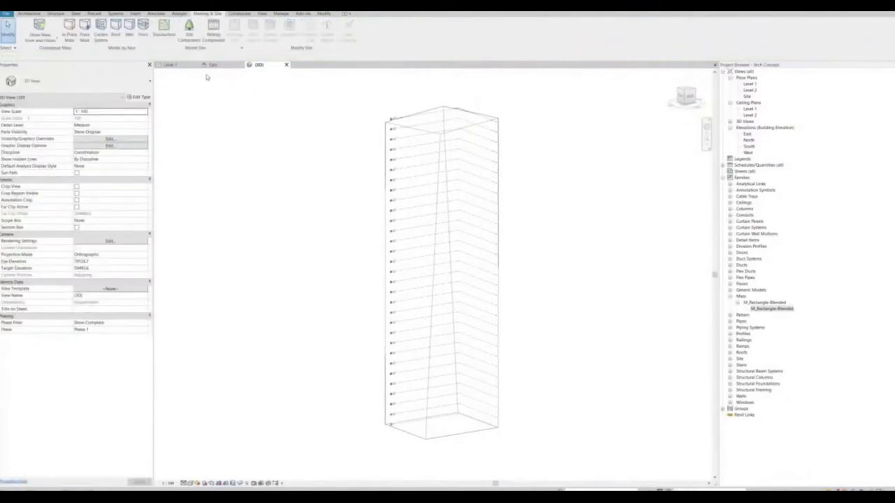
middle_drag(312, 135, 334, 152)
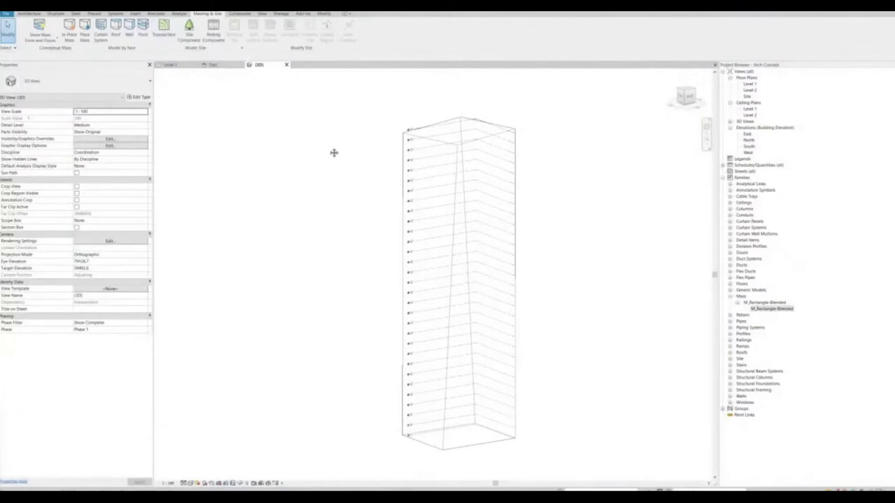
scroll(524, 204, up, 3)
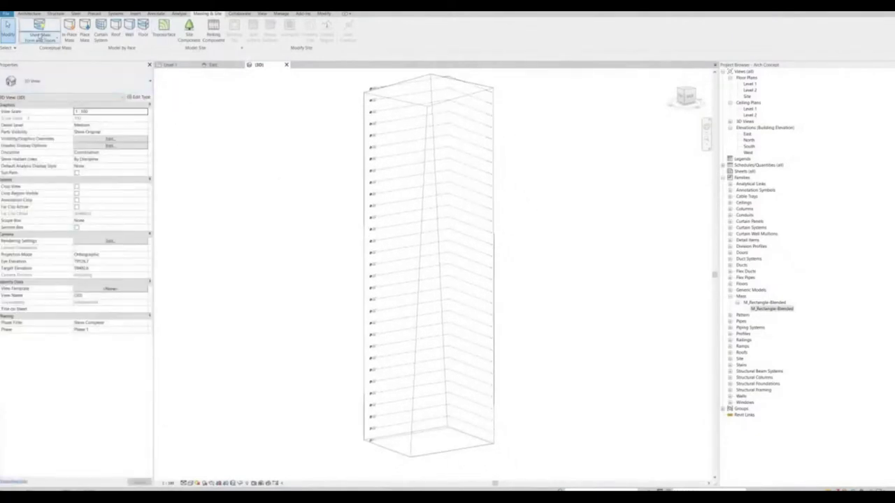
click(31, 14)
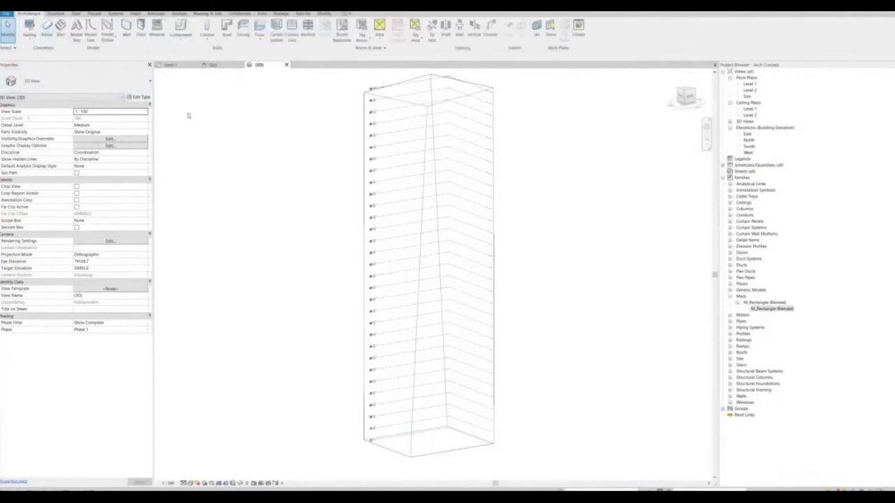
middle_drag(306, 167, 310, 169)
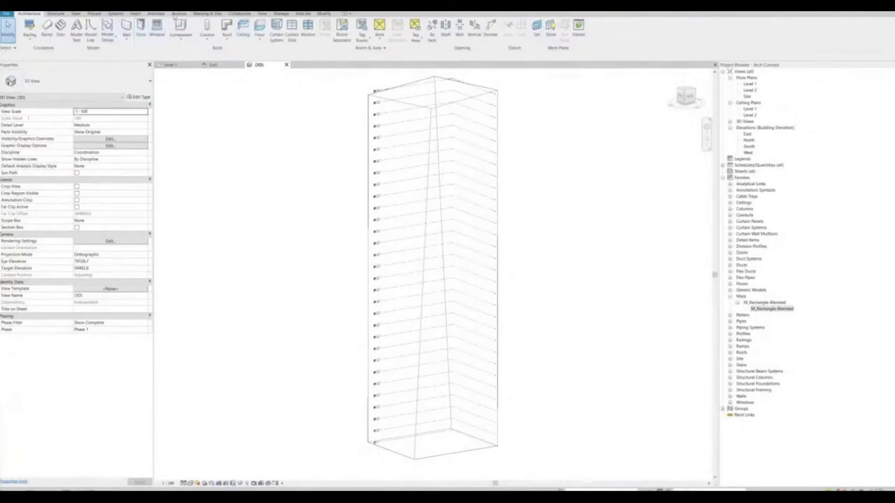
click(207, 14)
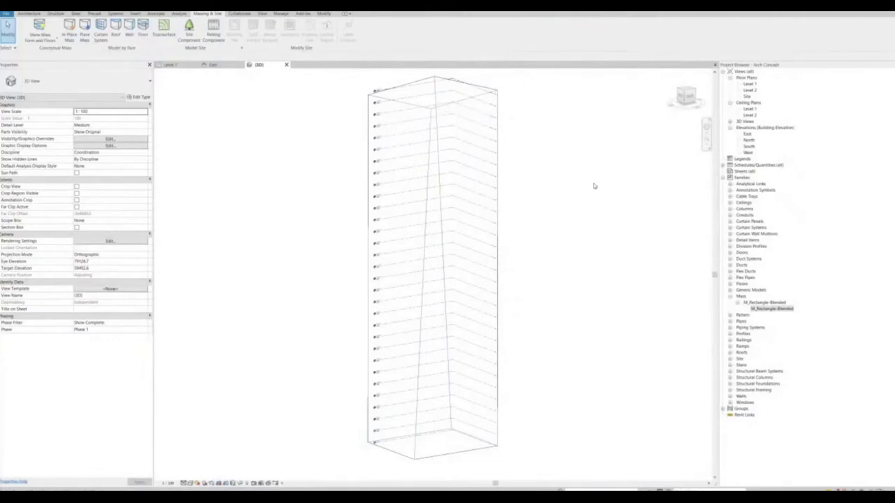
- Select all instances of the arrayed level group and try to start Floor by Face from them
click(485, 434)
right_click(485, 434)
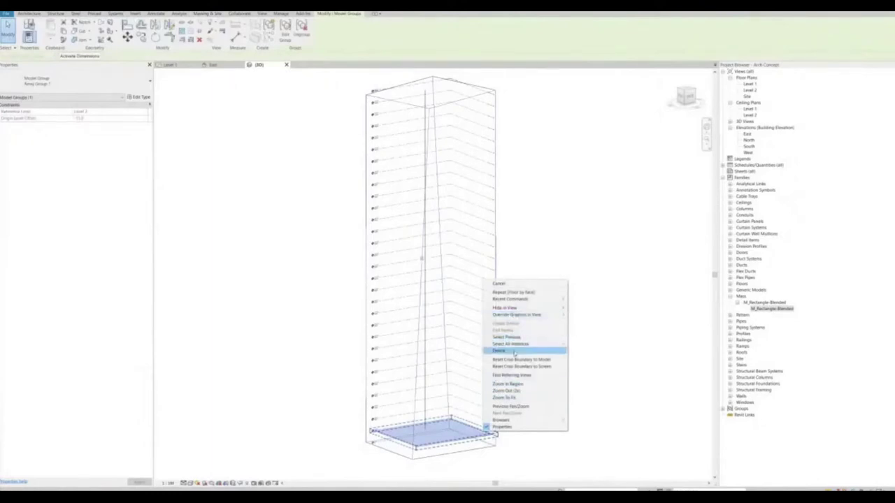
mouse_move(546, 347)
click(590, 344)
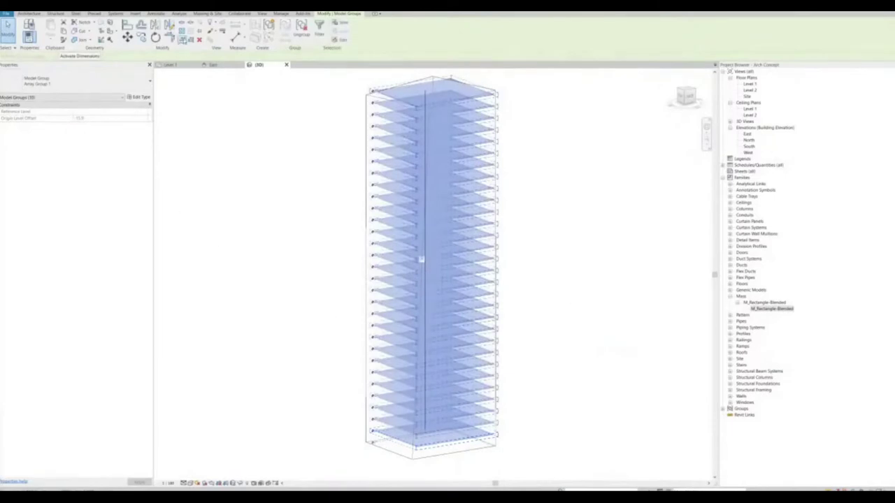
click(206, 14)
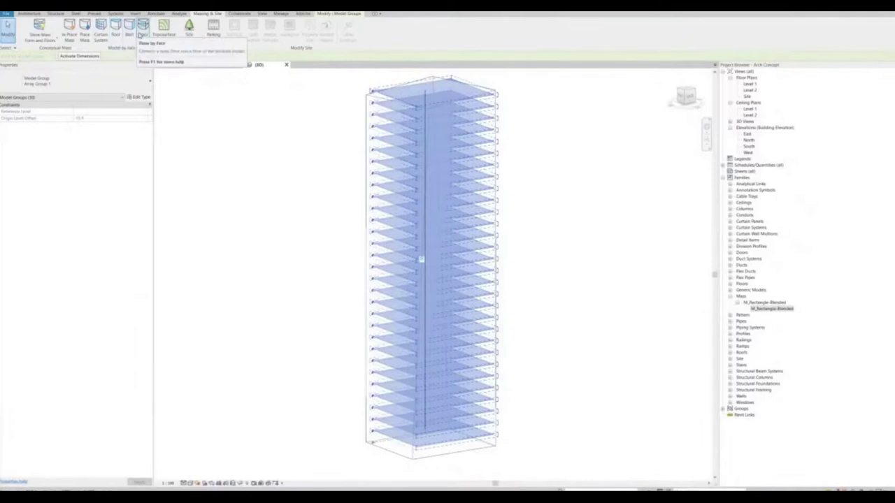
click(142, 31)
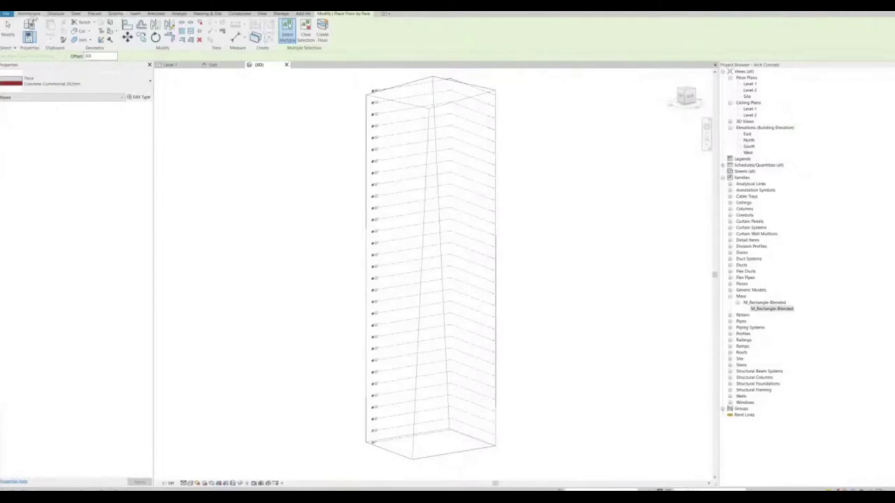
click(30, 15)
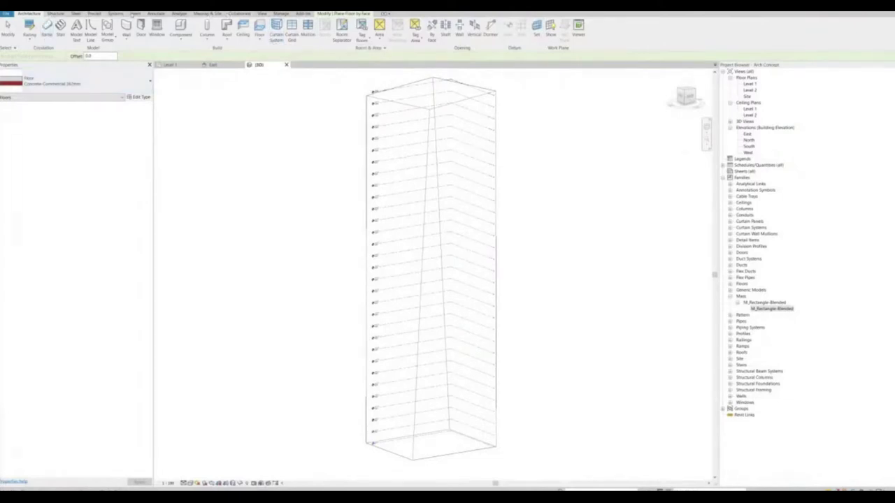
click(207, 13)
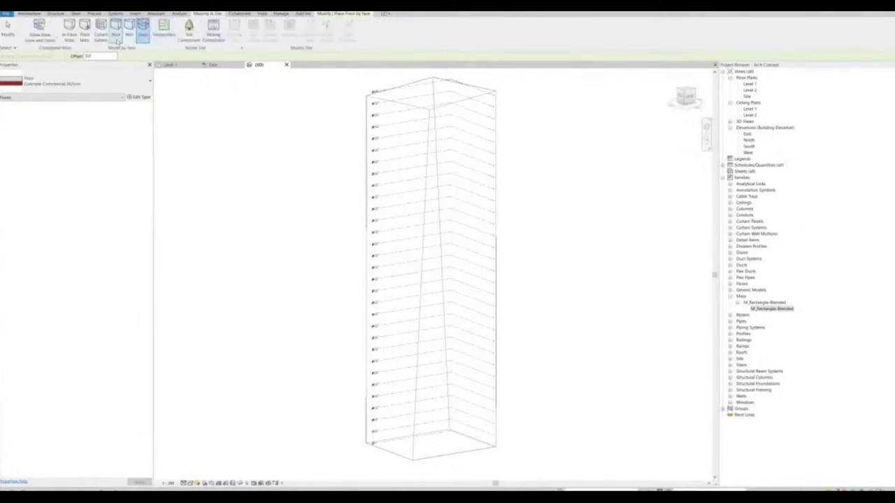
click(57, 42)
click(57, 42)
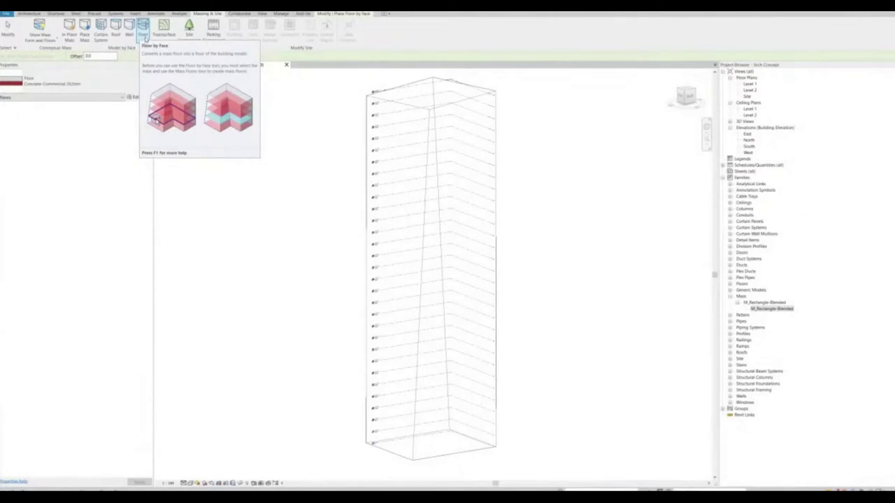
key(Escape)
key(Escape)
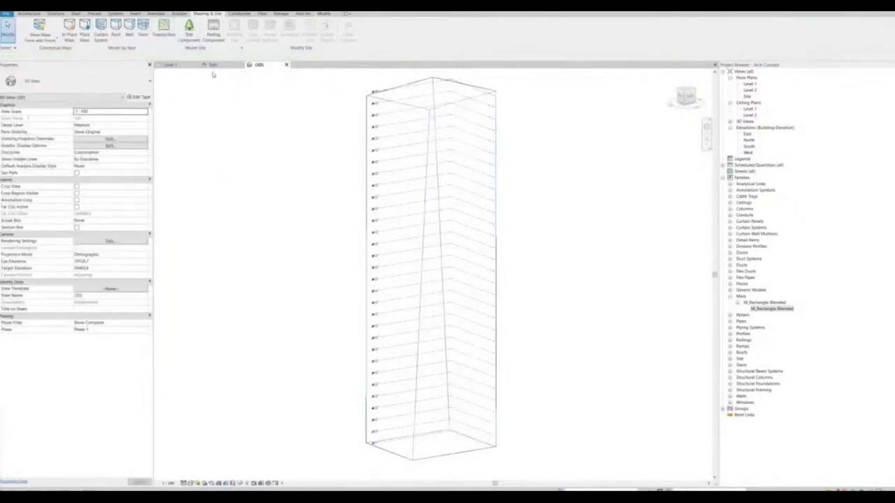
click(143, 37)
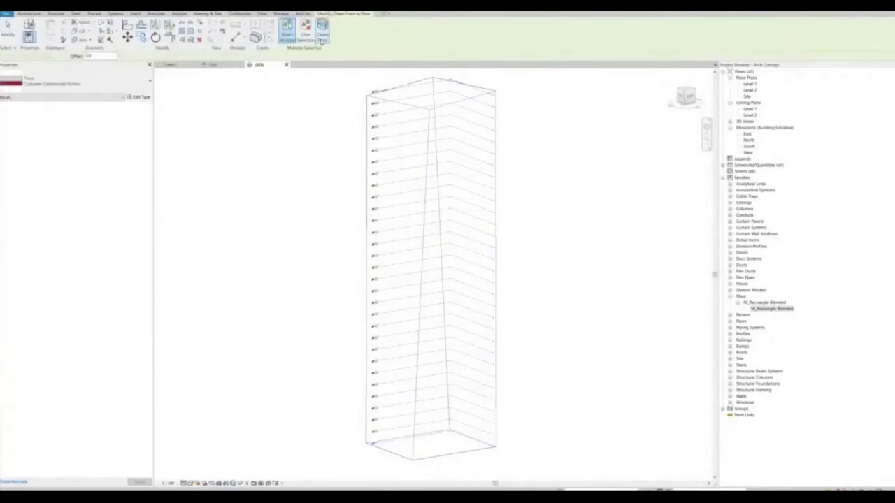
key(Escape)
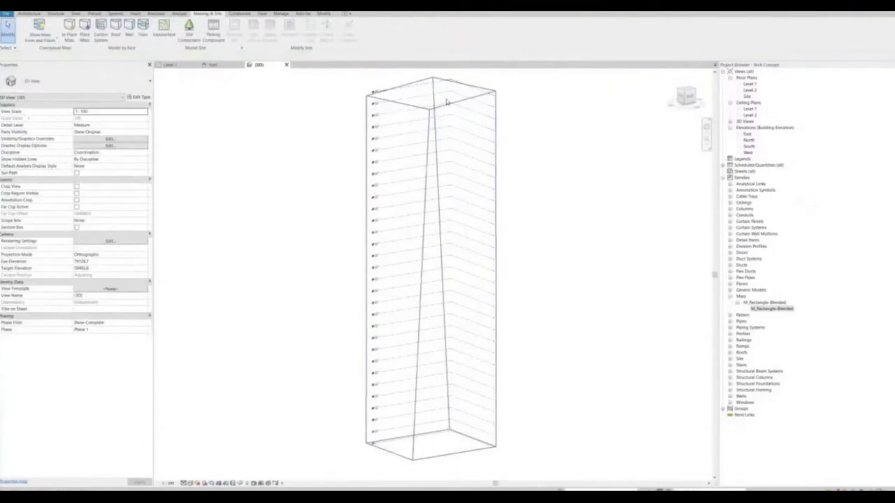
- Look through the levels available for mass floors on the selected mass, leaving the settings unapplied
click(447, 102)
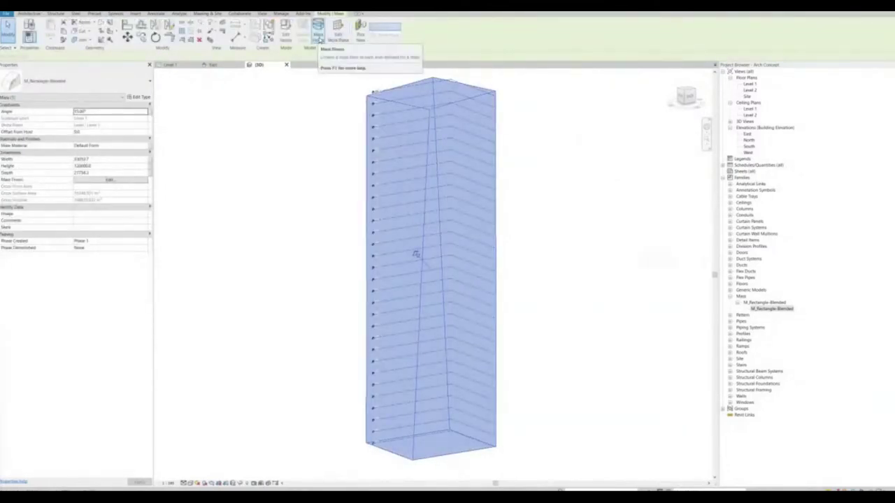
click(517, 128)
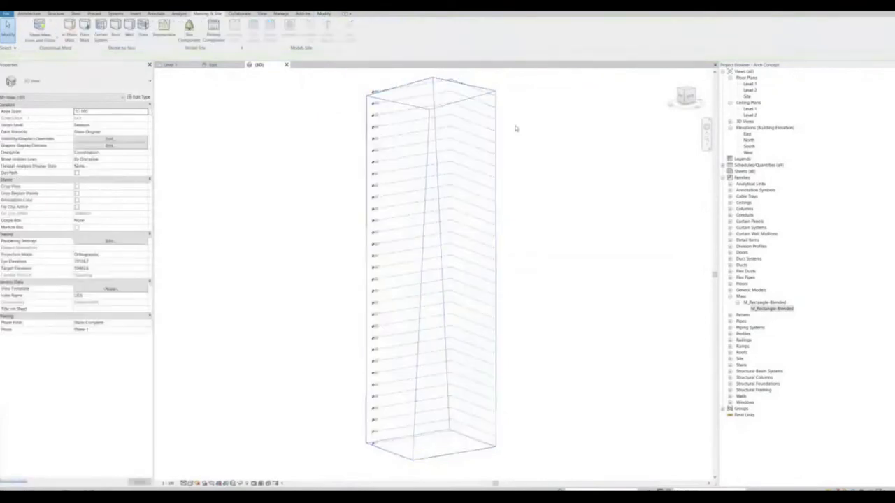
click(487, 100)
click(318, 34)
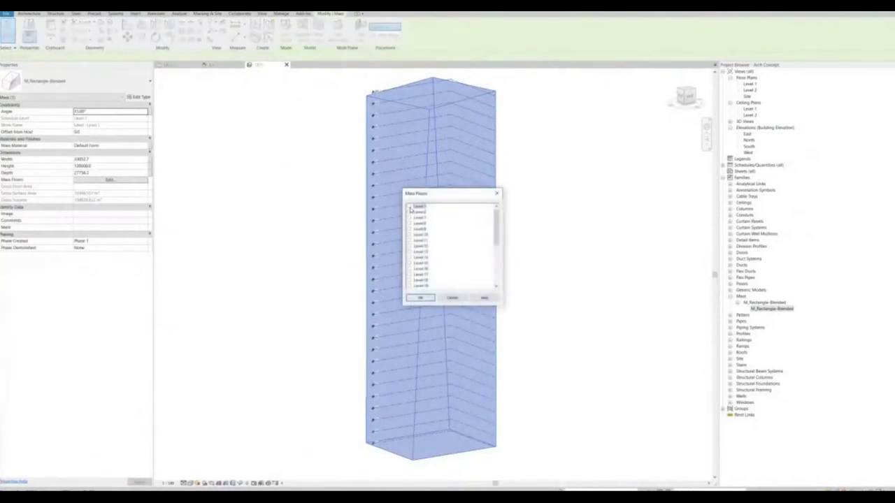
drag(496, 227, 501, 284)
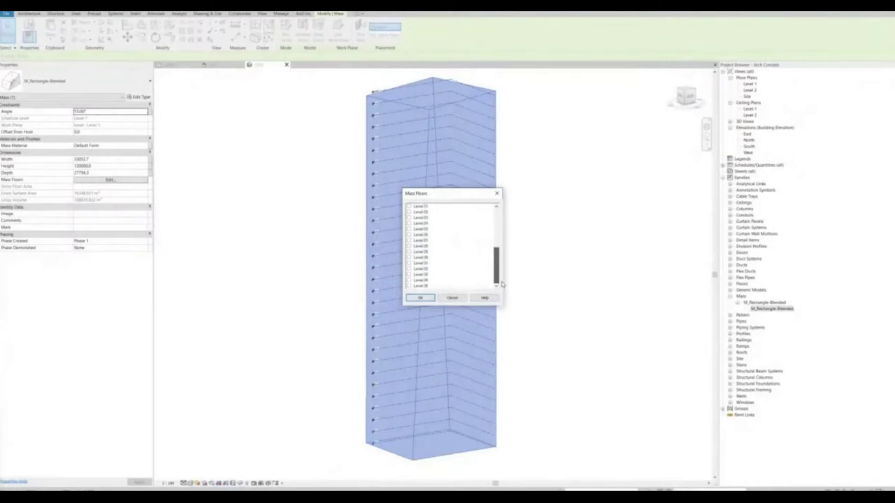
click(454, 299)
middle_drag(599, 254, 596, 258)
click(593, 254)
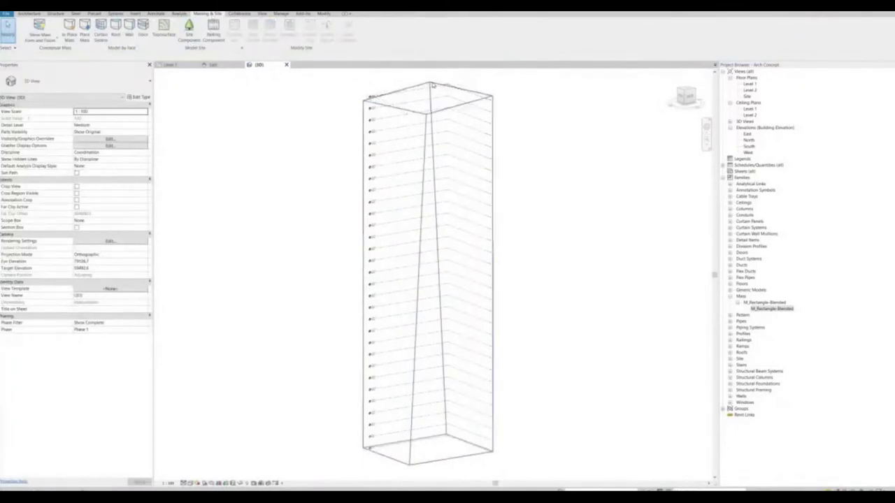
- Open the Mass Floors settings of the tower mass and tick every level from the first to the last
click(432, 84)
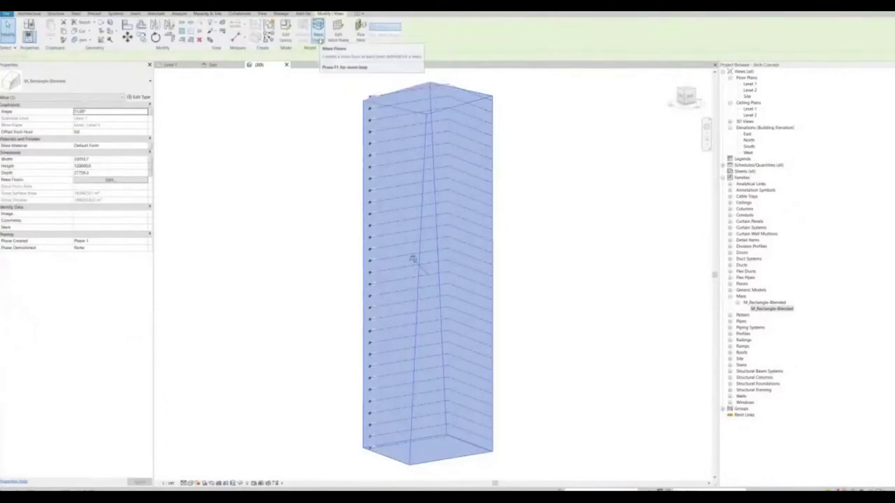
click(318, 35)
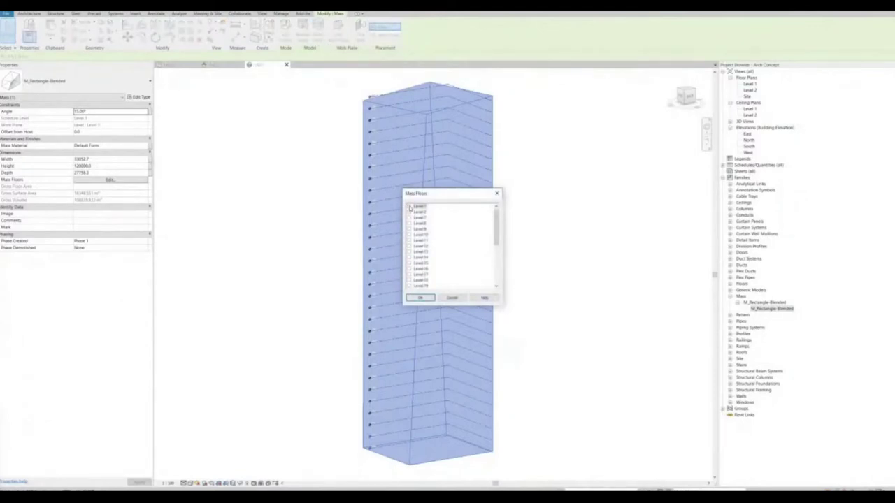
drag(496, 241, 491, 281)
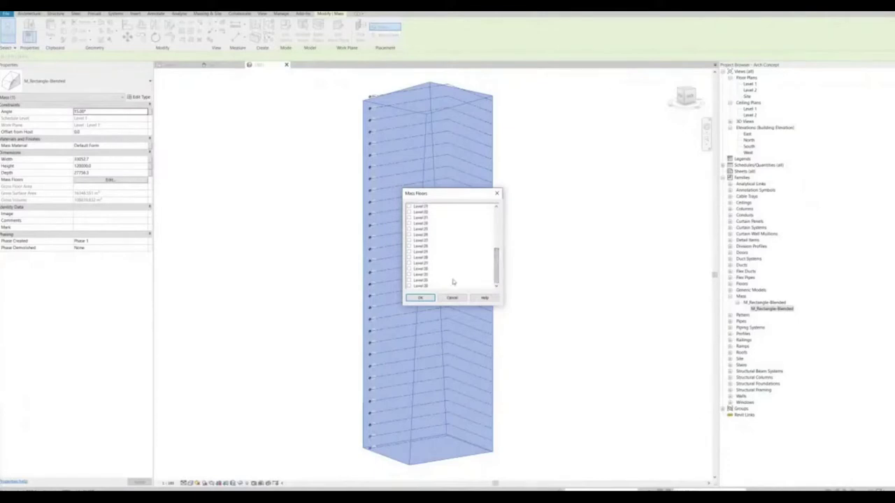
shift+click(411, 287)
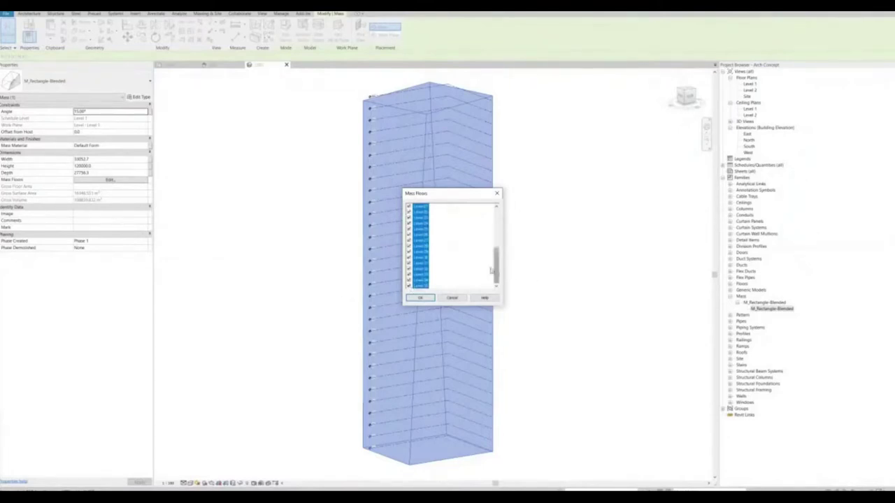
drag(497, 274, 501, 216)
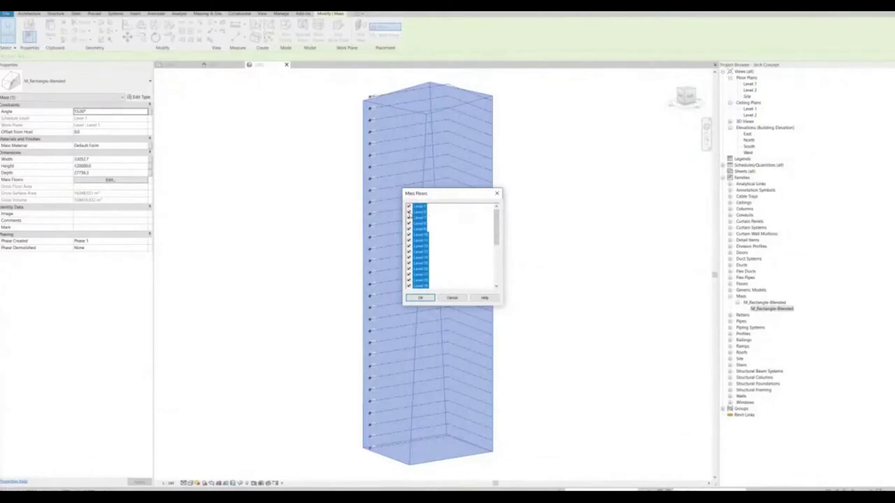
- Exclude Level 2 and Level 7 from the selection and create mass floors at all the other ticked levels
click(422, 230)
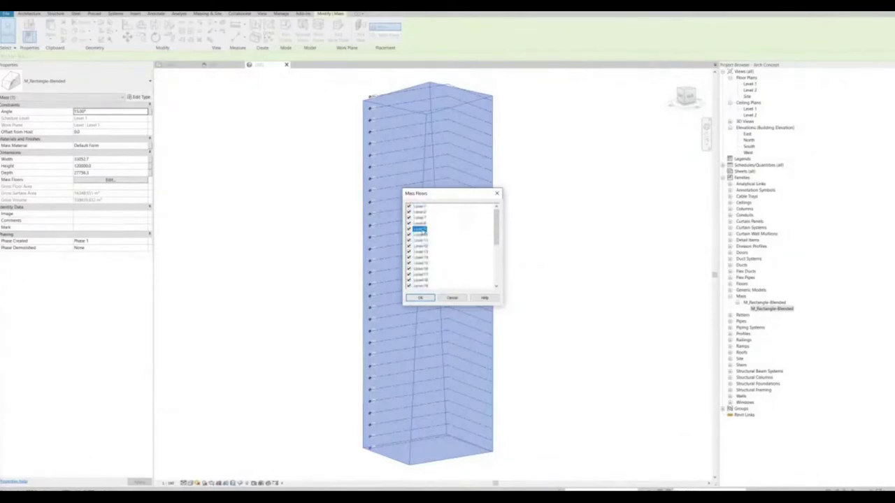
click(409, 212)
click(409, 217)
click(426, 299)
click(547, 331)
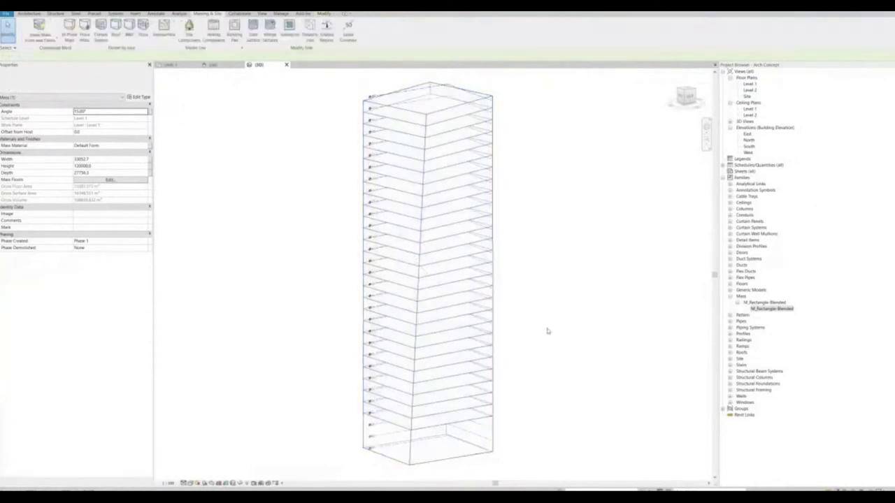
- Inspect the mass with its floor divisions in the 3D view and select it
shift+middle_drag(592, 376, 512, 415)
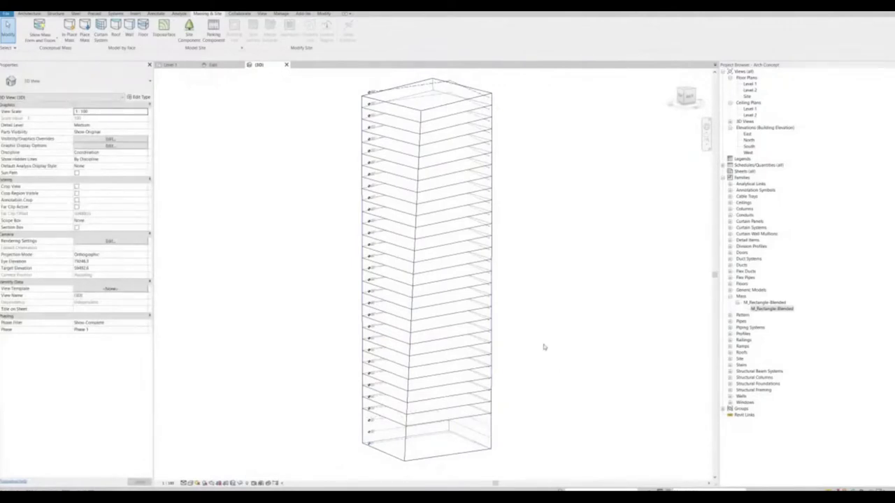
shift+middle_drag(542, 291, 504, 148)
click(503, 146)
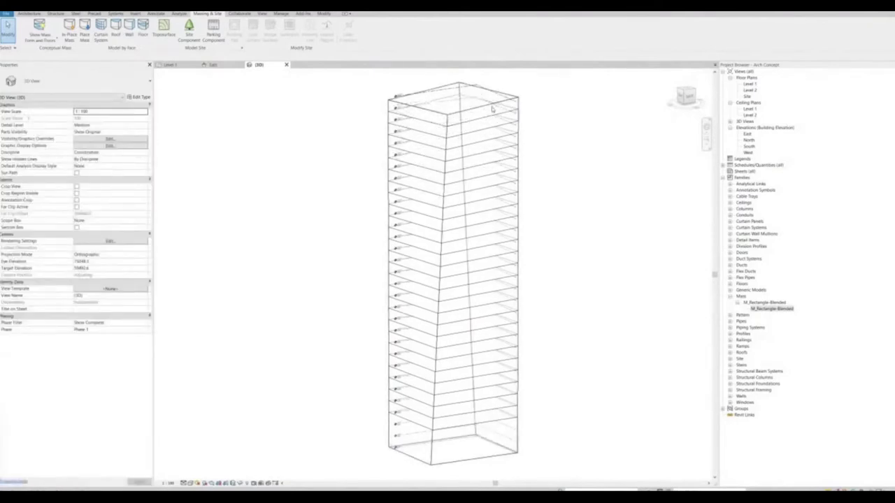
- Create building floors by face on all the tower's mass floors using the Generic 150mm floor type
click(353, 99)
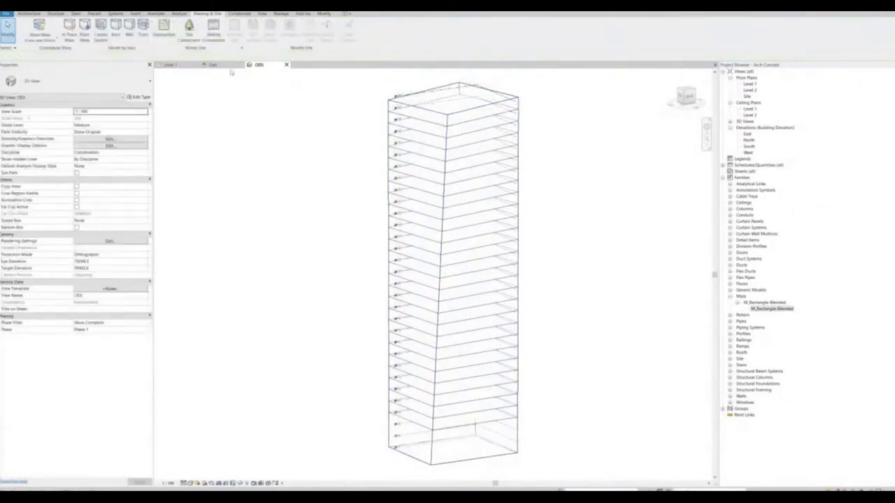
click(144, 38)
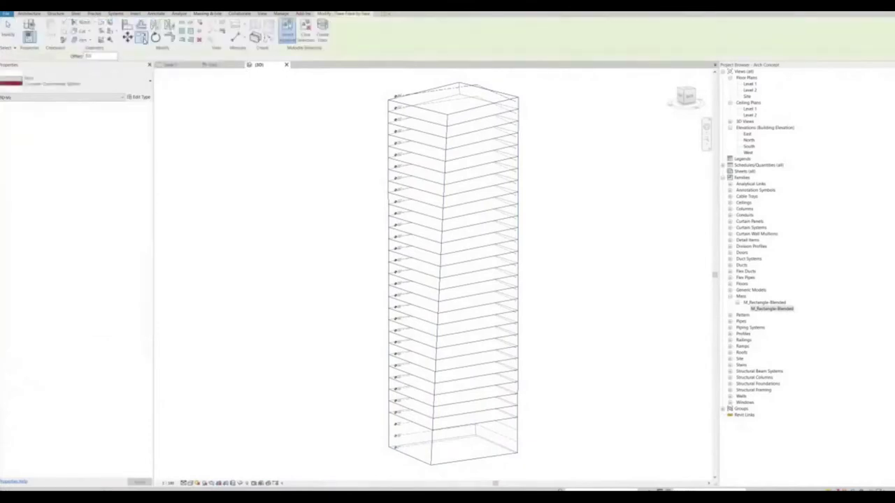
click(145, 90)
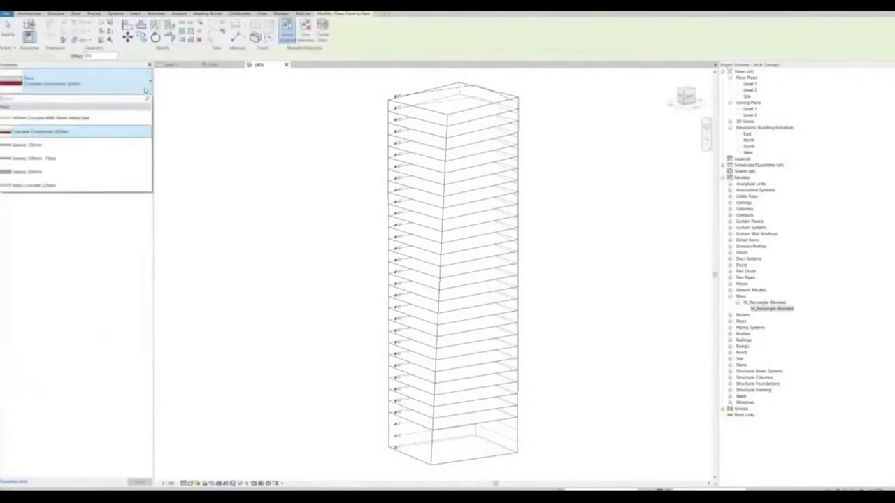
click(39, 146)
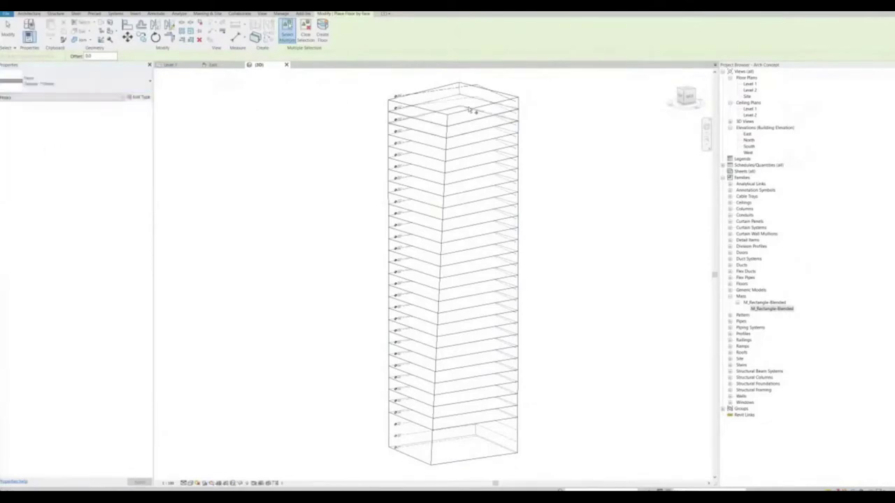
drag(551, 84, 370, 470)
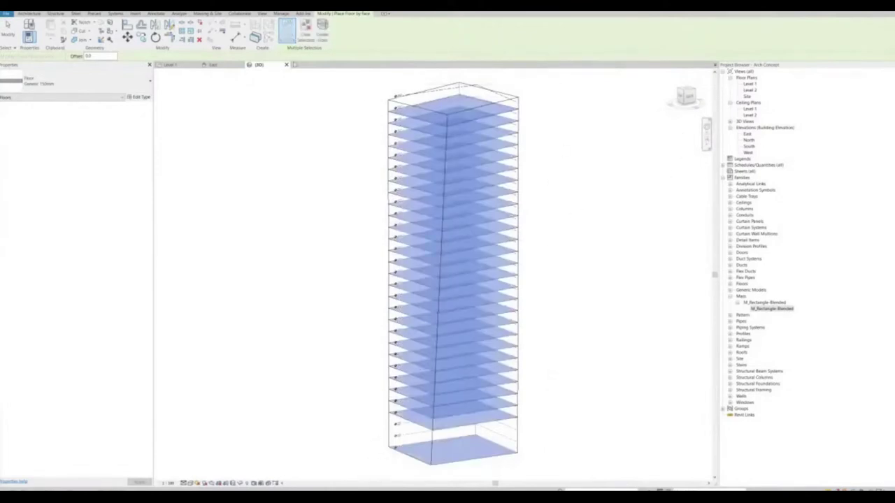
click(323, 36)
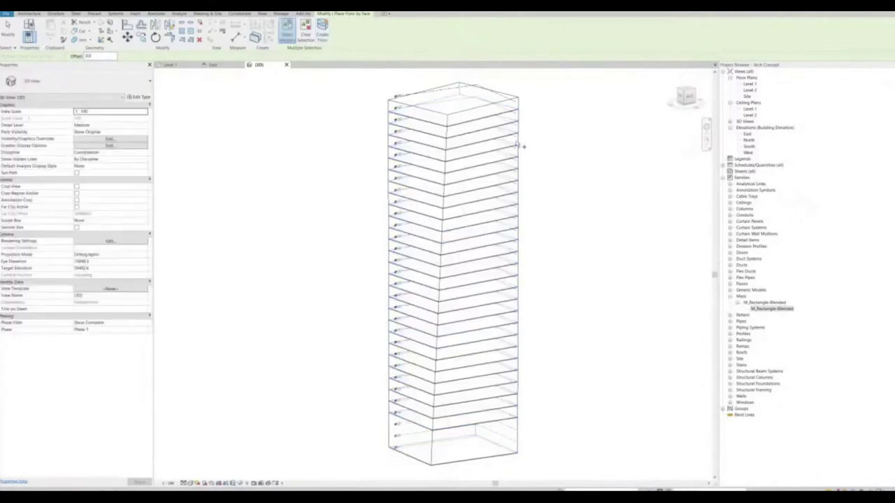
- Set the 3D view to Fine detail level and Shaded visual style, and end floor placement
scroll(493, 117, up, 5)
scroll(496, 113, down, 6)
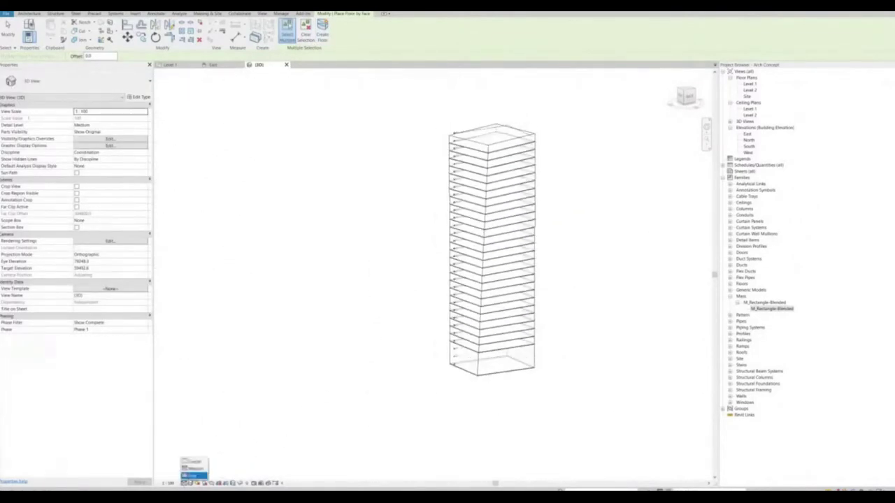
click(189, 484)
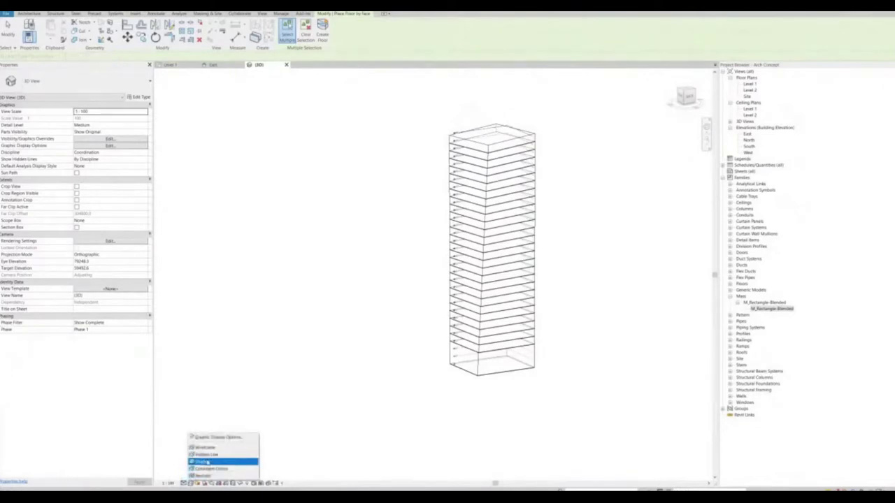
click(199, 462)
scroll(525, 175, up, 8)
scroll(514, 199, down, 8)
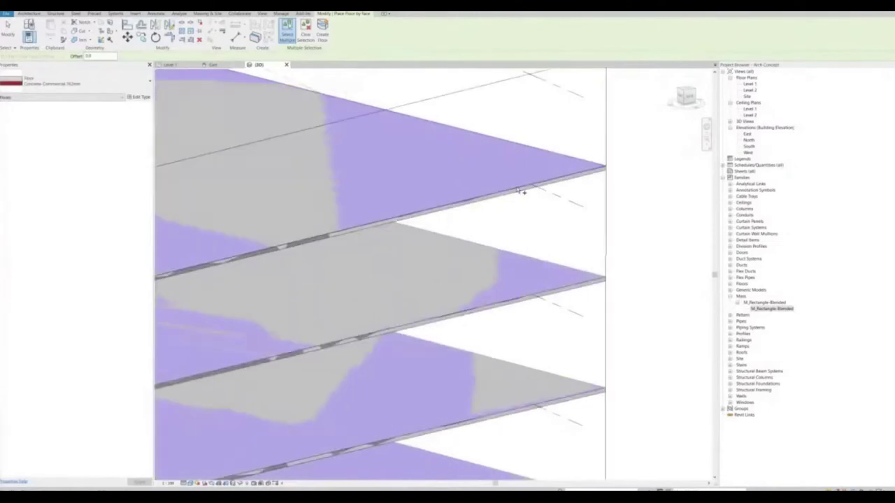
scroll(590, 229, down, 4)
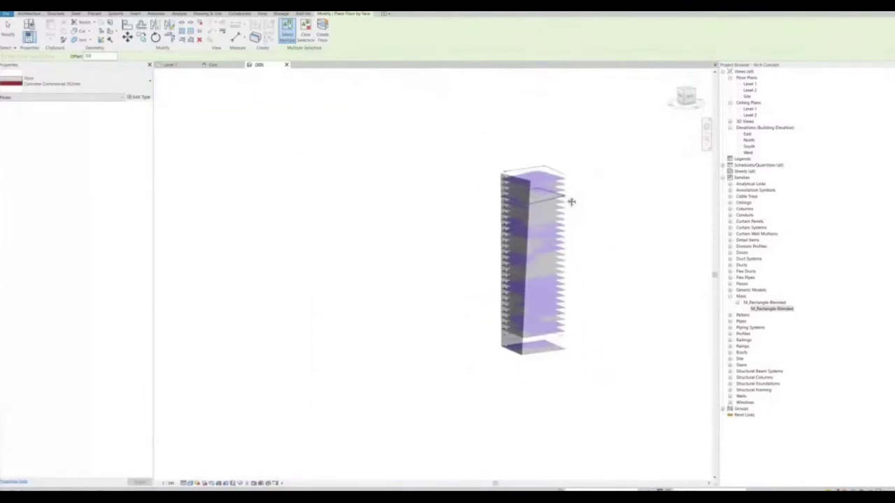
key(Escape)
key(Escape)
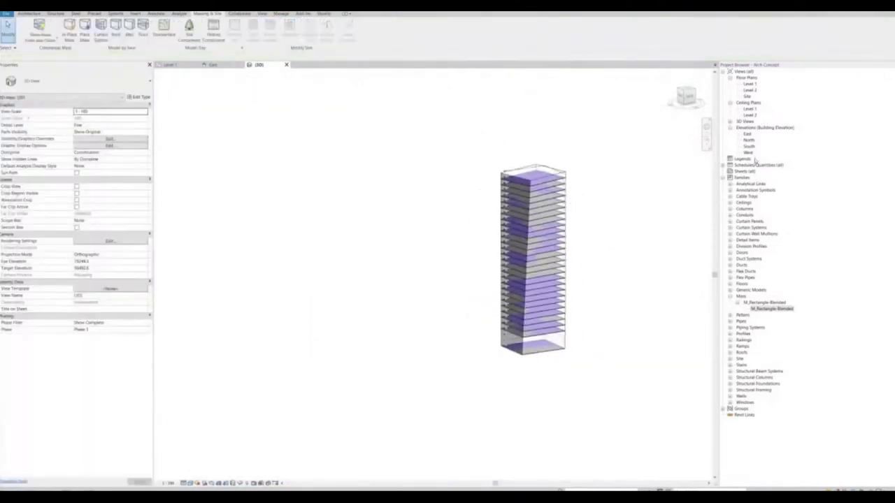
- Open the North, West and South elevation views of the tower
double_click(749, 140)
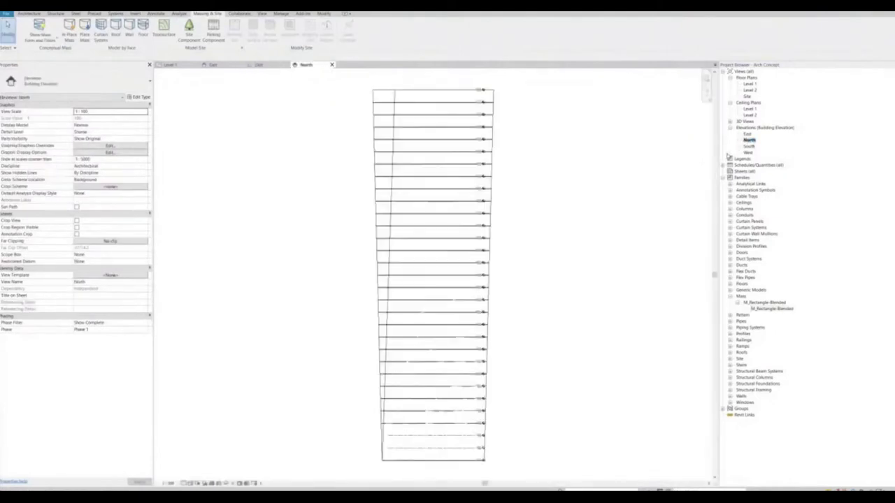
middle_drag(635, 233, 581, 242)
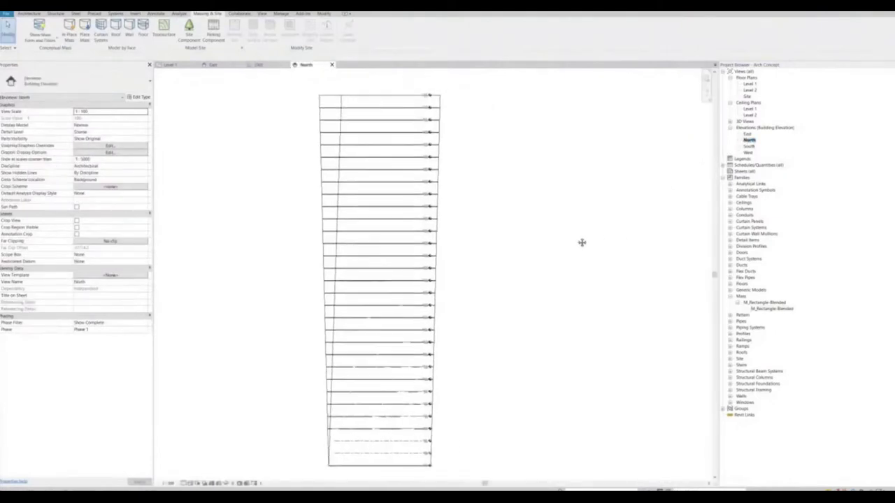
click(749, 146)
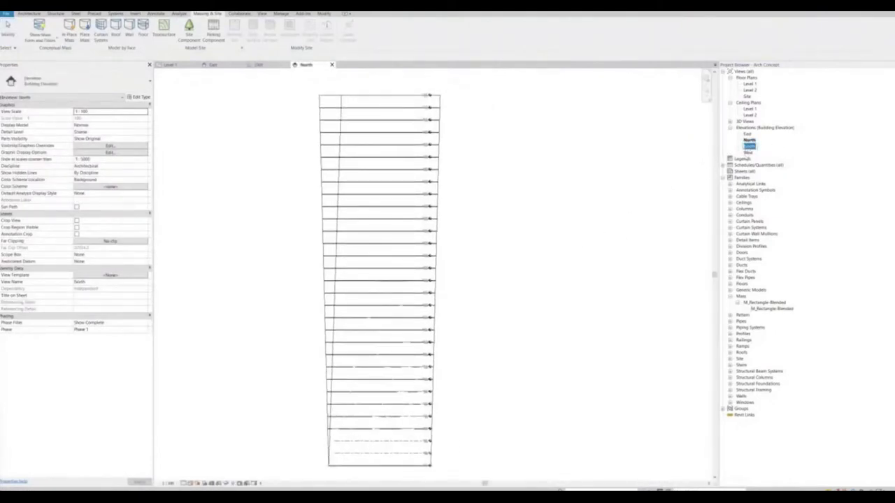
double_click(748, 153)
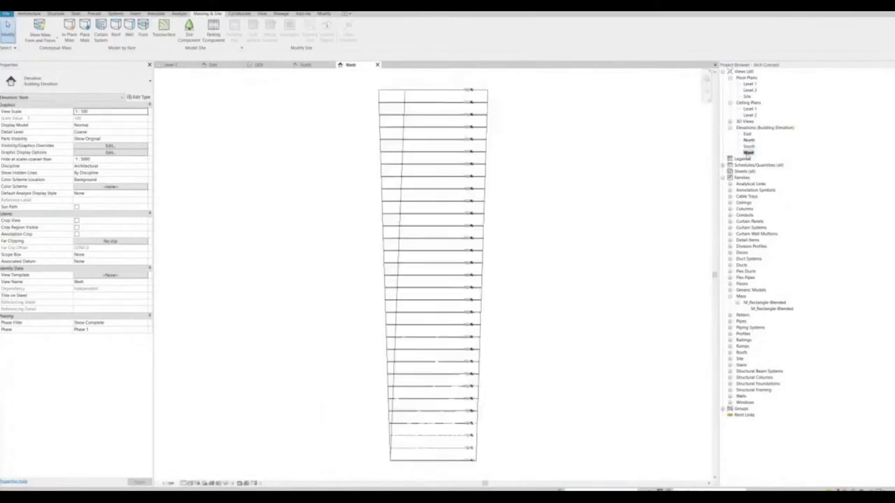
double_click(749, 146)
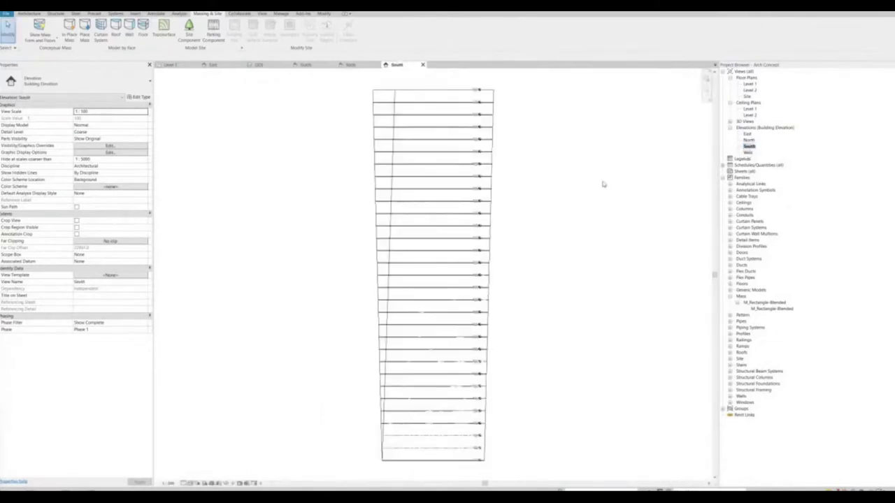
- Tile all open views and frame the whole tower in the North elevation
click(262, 13)
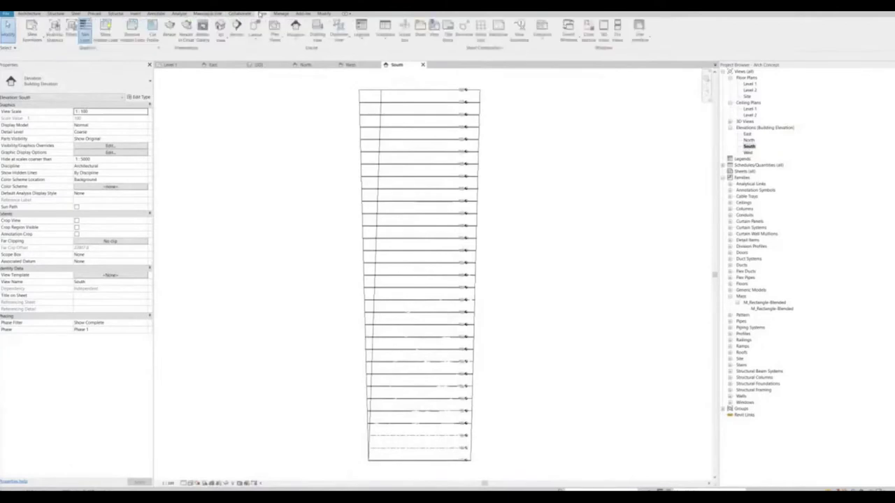
click(619, 39)
click(440, 200)
scroll(448, 197, down, 1)
middle_drag(448, 197, 392, 146)
scroll(390, 160, down, 2)
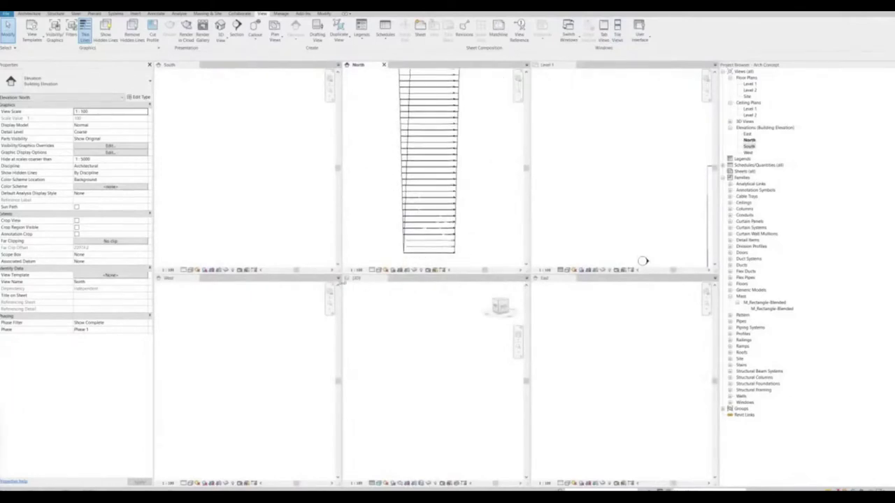
click(197, 280)
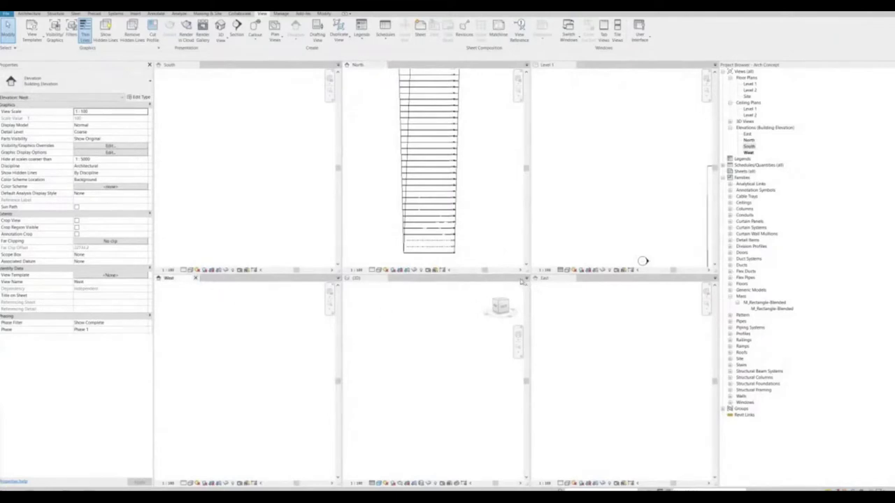
click(477, 171)
scroll(489, 183, down, 2)
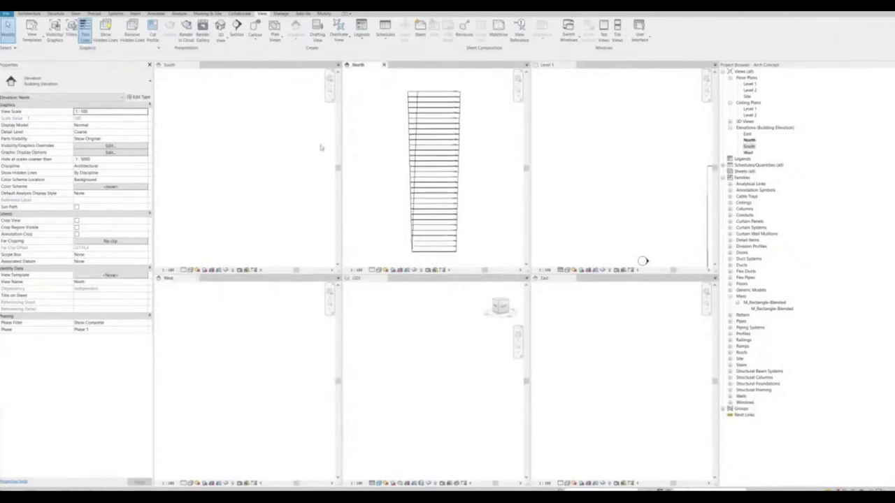
click(286, 98)
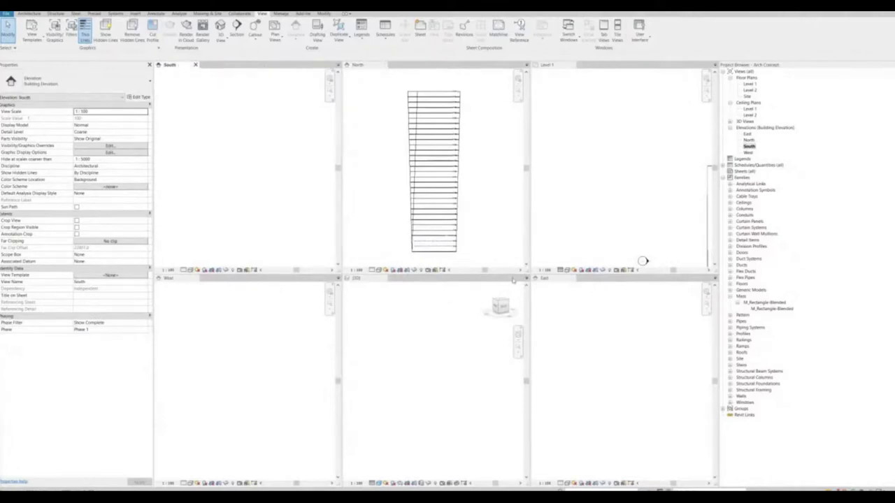
click(525, 278)
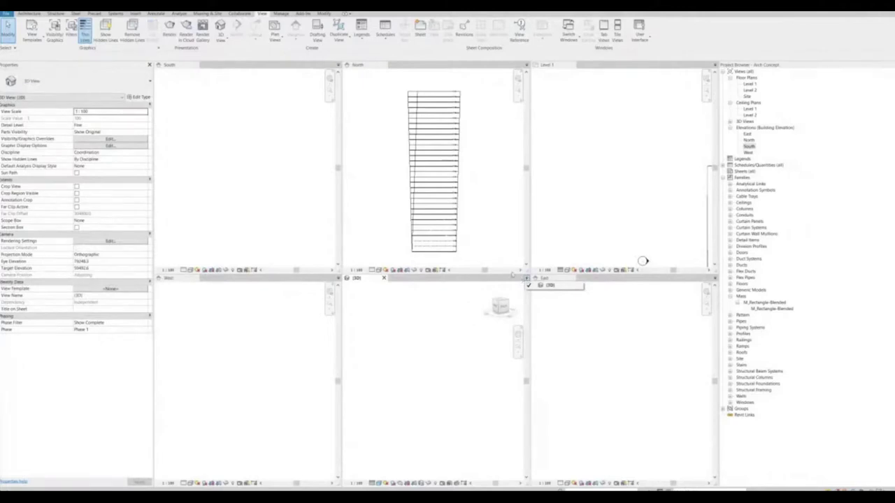
- Frame the building outline in the Level 1 plan and the tower in the East elevation
click(621, 180)
scroll(587, 179, up, 2)
click(604, 314)
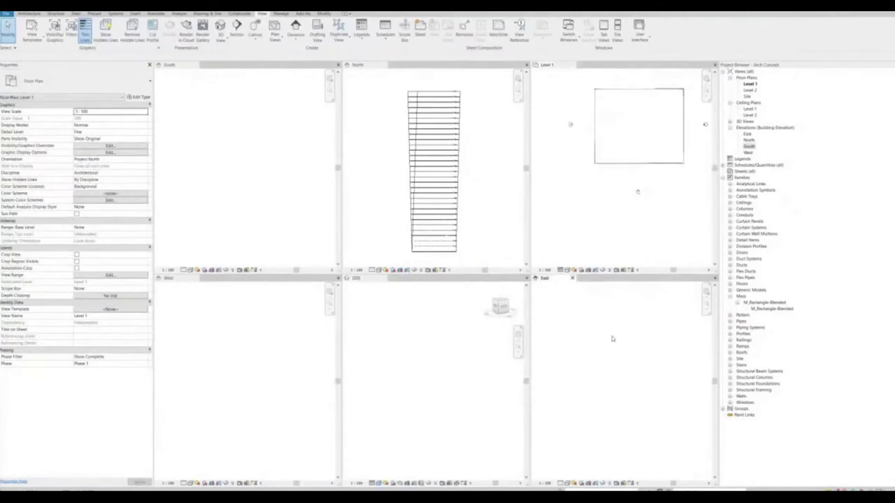
scroll(633, 345, down, 2)
middle_drag(645, 359, 586, 371)
scroll(578, 358, up, 2)
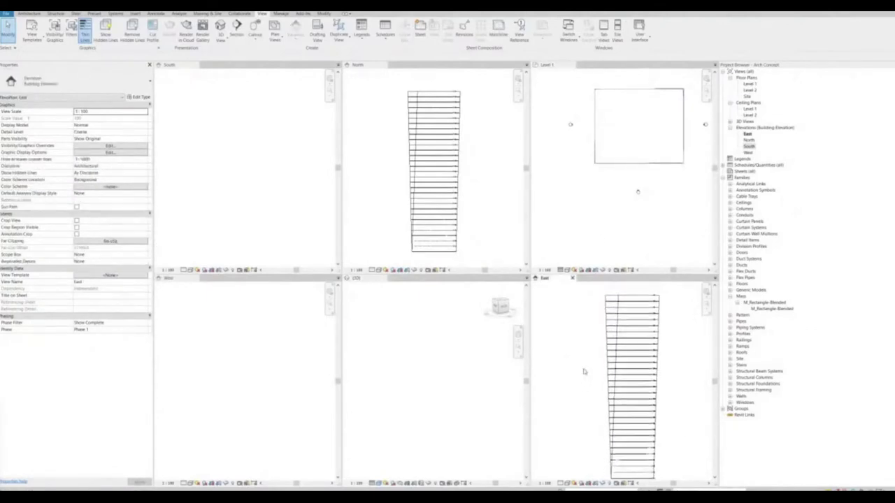
- Frame the whole tower in the tiled 3D view and in the West elevation
click(456, 361)
scroll(458, 362, down, 3)
scroll(470, 367, down, 1)
scroll(480, 377, up, 1)
scroll(478, 377, up, 2)
middle_drag(478, 377, 378, 366)
scroll(419, 368, up, 3)
click(298, 359)
scroll(273, 354, down, 3)
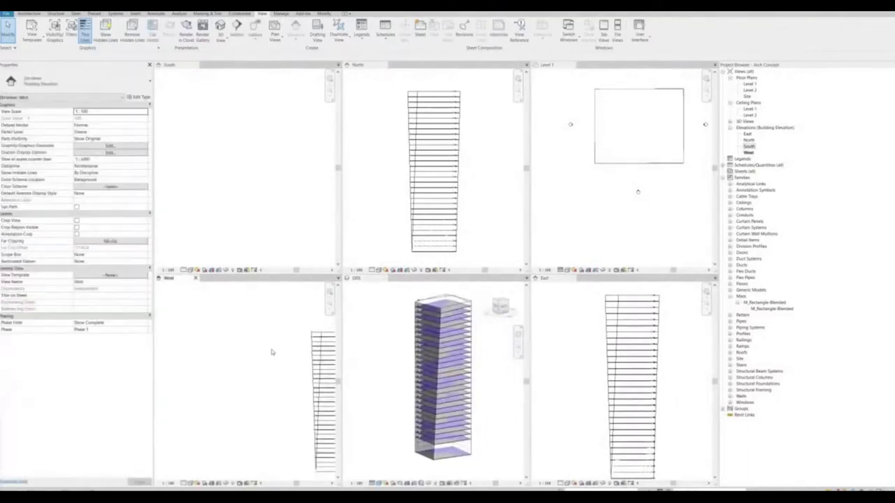
middle_drag(278, 355, 248, 334)
scroll(240, 324, up, 3)
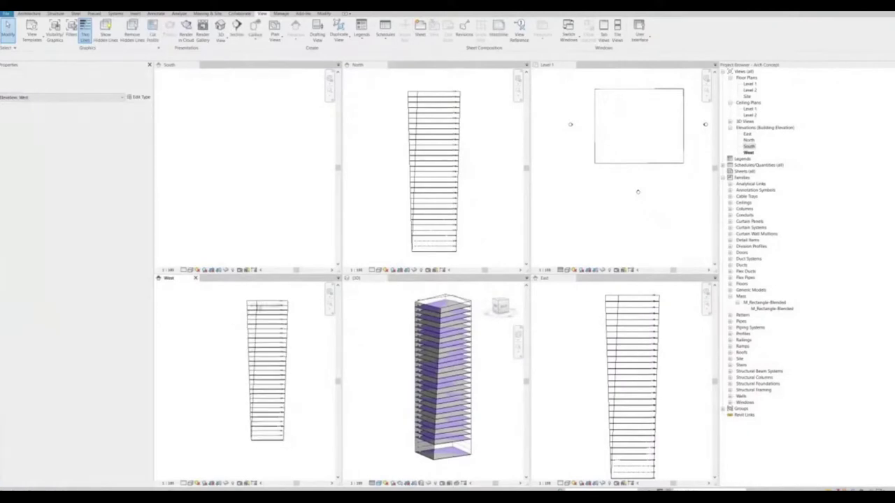
- Close the West and South elevation views and inspect the tower's floors in the 3D view
click(196, 278)
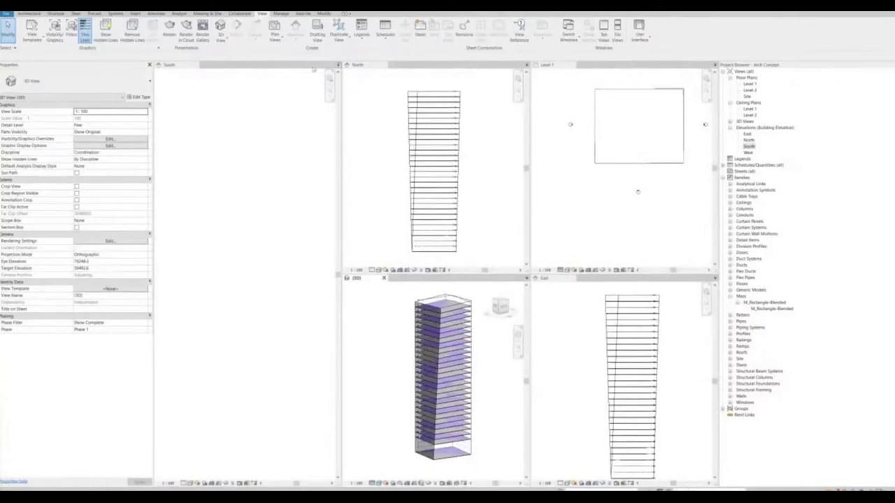
click(195, 65)
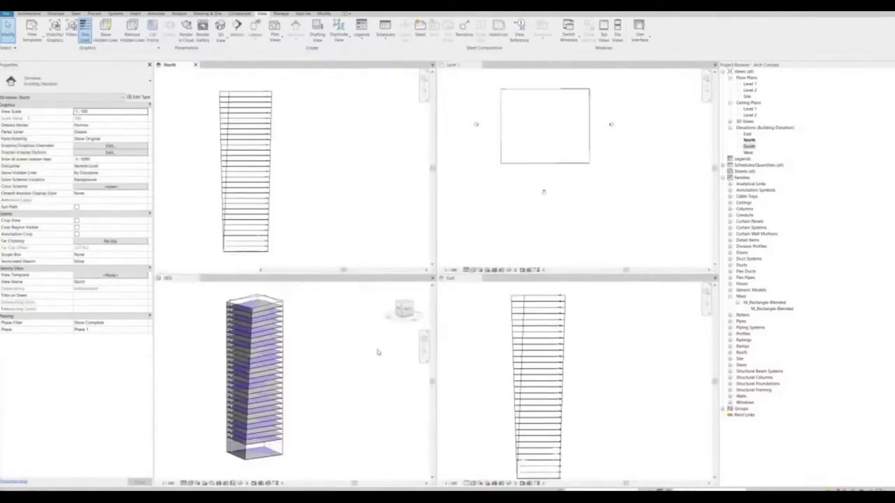
middle_drag(343, 372, 381, 385)
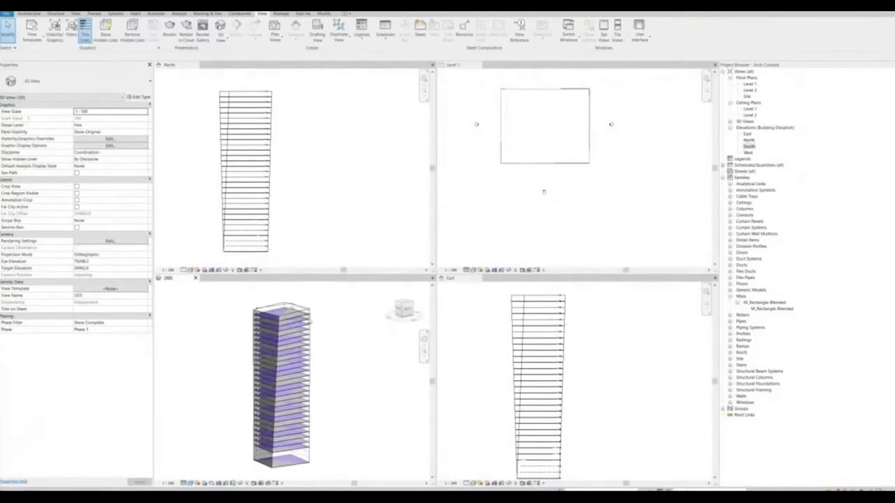
scroll(311, 321, up, 4)
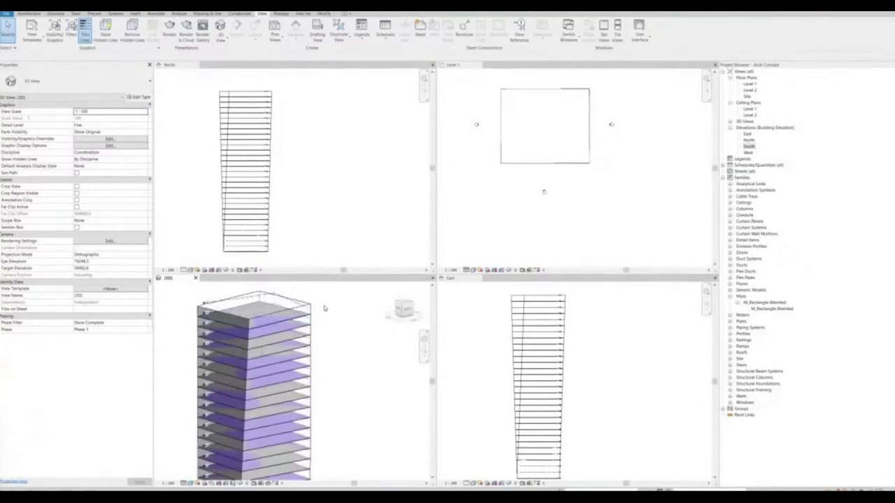
mouse_move(340, 340)
shift+middle_down()
mouse_move(370, 315)
mouse_move(337, 344)
mouse_move(344, 351)
mouse_move(339, 335)
shift+middle_up()
scroll(339, 347, down, 2)
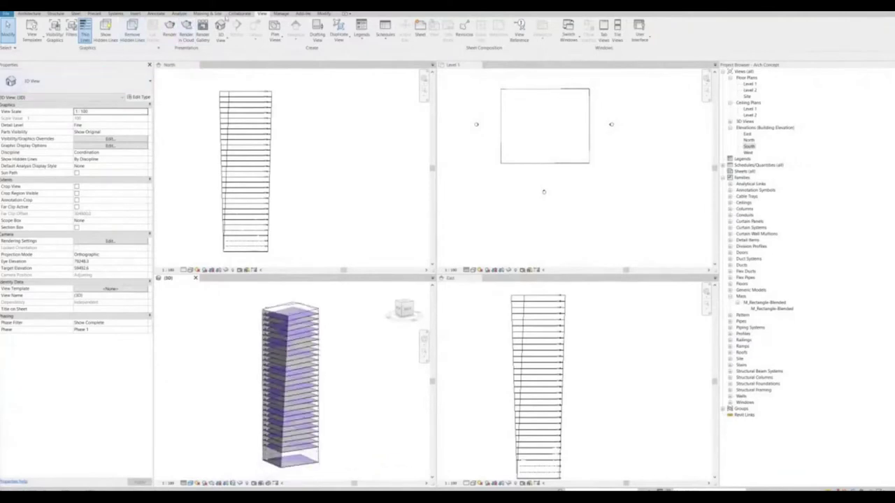
- Try to place a Storefront curtain wall by face on a side of the tower mass
click(207, 13)
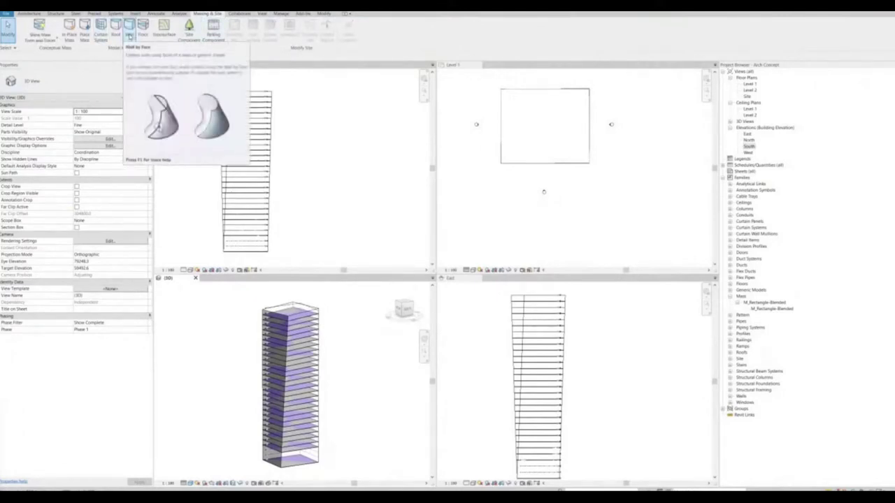
click(129, 35)
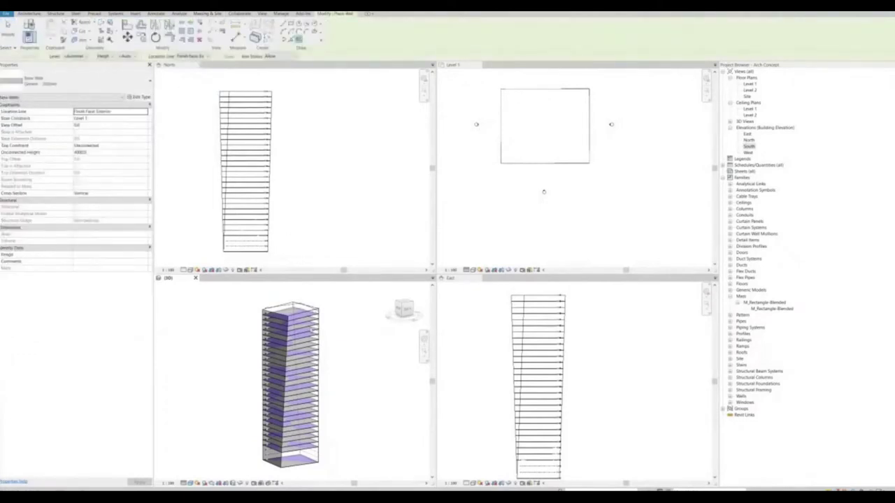
scroll(329, 352, up, 5)
scroll(356, 380, down, 2)
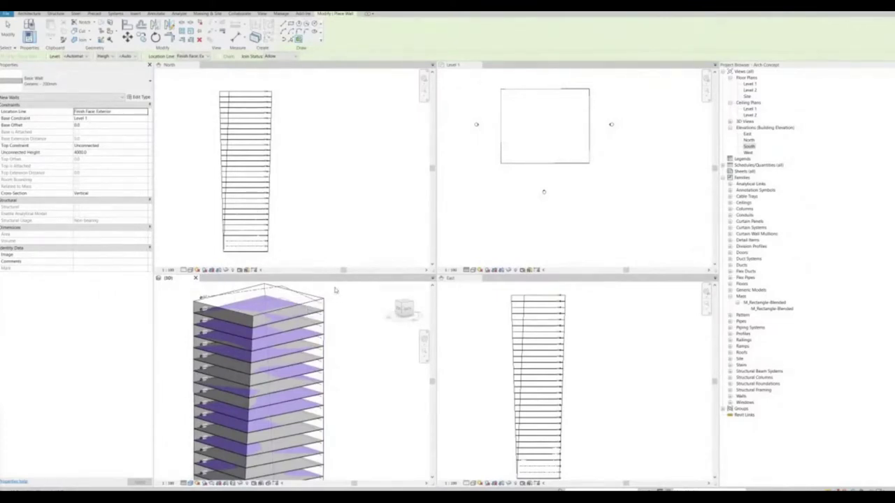
click(143, 88)
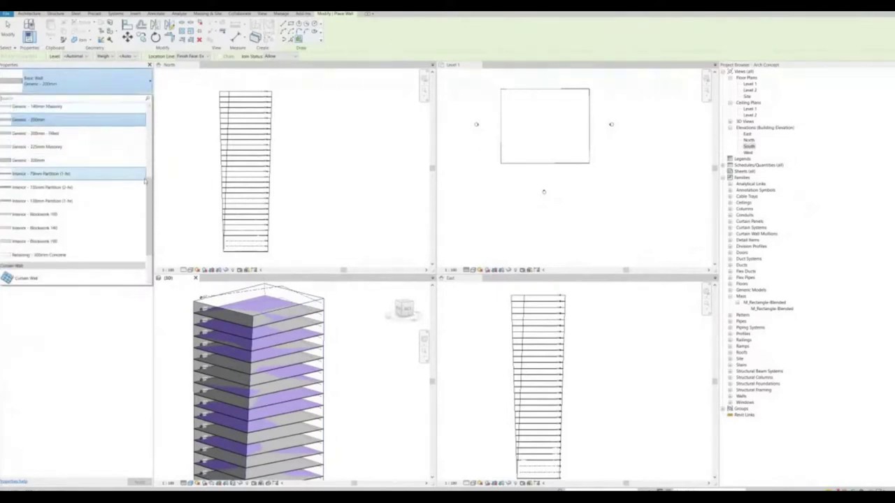
scroll(149, 210, down, 1)
drag(149, 210, 149, 230)
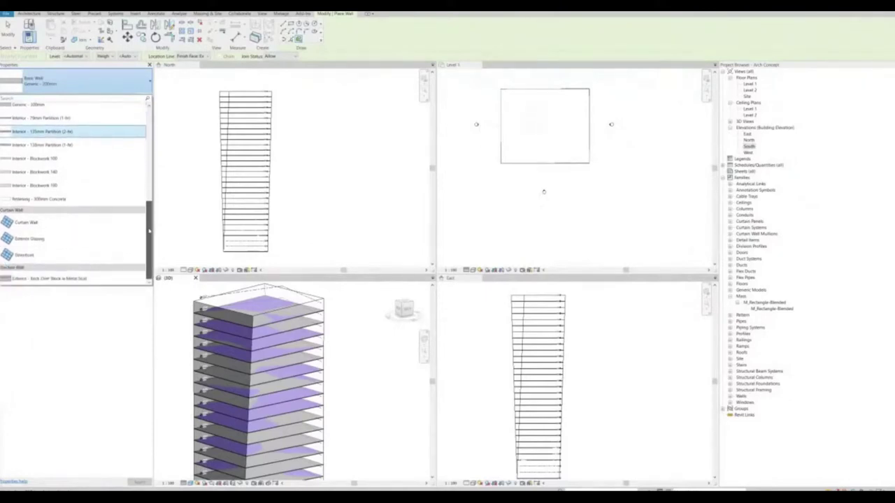
click(49, 256)
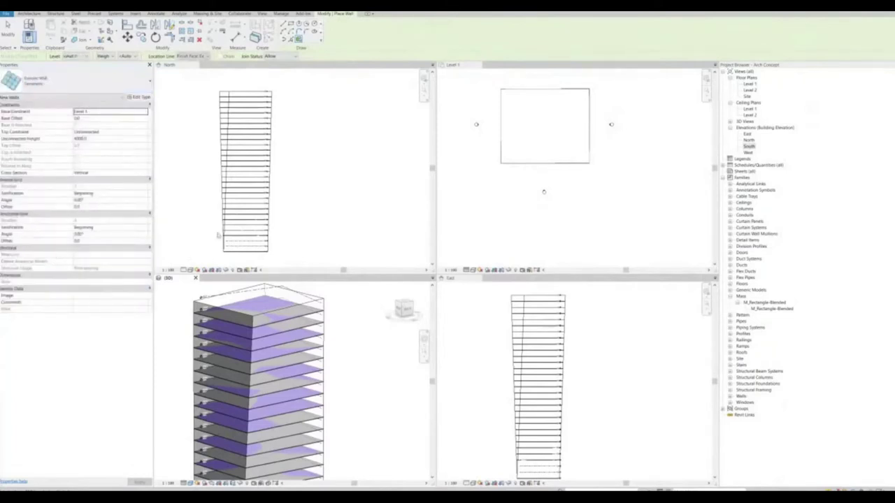
click(311, 307)
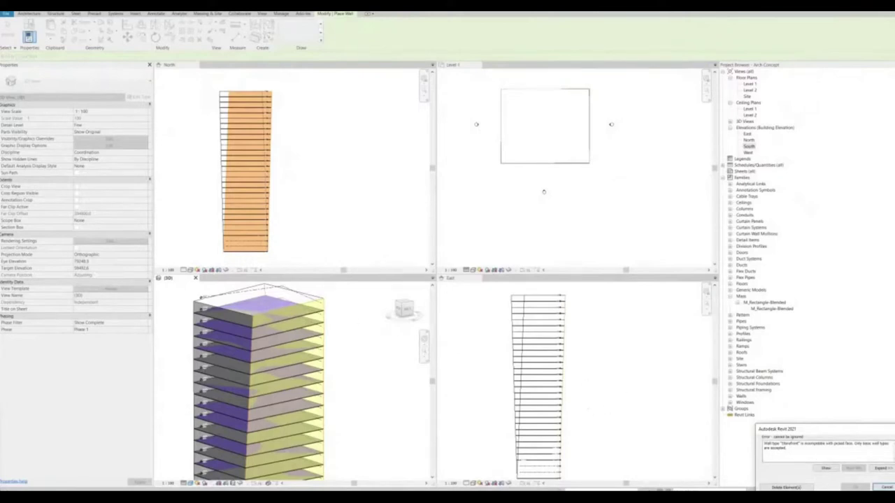
click(887, 487)
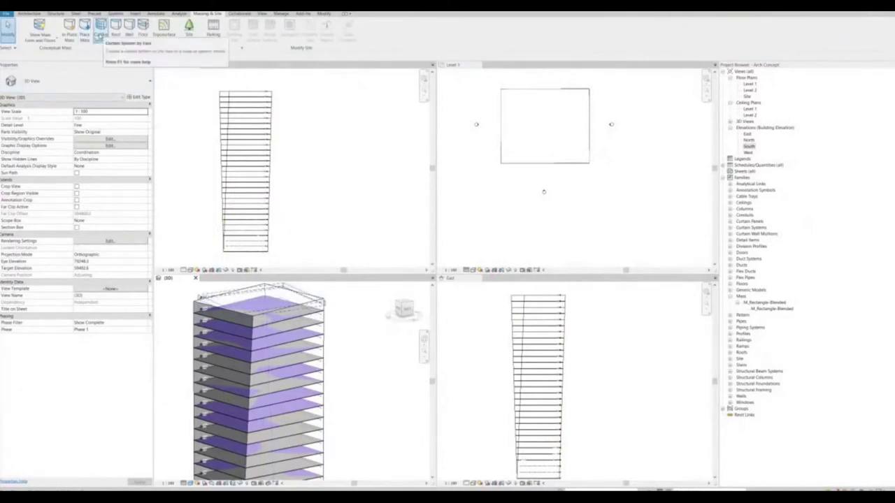
click(101, 30)
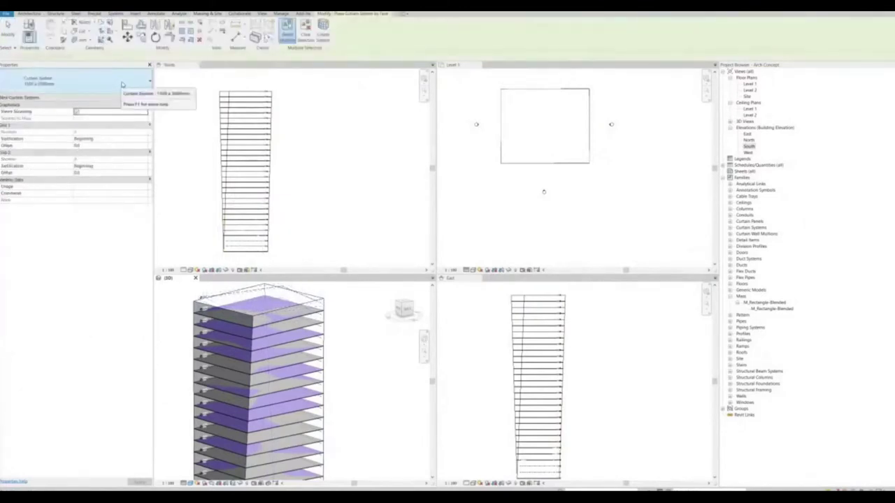
click(279, 301)
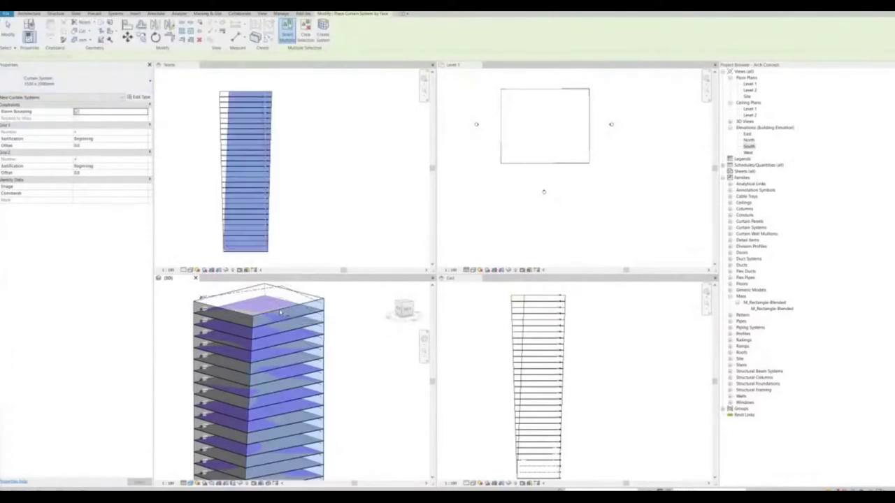
click(238, 314)
click(239, 295)
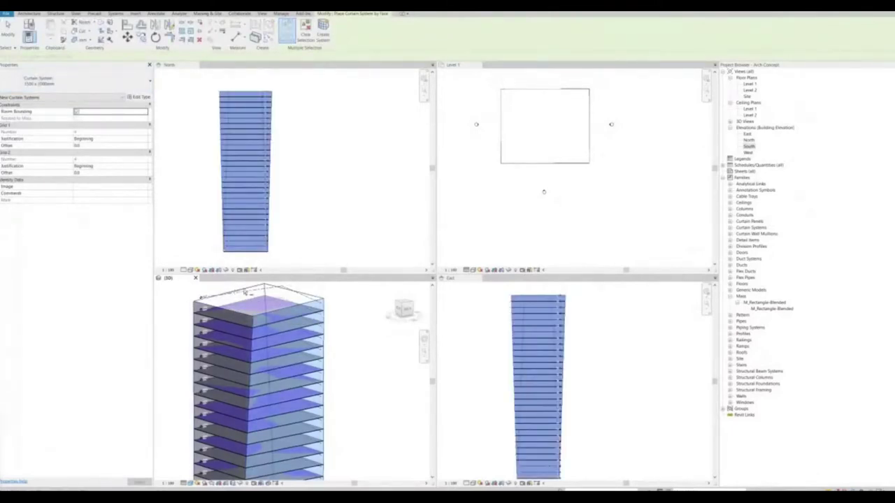
shift+middle_drag(319, 303, 375, 344)
shift+middle_drag(459, 328, 184, 343)
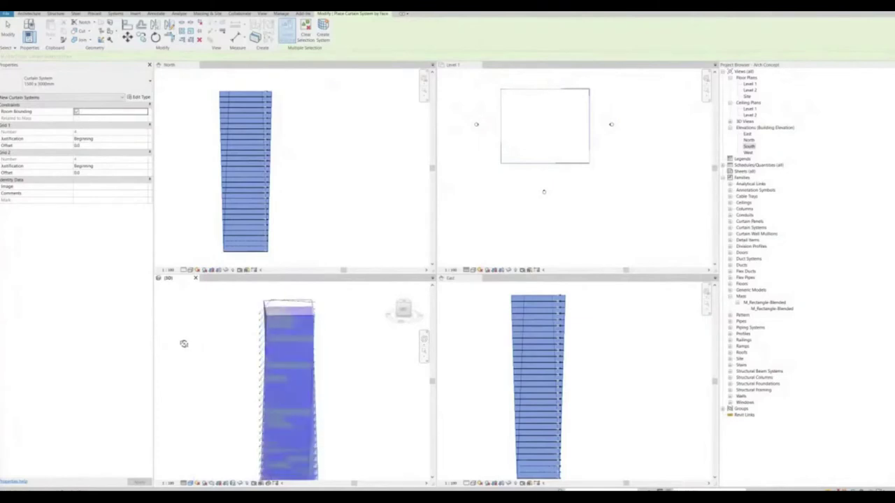
key(Escape)
mouse_move(349, 372)
middle_down()
mouse_move(316, 330)
mouse_move(343, 372)
middle_up()
scroll(306, 303, up, 3)
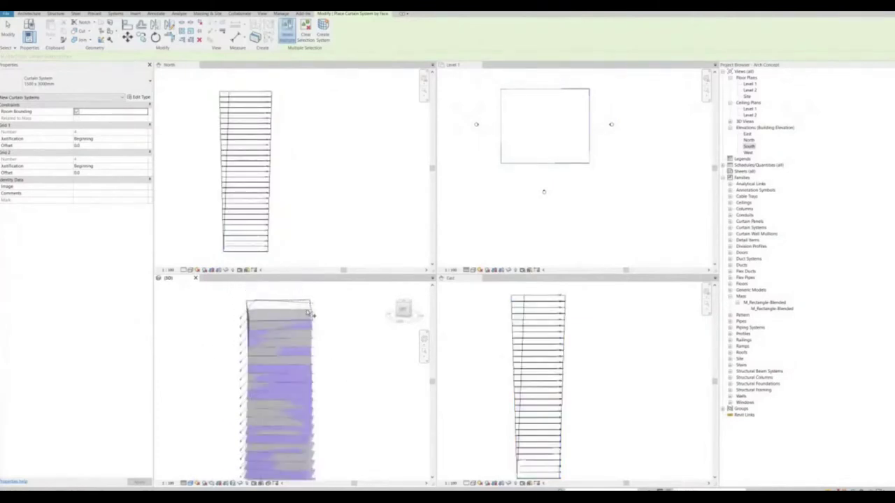
middle_drag(347, 340, 340, 335)
key(Escape)
key(Escape)
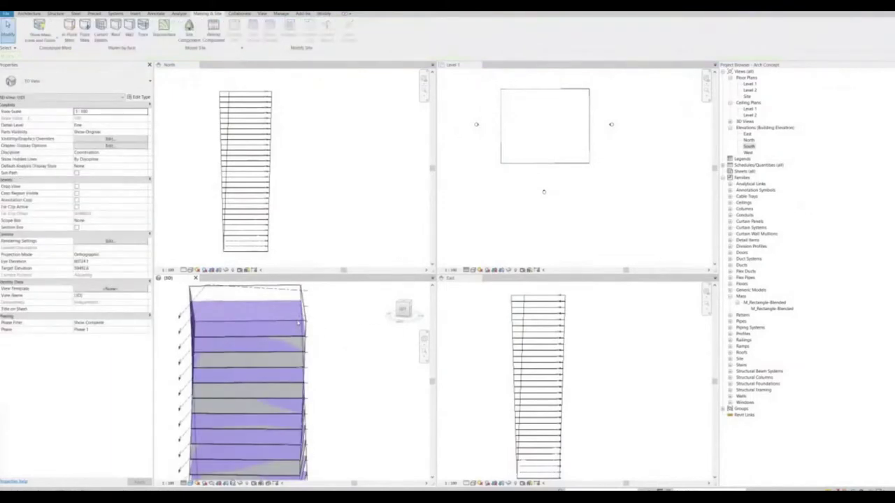
click(298, 324)
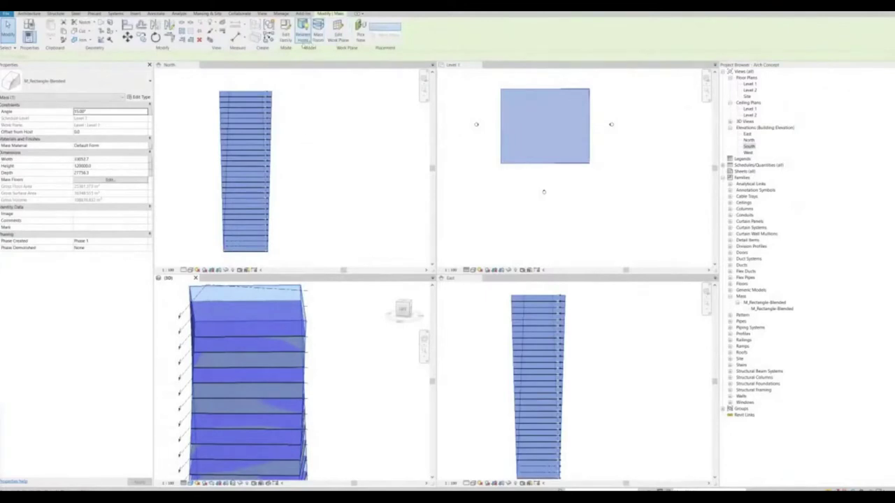
click(390, 345)
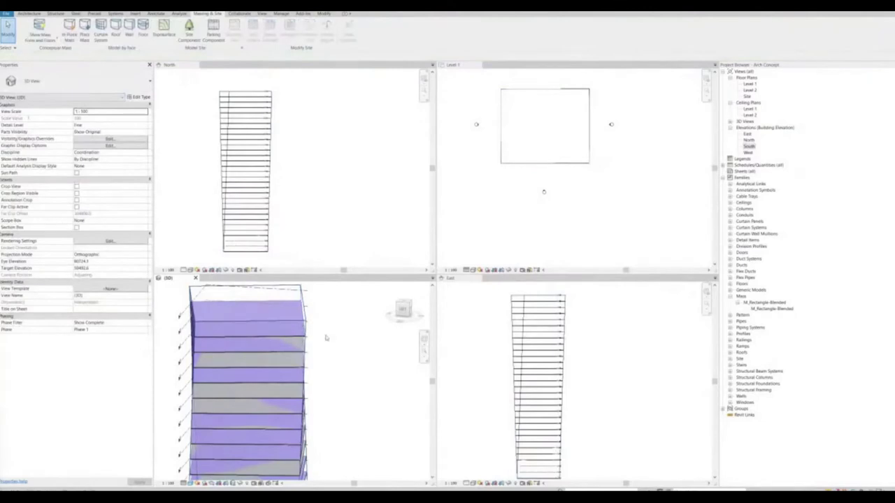
- Create a 1500 x 3000mm curtain system by face on one side face of the tower mass
middle_drag(335, 329, 344, 326)
click(99, 32)
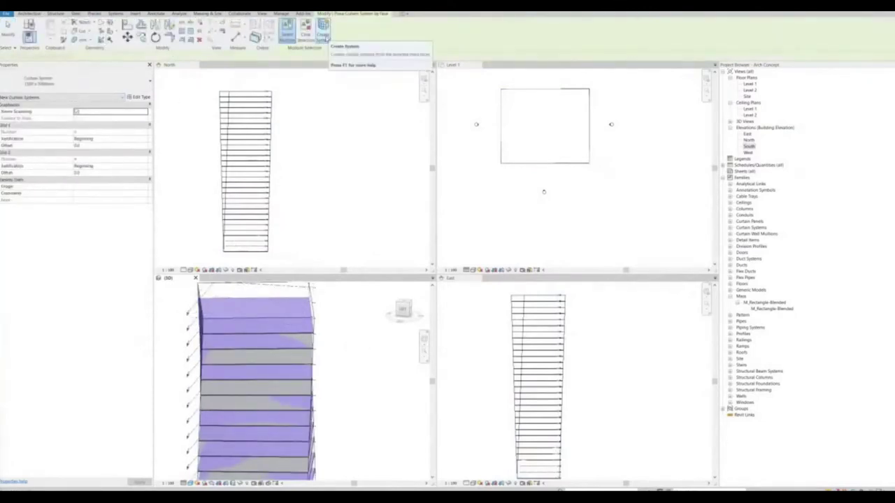
click(305, 322)
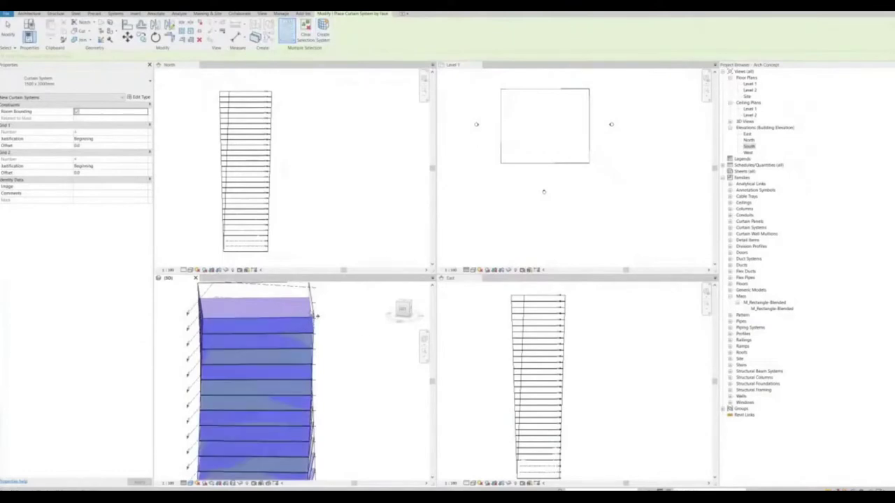
click(314, 306)
middle_drag(328, 314, 379, 358)
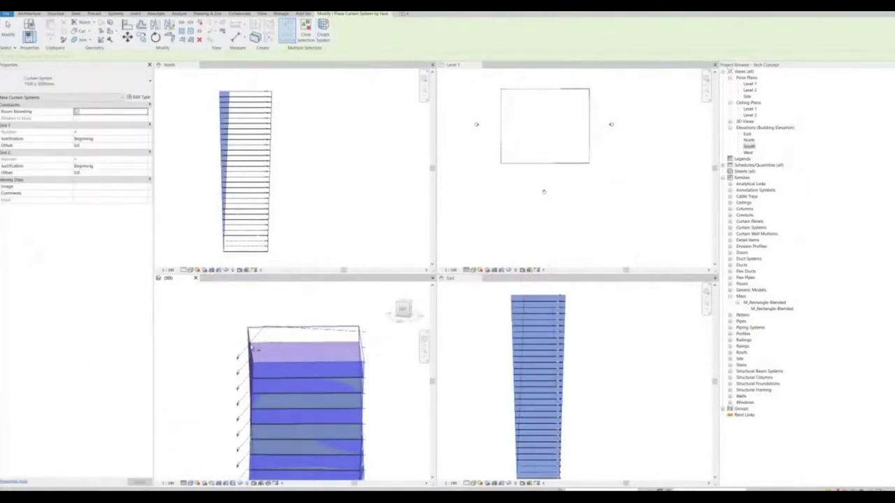
click(324, 34)
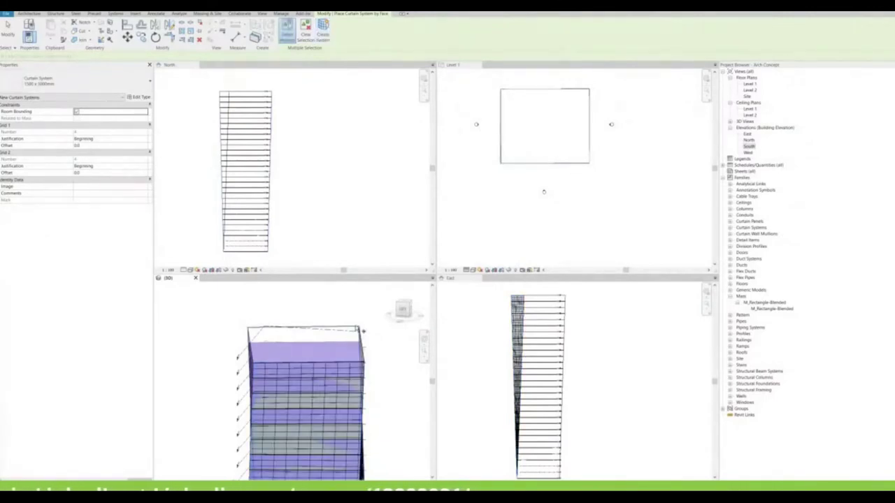
- Close the North elevation and Level 1 plan views, leaving the 3D and East views tiled
middle_drag(371, 323, 369, 283)
middle_drag(372, 380, 391, 355)
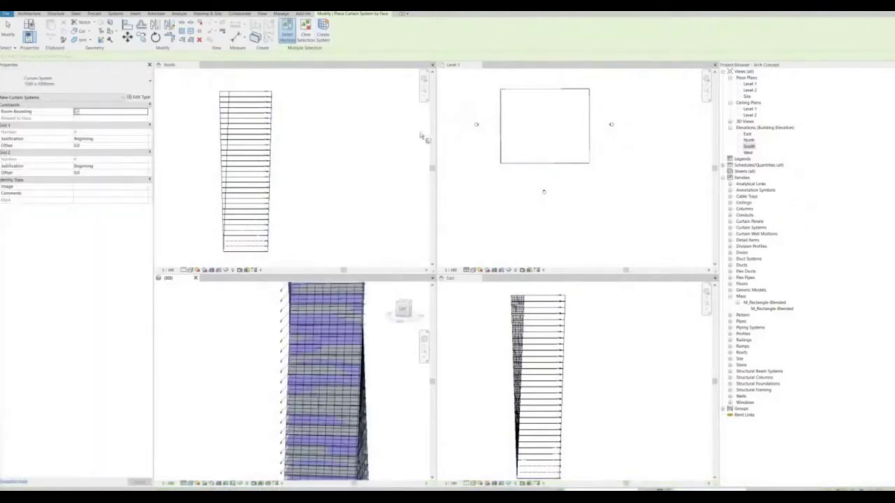
click(196, 65)
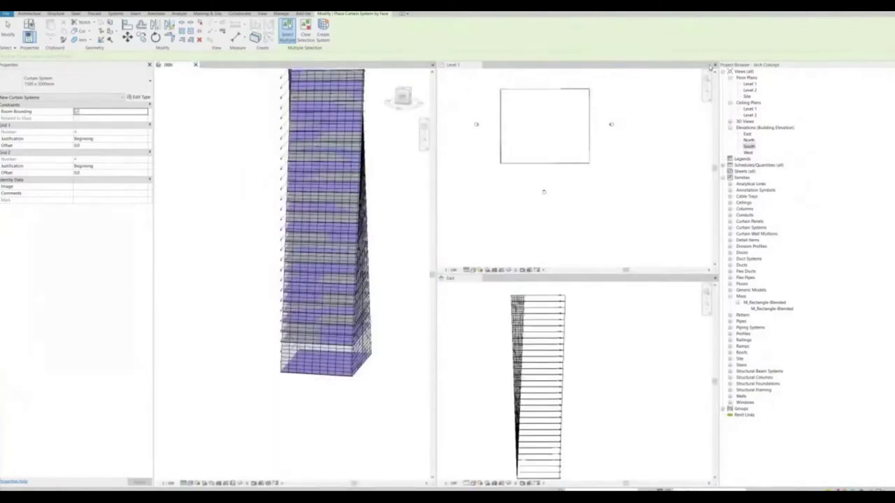
click(479, 65)
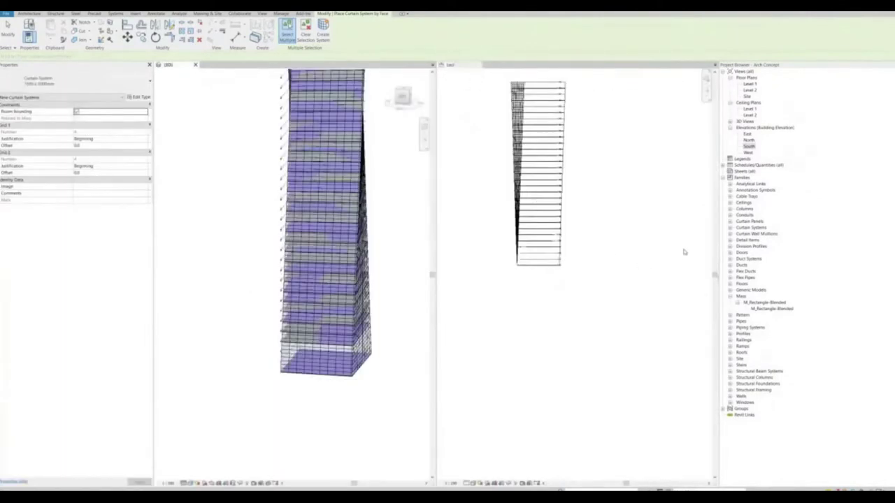
- Examine the tower's curtain system from several angles in the 3D view and end the curtain system command
shift+middle_drag(356, 218, 360, 274)
scroll(352, 306, up, 2)
shift+middle_drag(358, 313, 423, 268)
scroll(384, 290, down, 2)
mouse_move(383, 293)
shift+middle_down()
mouse_move(377, 270)
mouse_move(379, 322)
mouse_move(381, 294)
shift+middle_up()
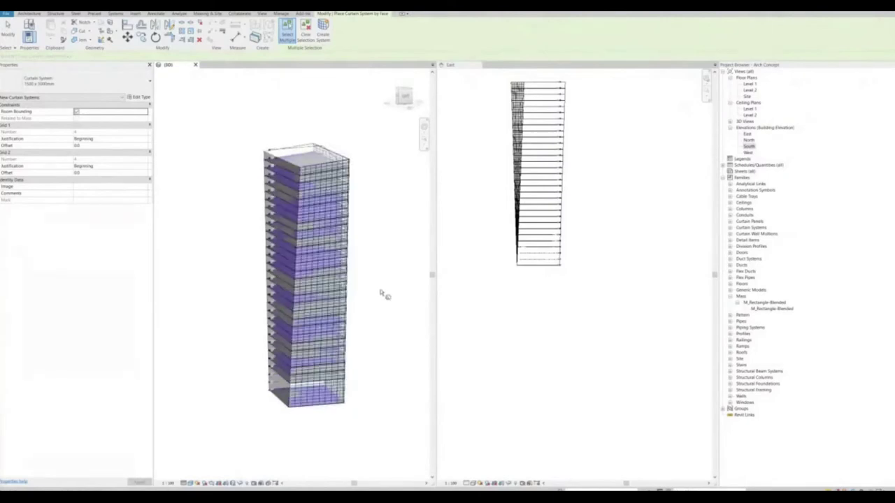
scroll(381, 292, up, 2)
key(Escape)
key(Escape)
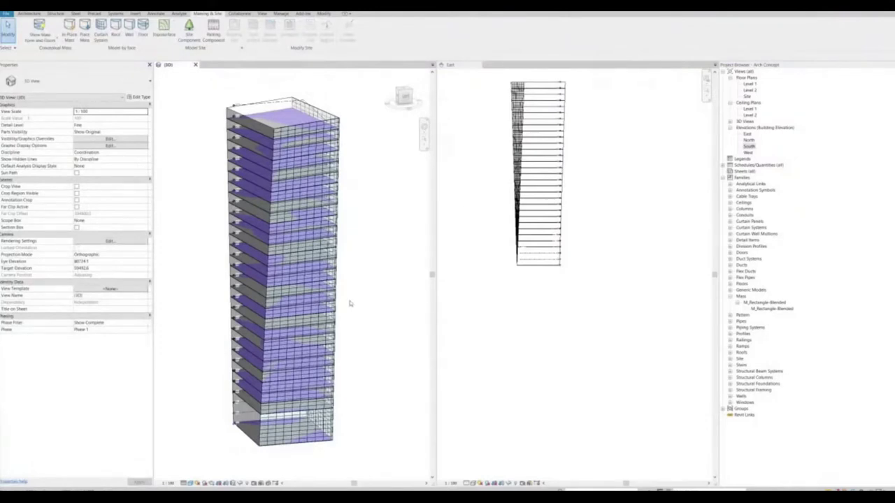
- Open the Level 1 floor plan beside the 3D view and frame the building outline with free space around it
click(496, 335)
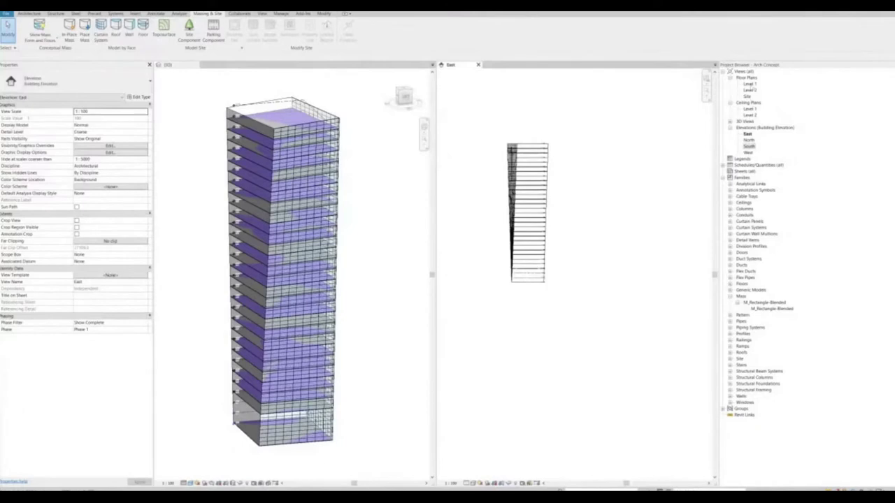
double_click(750, 84)
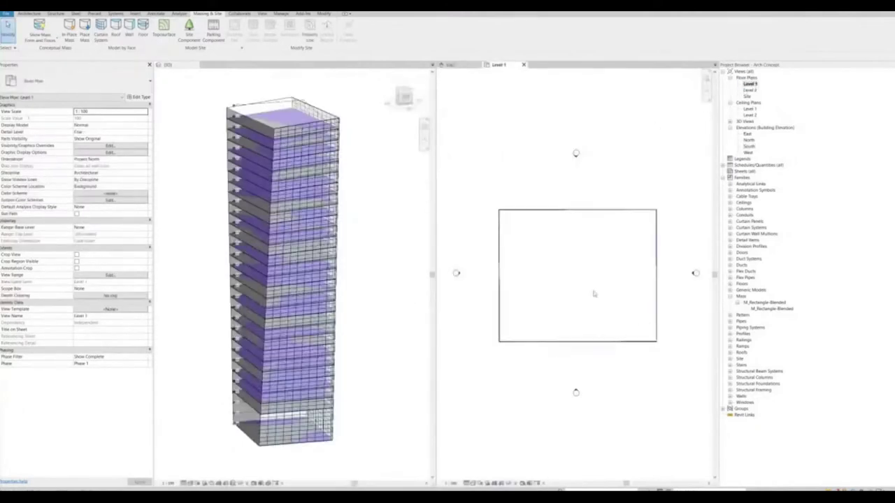
scroll(633, 386, down, 3)
middle_drag(599, 326, 599, 363)
scroll(573, 276, up, 2)
middle_drag(571, 274, 552, 281)
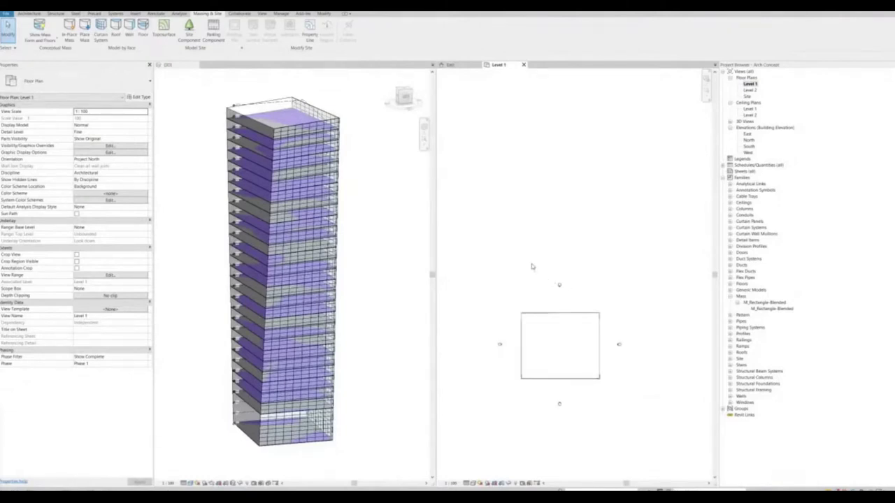
- Move the north, west and east elevation markers farther away from the tower outline in the Level 1 plan
drag(549, 274, 559, 285)
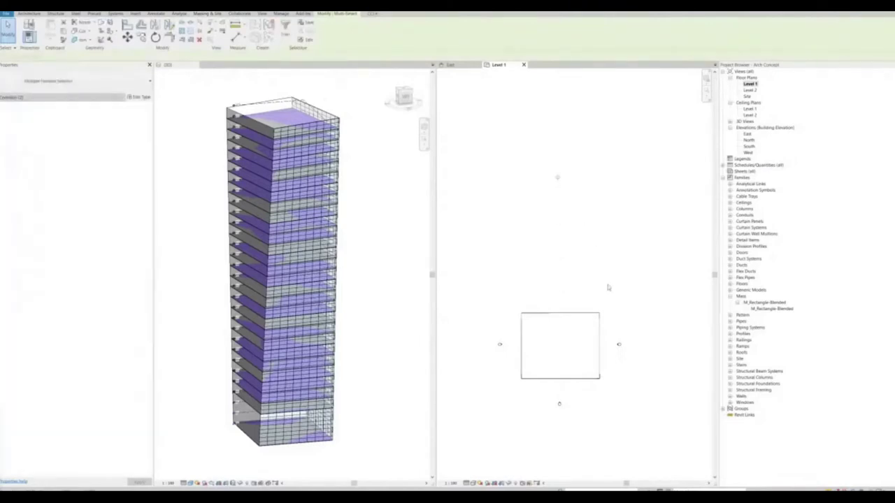
drag(618, 322, 593, 294)
middle_drag(593, 294, 637, 295)
drag(504, 300, 526, 329)
middle_drag(524, 333, 562, 333)
drag(506, 254, 505, 253)
middle_drag(518, 281, 436, 286)
drag(589, 307, 607, 339)
click(604, 333)
drag(645, 255, 648, 260)
middle_drag(655, 325, 662, 330)
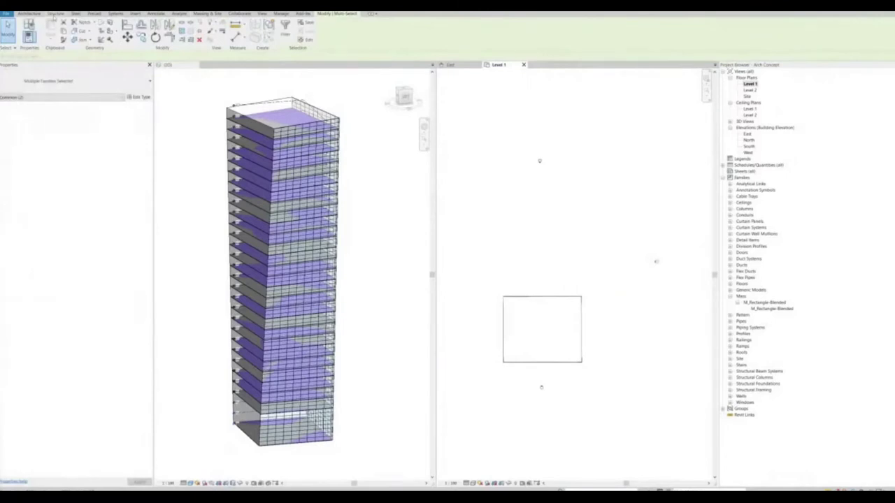
- Browse the Mass family library and preview shapes such as the gable, pyramid, torus, triangles, cylinder and arch
click(137, 14)
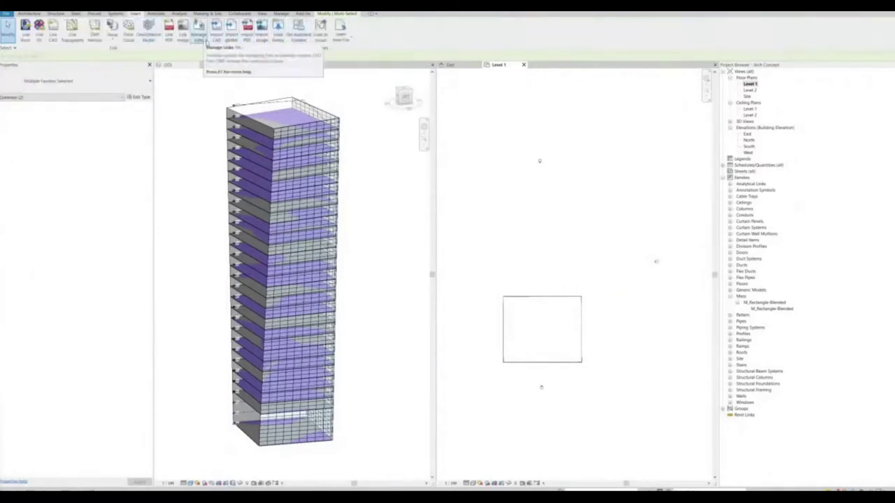
click(278, 37)
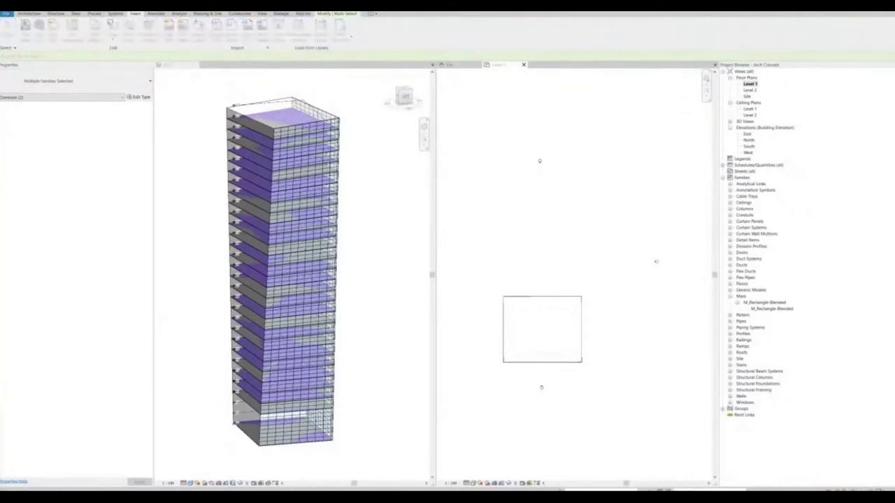
drag(585, 156, 562, 146)
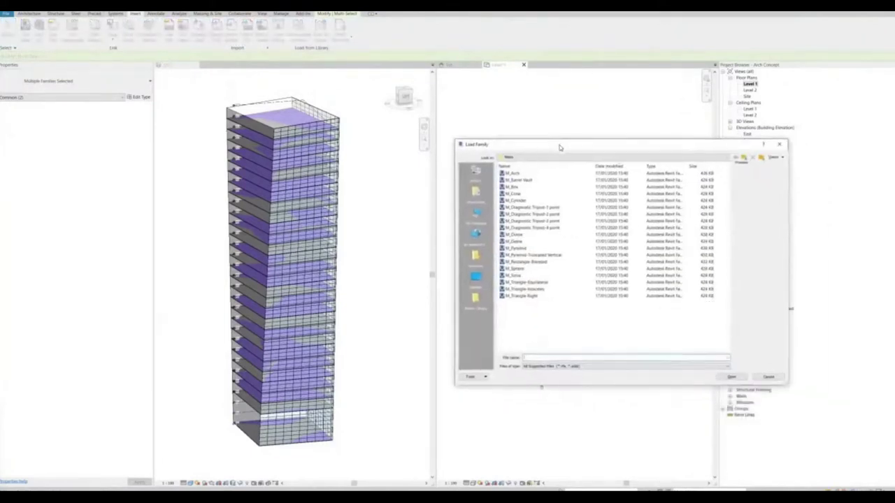
click(516, 235)
click(518, 242)
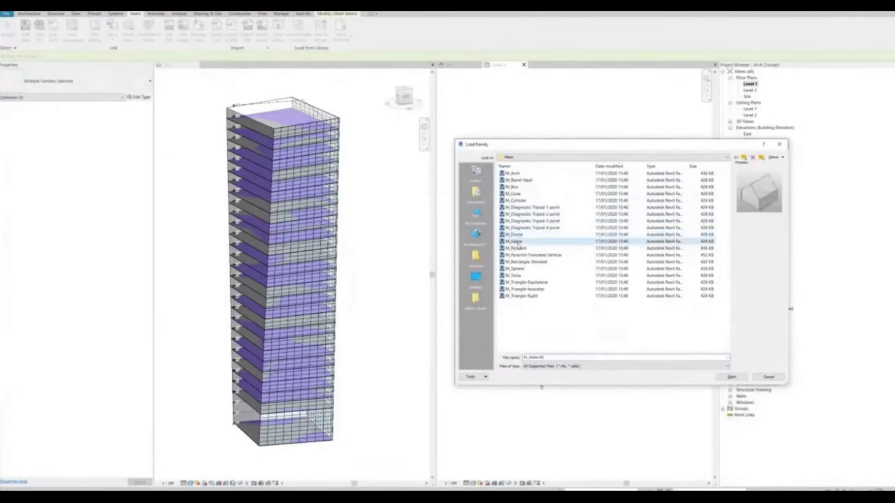
click(519, 248)
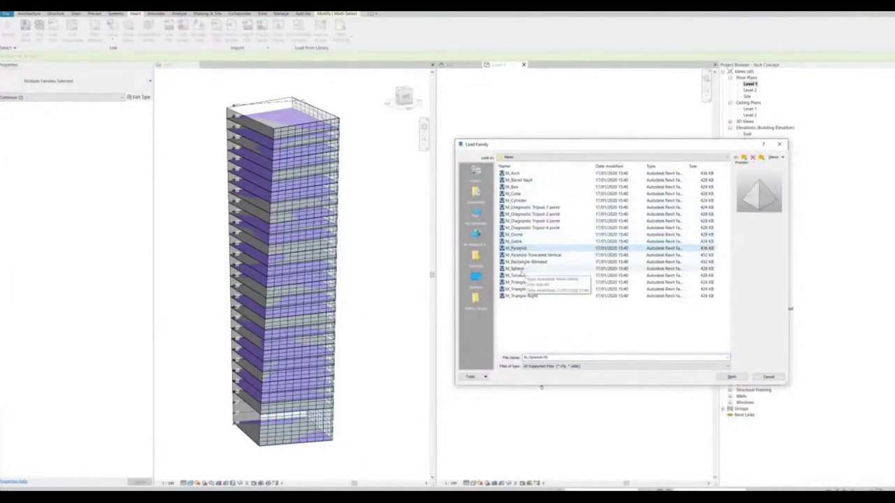
click(517, 268)
click(518, 275)
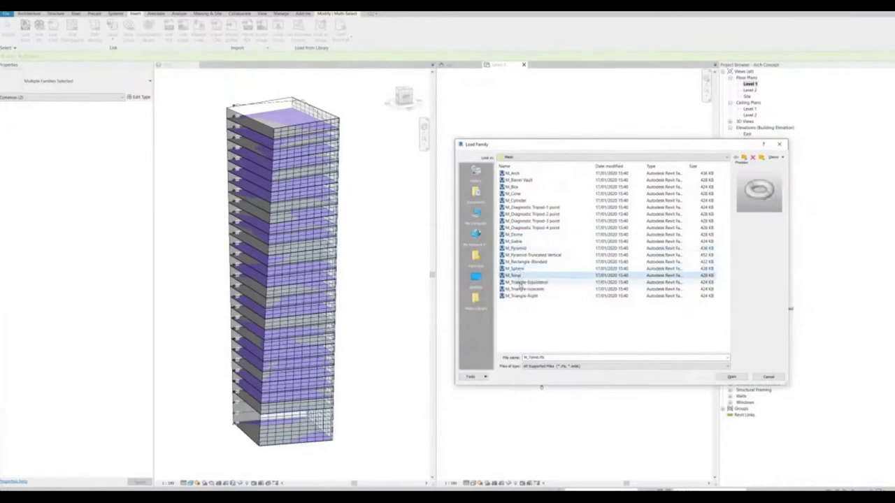
click(521, 282)
click(523, 289)
click(523, 296)
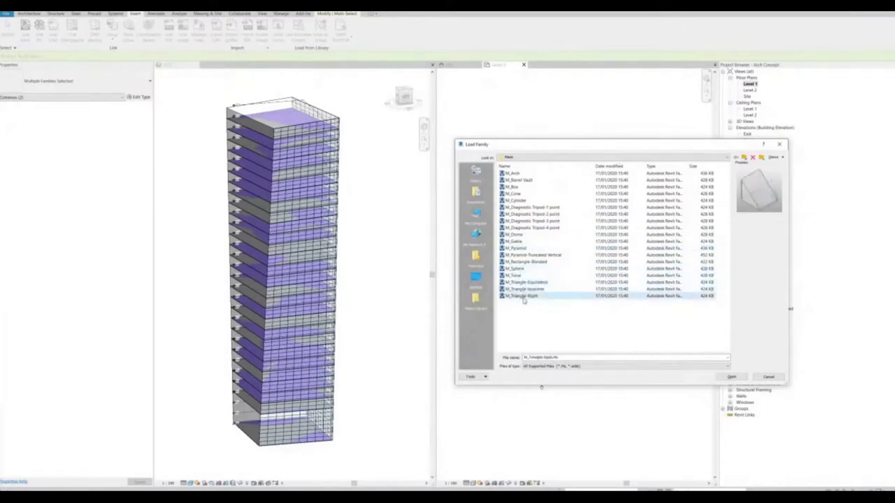
click(518, 194)
click(519, 208)
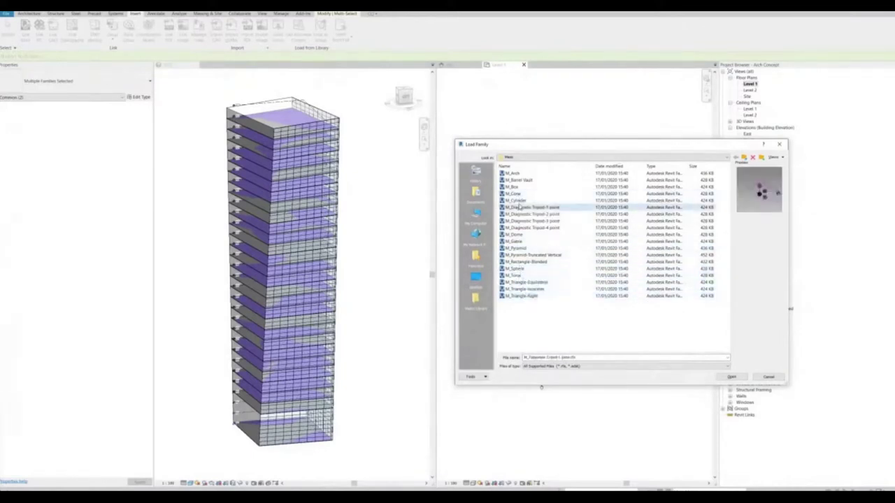
click(517, 194)
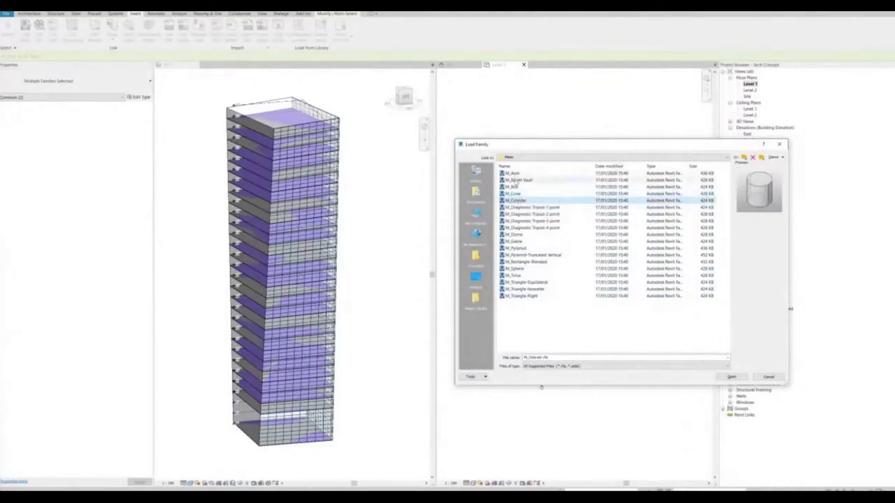
click(516, 180)
click(513, 173)
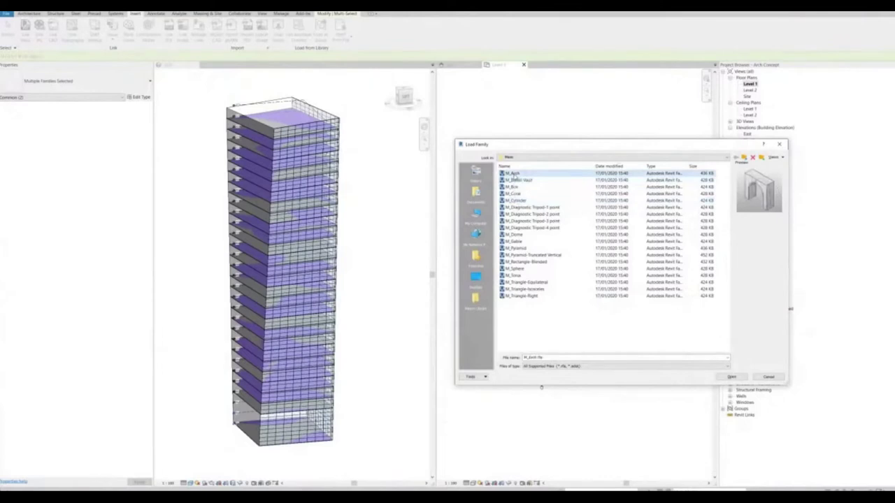
- Load the M_Cylinder mass family and place one cylinder on Level 1, north of the tower outline
click(518, 200)
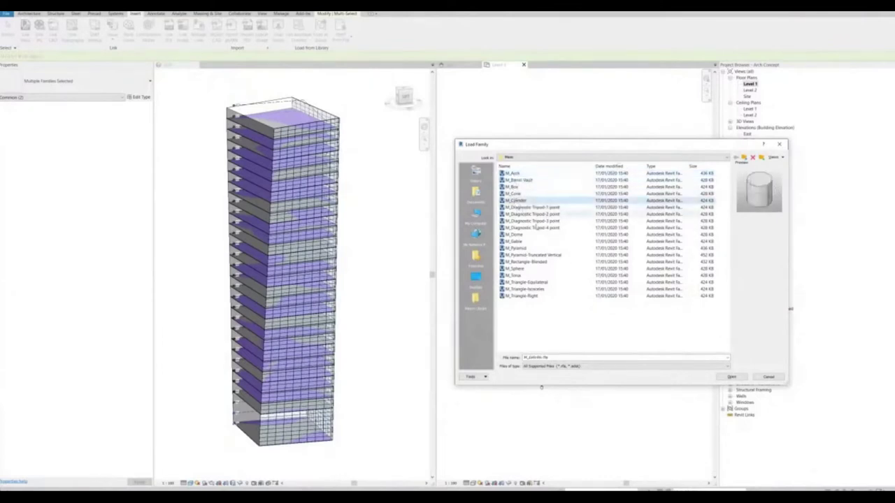
click(735, 378)
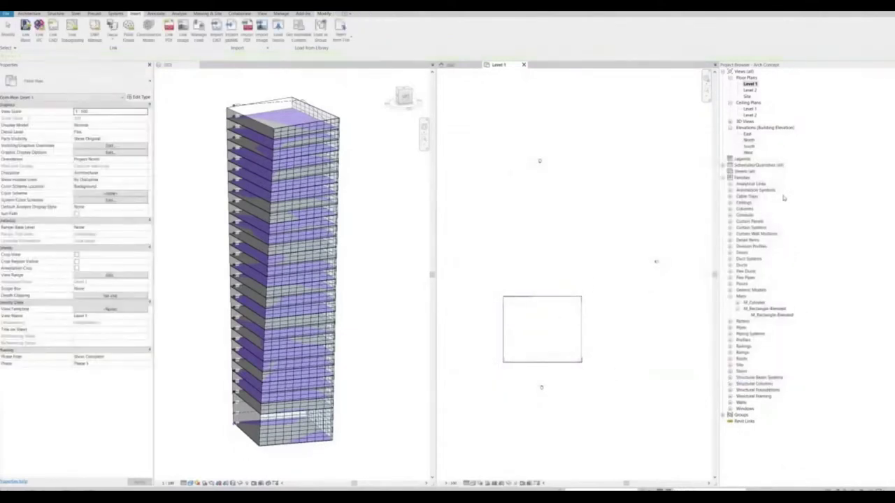
click(738, 302)
click(761, 309)
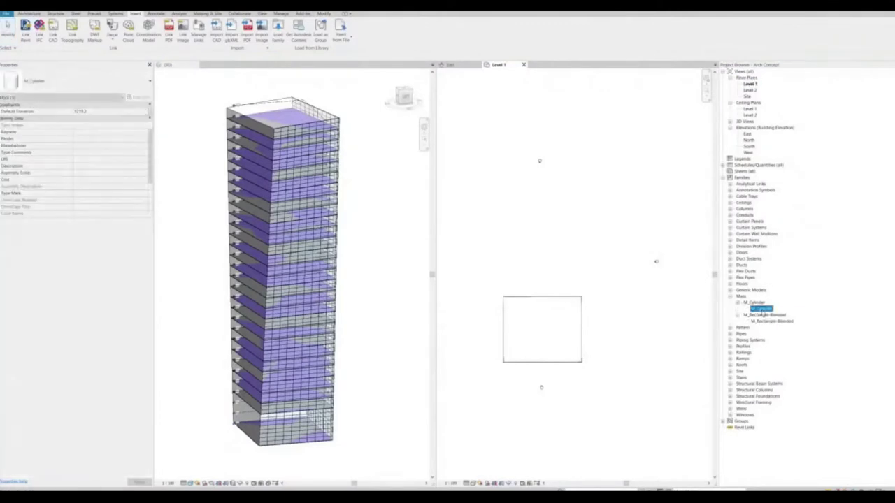
drag(545, 231, 543, 230)
click(542, 240)
scroll(567, 244, up, 1)
click(533, 237)
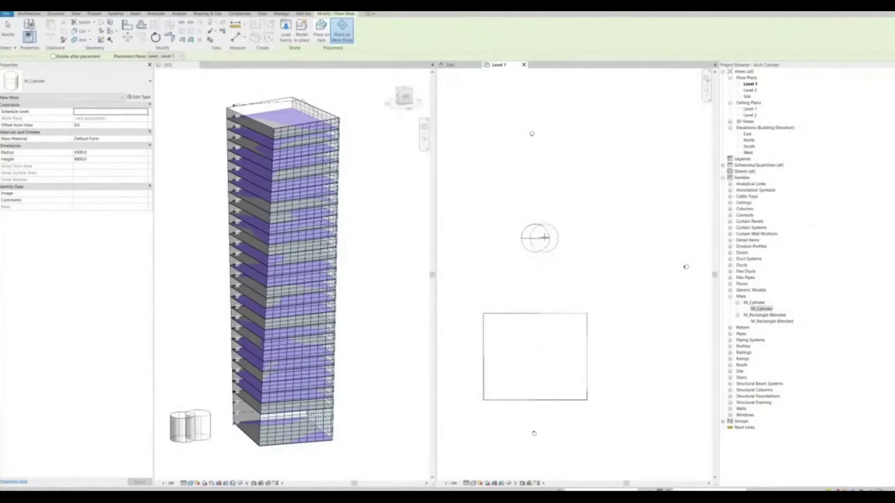
key(Escape)
- Enlarge the cylinder mass in the Level 1 plan to a radius of about 11,590 mm
drag(532, 257, 532, 299)
scroll(611, 244, down, 2)
drag(560, 279, 562, 268)
click(610, 274)
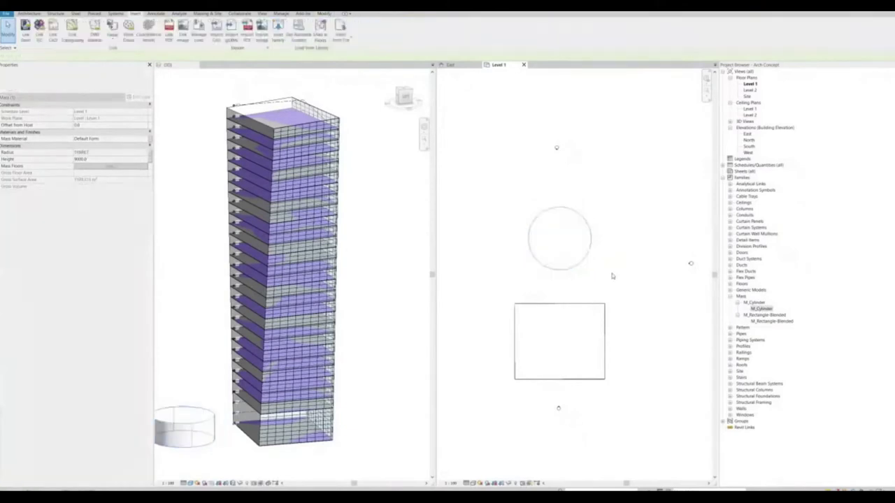
scroll(640, 280, down, 3)
scroll(632, 282, down, 2)
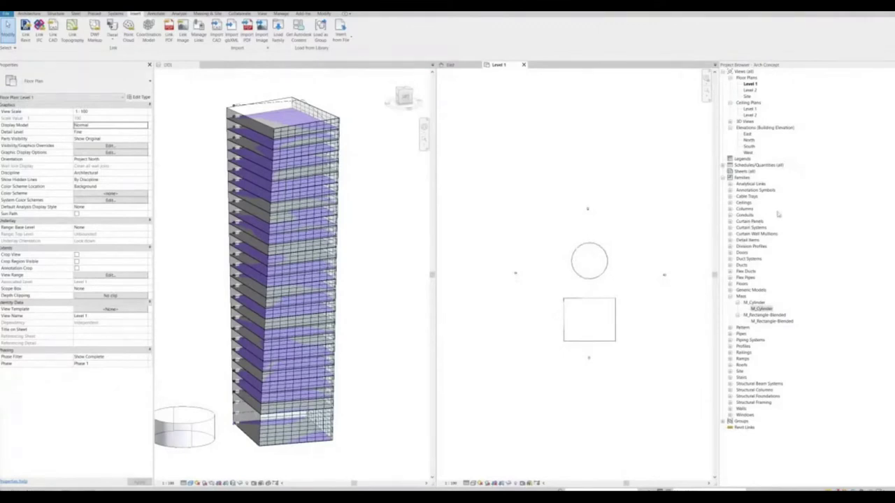
- In the East elevation, increase the member count of the level array so the levels extend well above the tower's roof
double_click(747, 134)
middle_drag(573, 248, 680, 290)
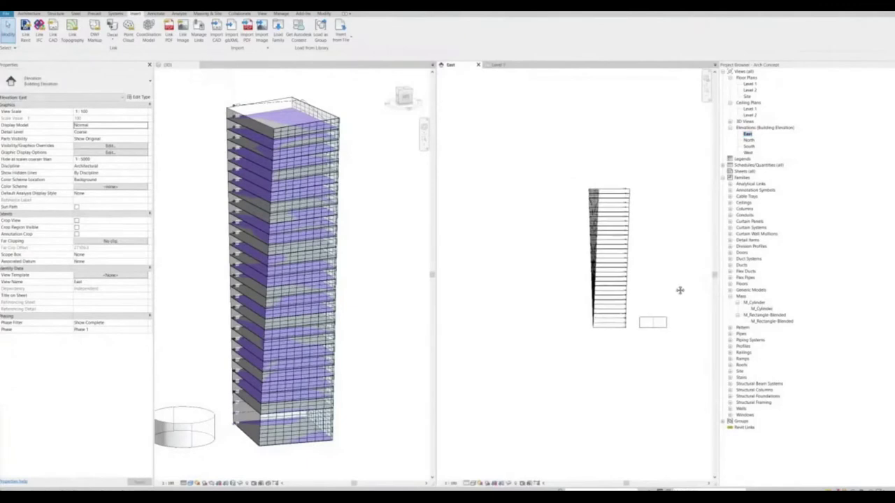
scroll(607, 188, up, 5)
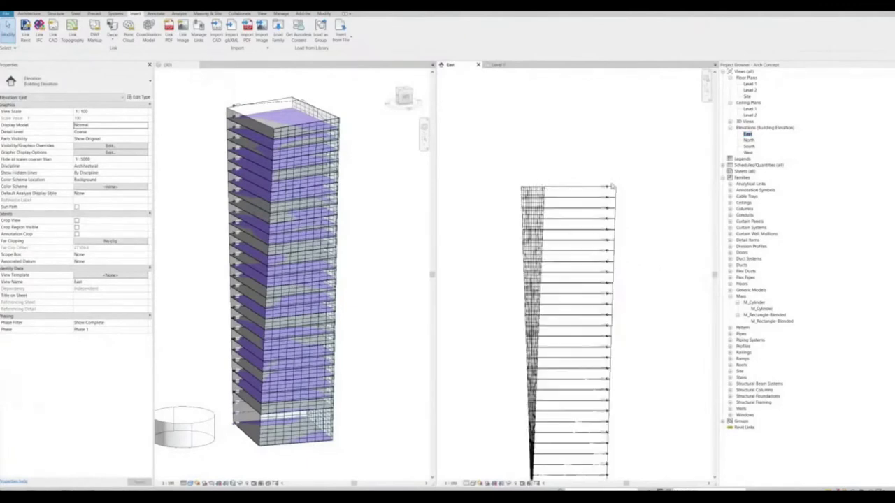
click(607, 189)
middle_drag(580, 273, 627, 86)
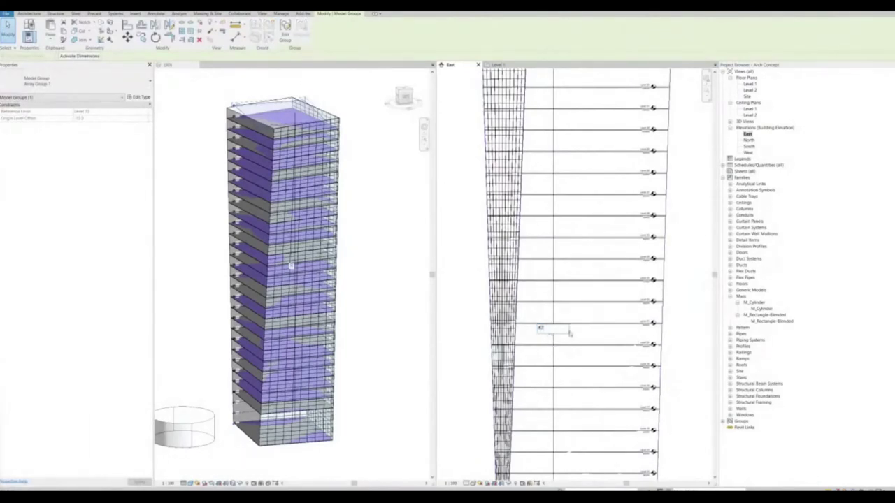
scroll(490, 322, down, 5)
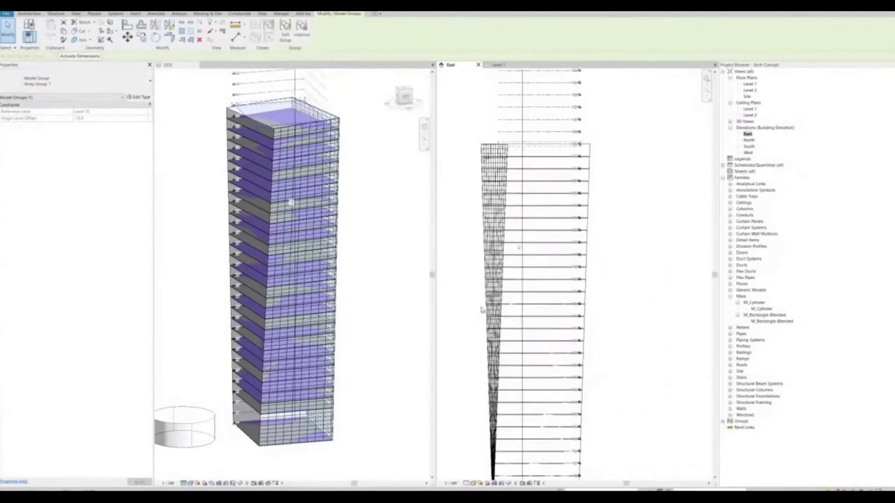
middle_drag(648, 280, 647, 248)
click(632, 309)
middle_drag(631, 310, 625, 302)
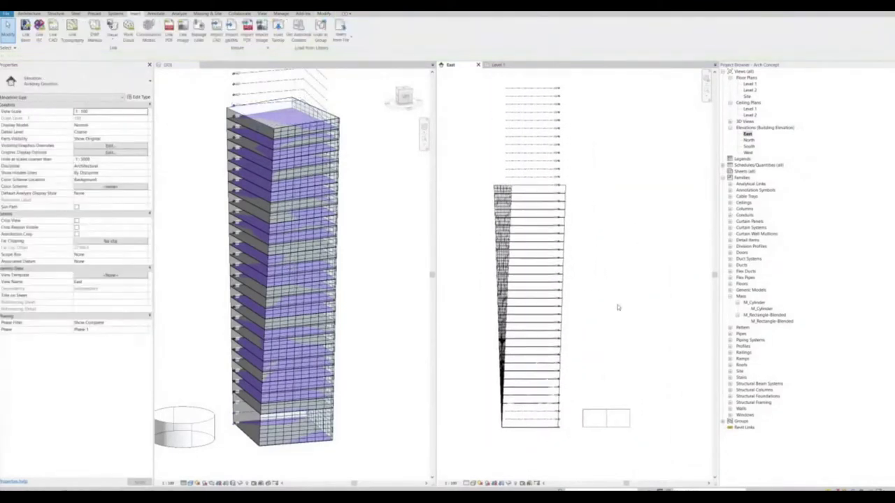
- Stretch the cylinder mass in the East elevation past the highest level, to a height of about 169,400 mm
click(614, 415)
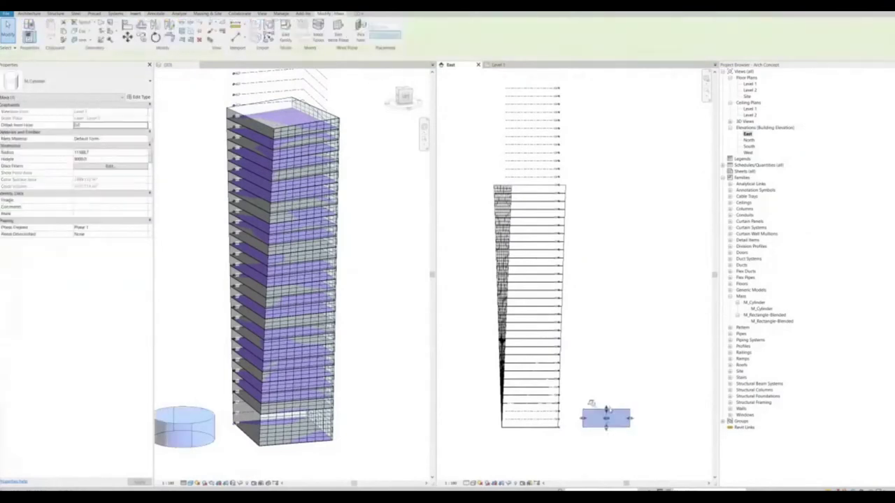
drag(610, 406, 616, 83)
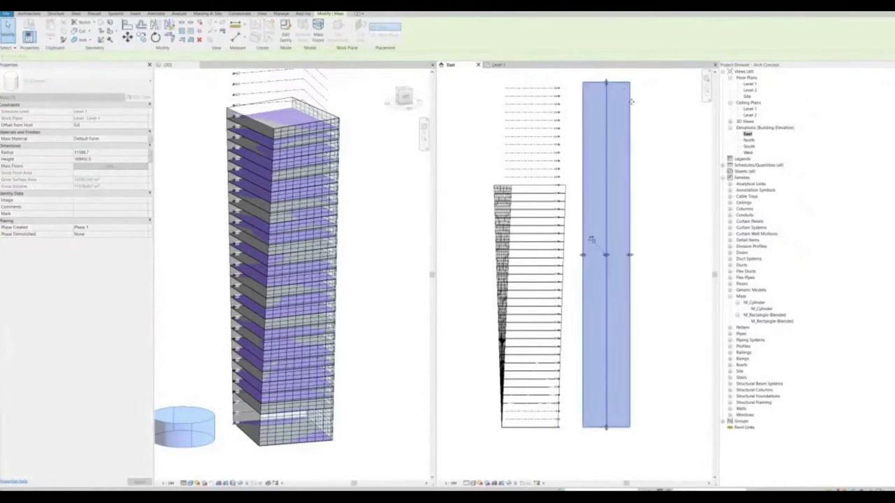
click(679, 162)
middle_drag(677, 165, 664, 197)
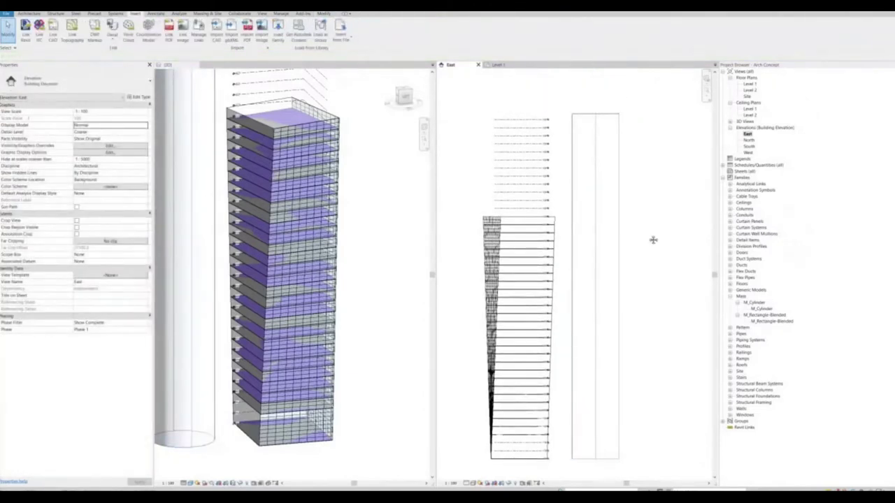
middle_drag(654, 240, 647, 251)
scroll(380, 260, down, 3)
- Create a 1500 x 3000mm curtain system by face on the east face of the tower mass
middle_drag(376, 309, 392, 317)
mouse_move(287, 421)
shift+middle_down()
mouse_move(306, 402)
mouse_move(360, 388)
mouse_move(370, 373)
mouse_move(368, 425)
mouse_move(376, 393)
mouse_move(290, 418)
mouse_move(181, 395)
shift+middle_up()
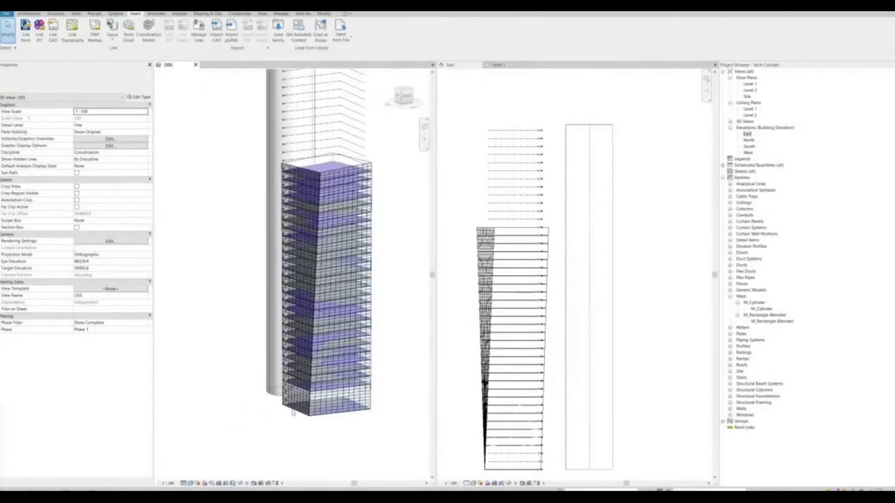
shift+middle_drag(361, 423, 311, 117)
scroll(384, 400, up, 2)
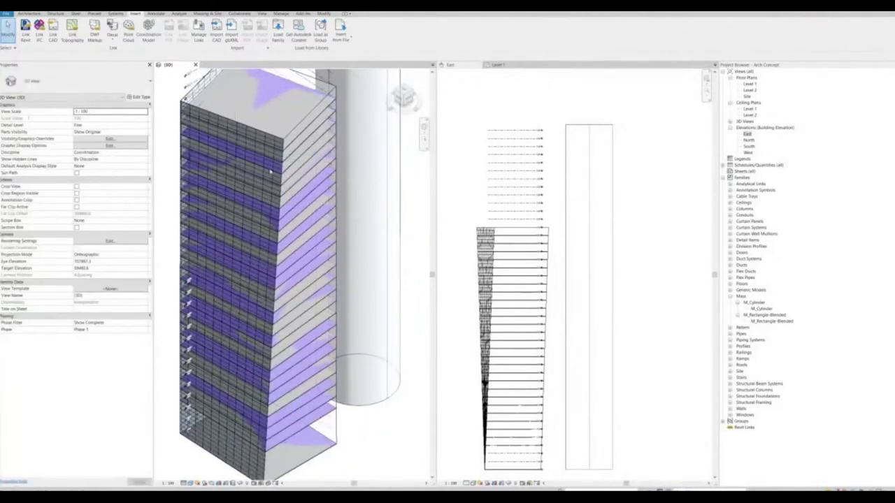
shift+middle_drag(292, 202, 310, 167)
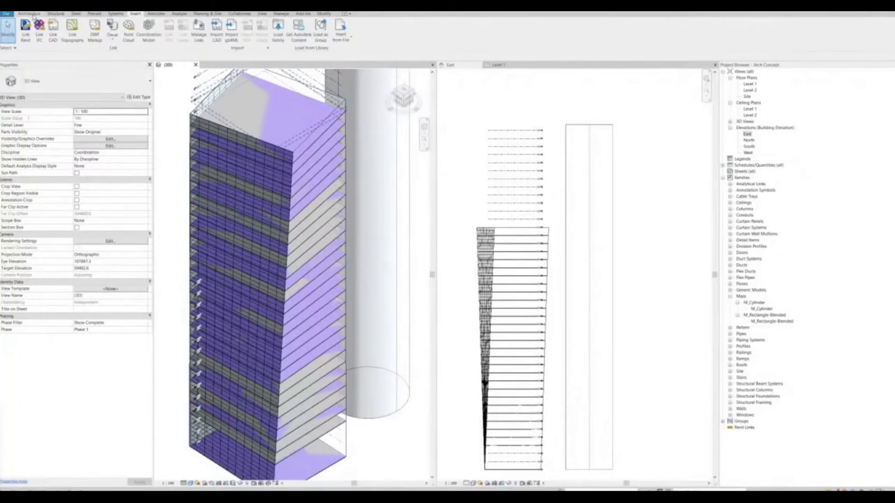
click(211, 14)
click(105, 39)
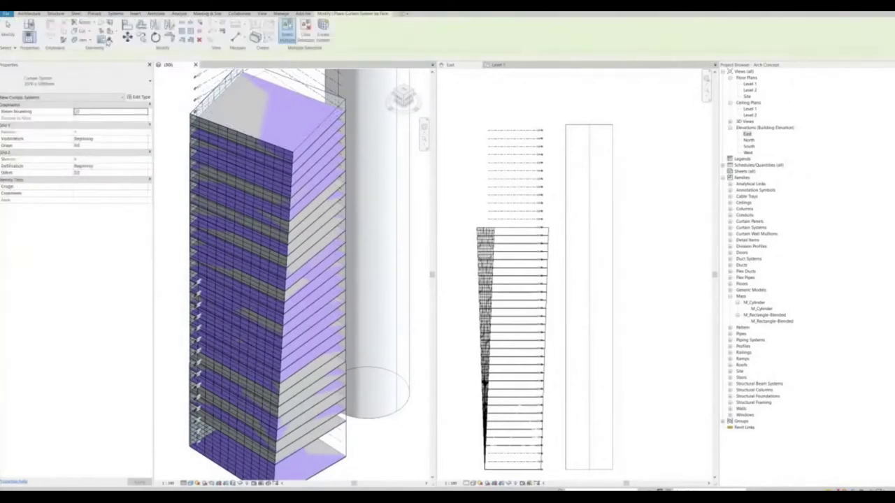
click(324, 130)
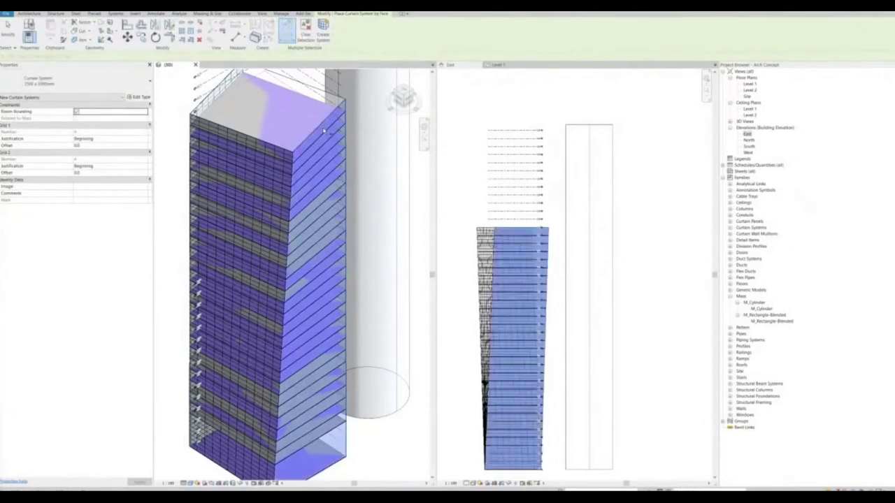
scroll(296, 140, down, 3)
shift+middle_drag(295, 139, 137, 132)
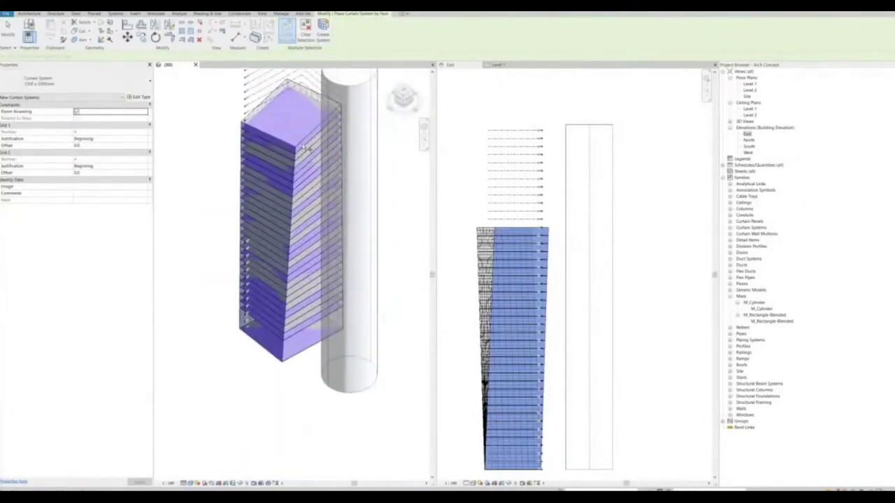
scroll(304, 149, up, 4)
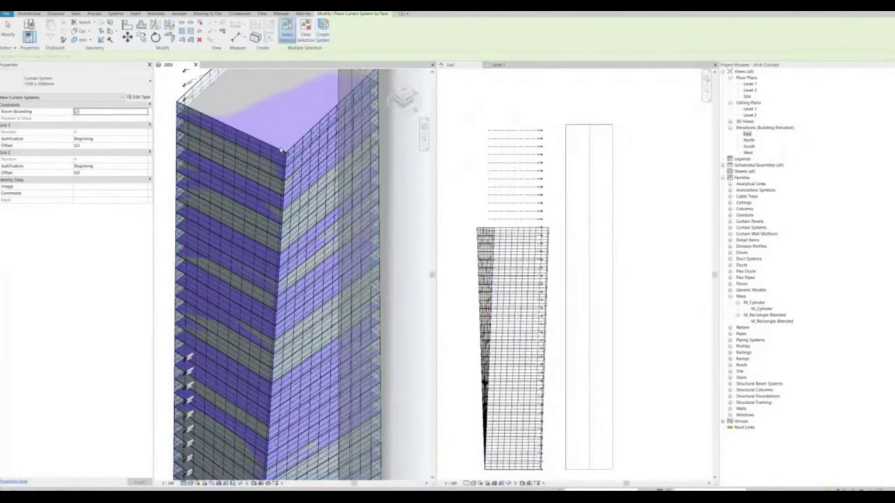
- Examine the curtain systems on the tower's faces from several sides in the 3D view and end the curtain system placement
scroll(305, 224, down, 5)
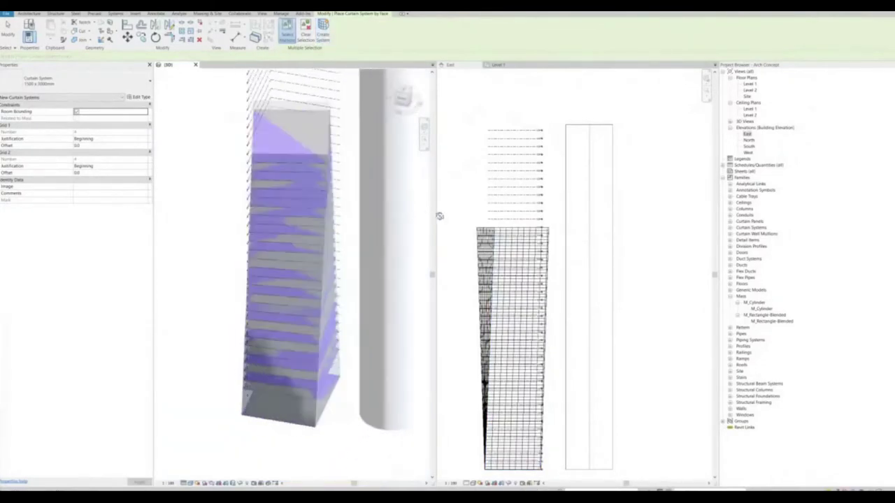
middle_drag(324, 312, 275, 314)
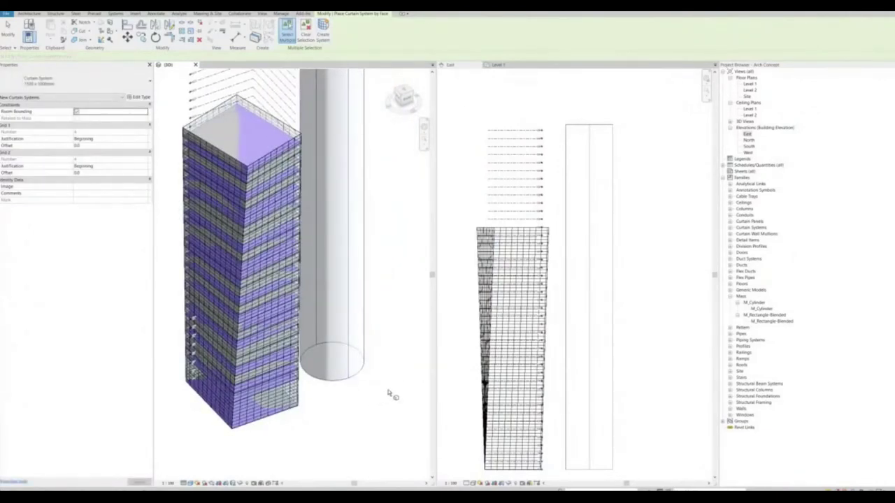
middle_drag(339, 418, 369, 414)
scroll(357, 413, up, 5)
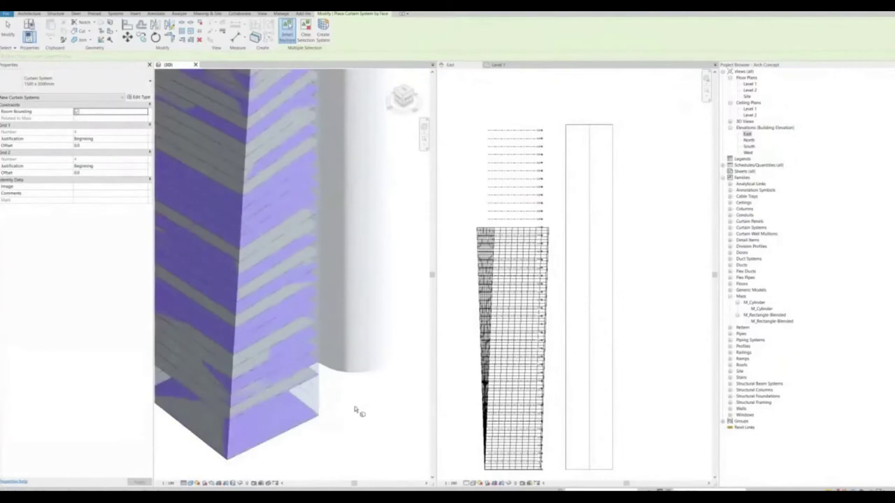
scroll(352, 347, down, 6)
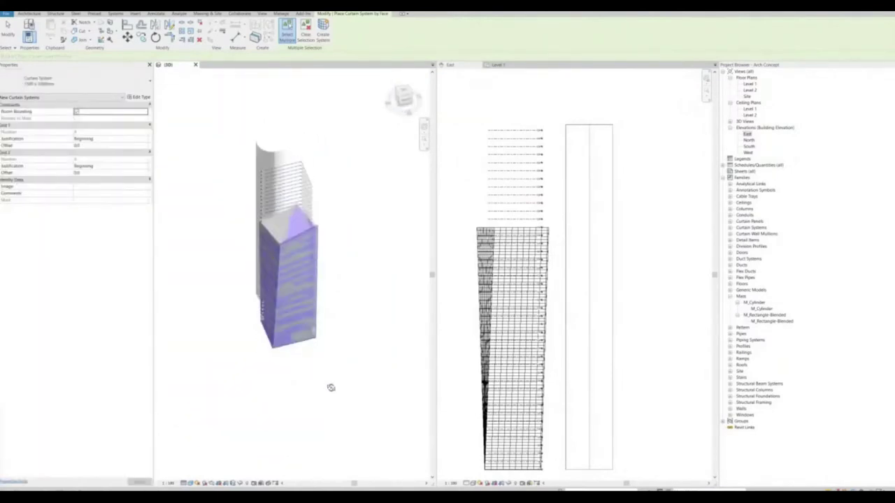
scroll(347, 348, up, 2)
middle_drag(338, 278, 352, 322)
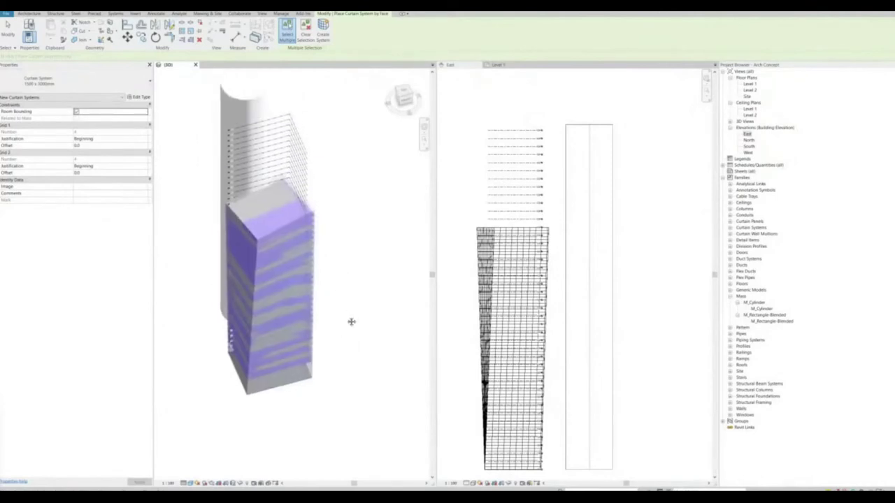
scroll(355, 275, down, 2)
shift+middle_drag(292, 316, 370, 264)
scroll(339, 199, up, 2)
shift+middle_drag(339, 199, 359, 320)
key(Escape)
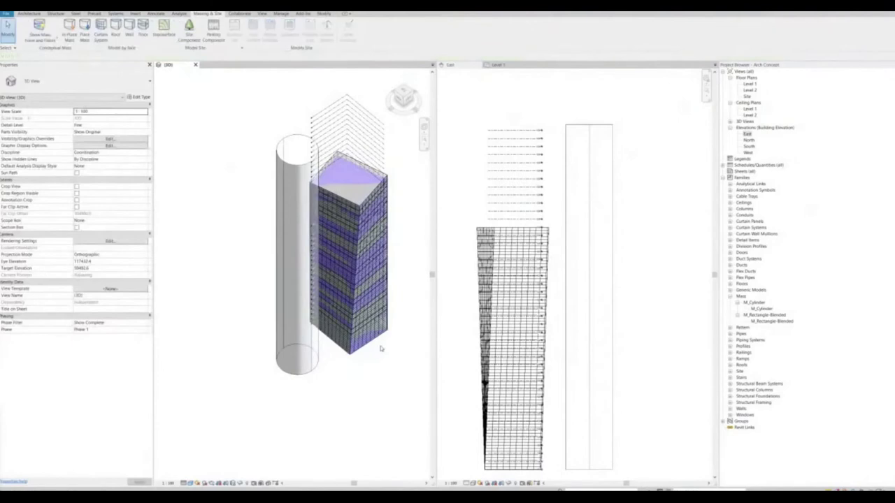
- Create mass floors in the cylinder mass at every level in the project
scroll(378, 344, up, 3)
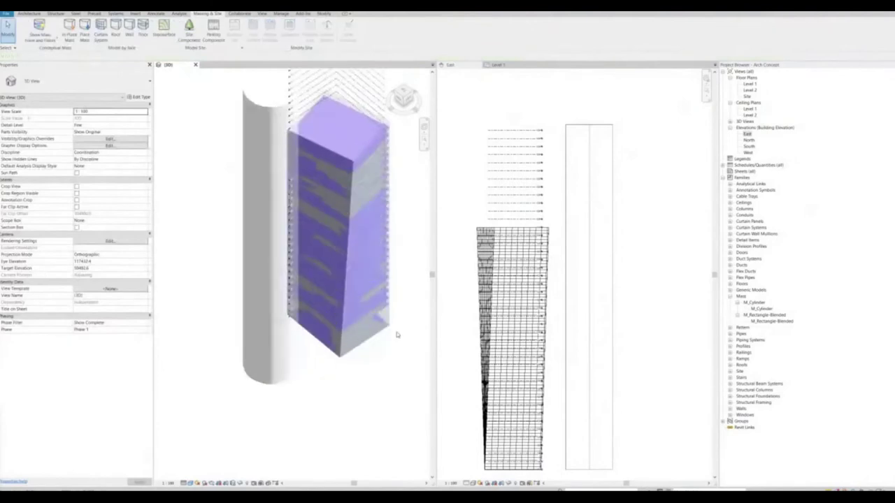
click(260, 137)
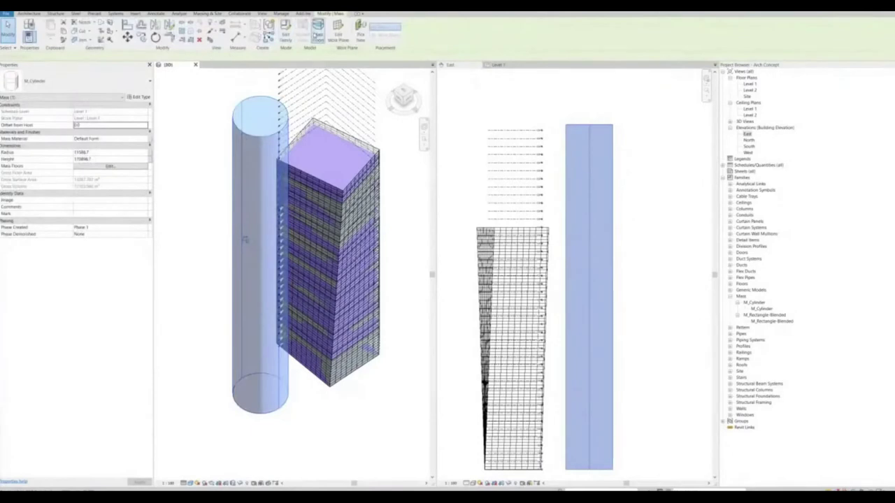
click(318, 28)
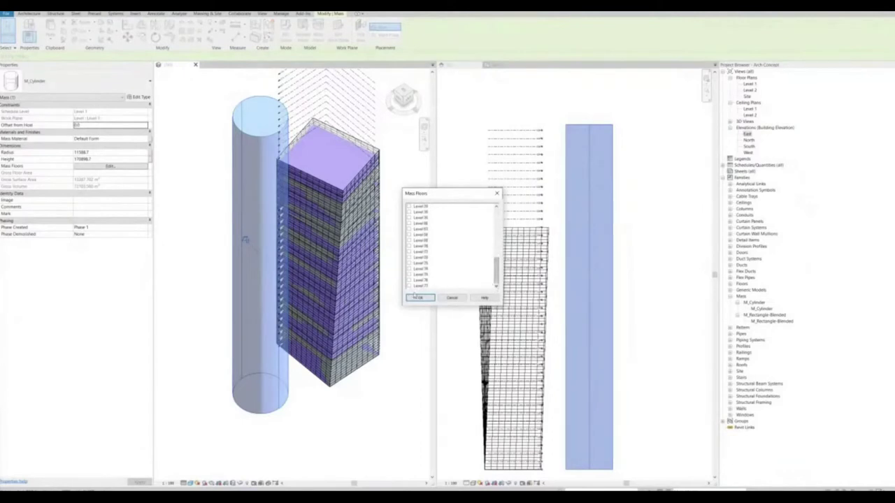
shift+click(410, 286)
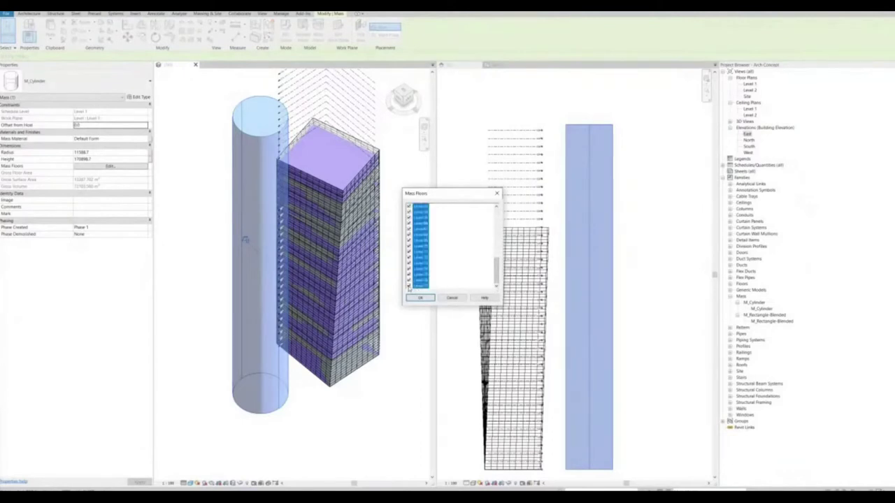
click(422, 299)
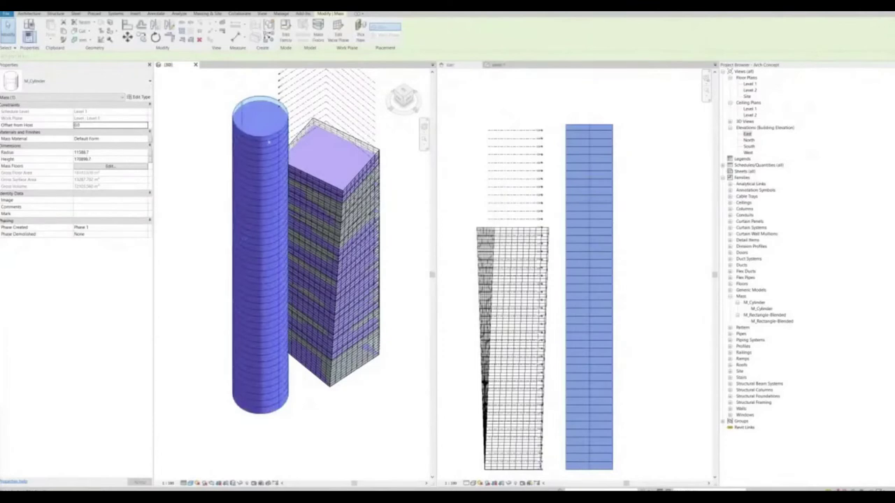
click(336, 408)
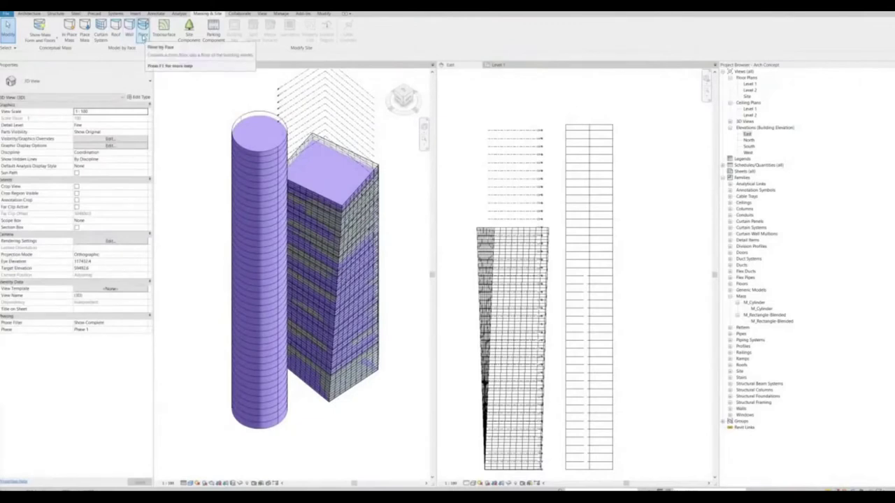
- Create floors by face of type 160mm Concrete With 50mm Metal Deck on all of the cylinder's mass floors
click(143, 36)
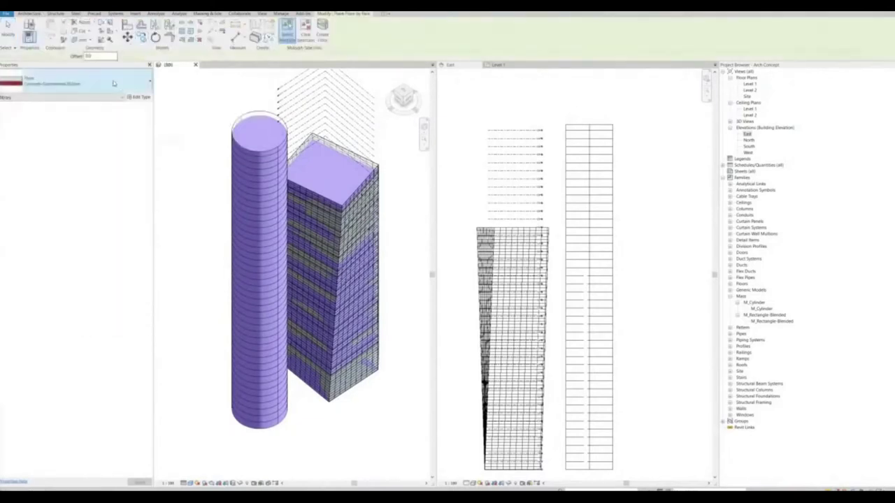
click(118, 92)
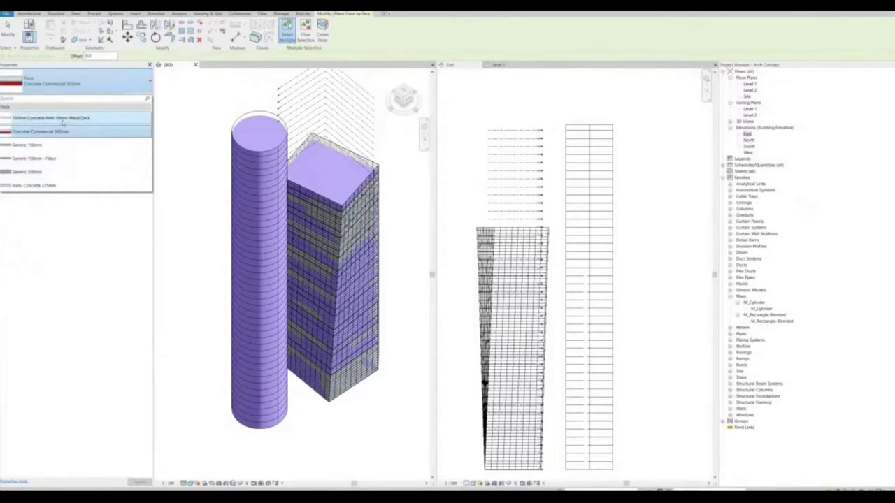
mouse_move(72, 123)
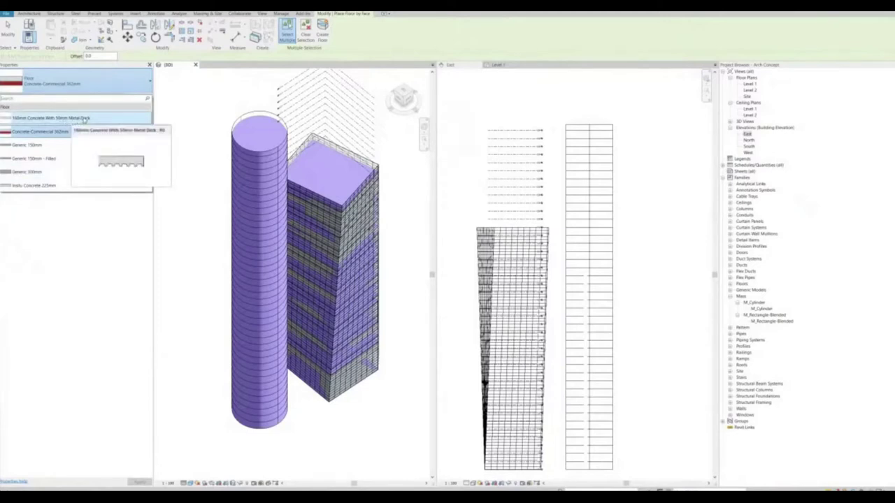
click(84, 119)
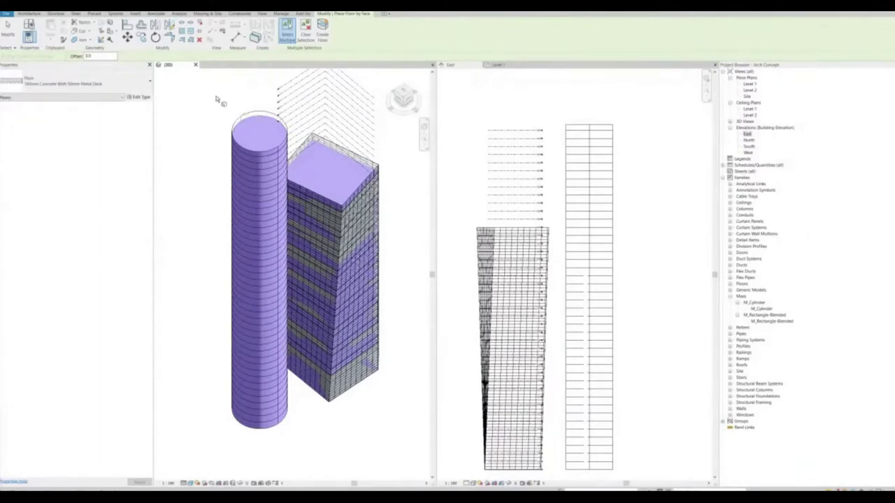
drag(204, 87, 322, 453)
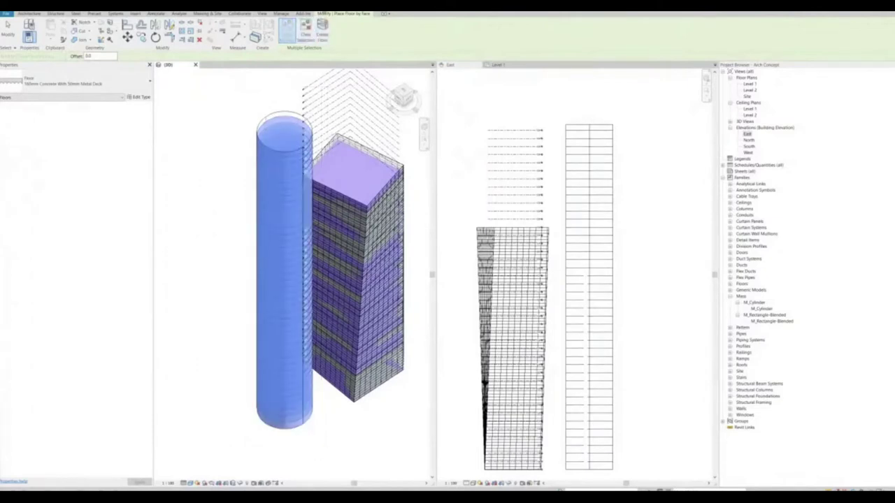
click(323, 34)
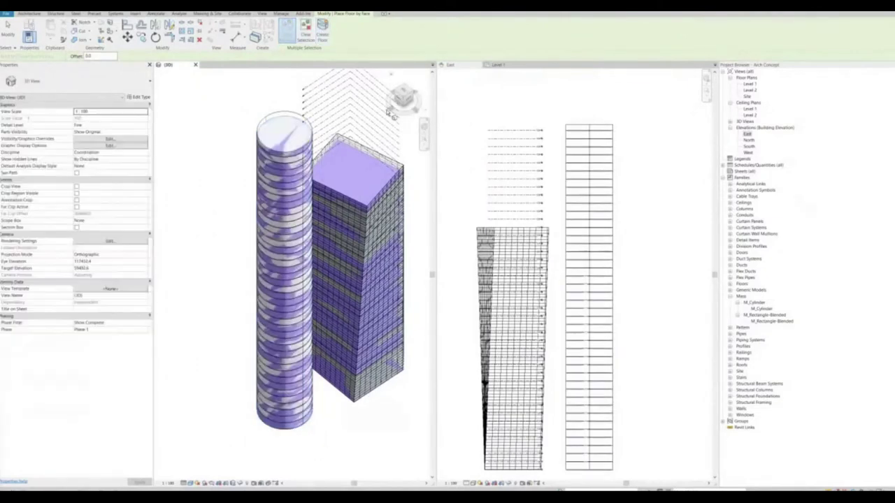
- Inspect the slab edges near the cylinder's base in the 3D view and select one of the lowest floors
scroll(306, 434, up, 6)
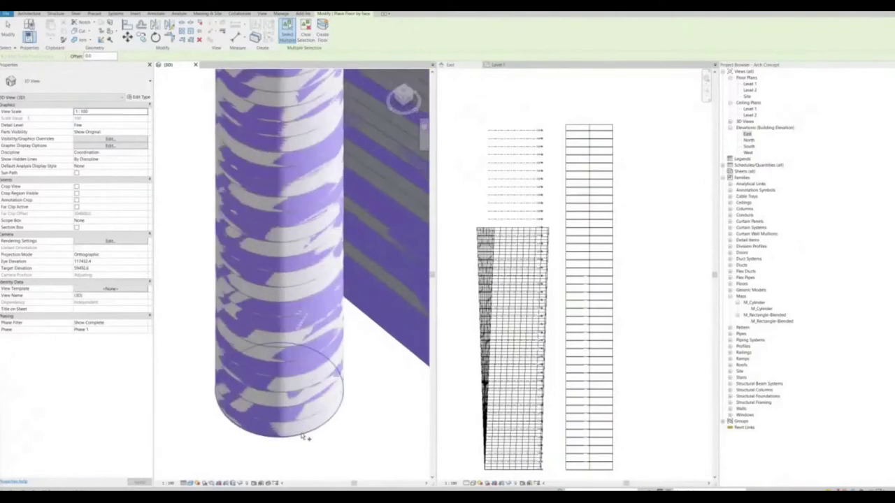
scroll(337, 344, up, 3)
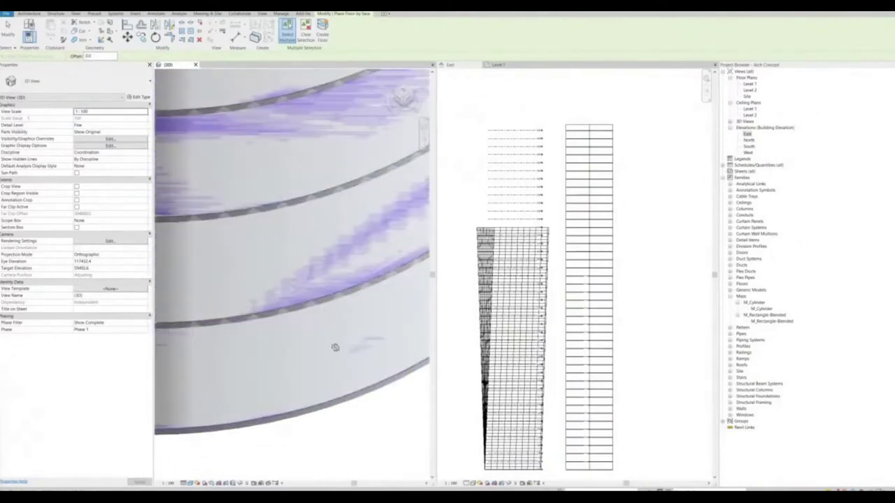
scroll(303, 325, up, 5)
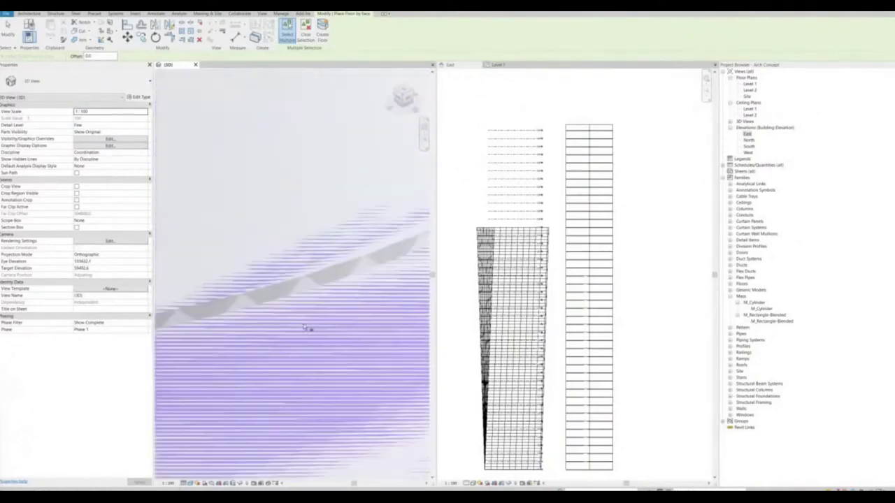
key(Escape)
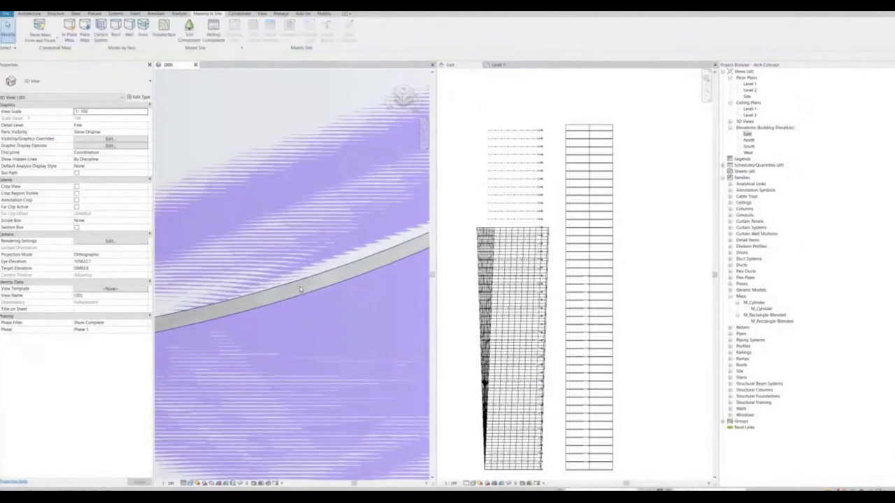
click(300, 289)
scroll(304, 307, down, 10)
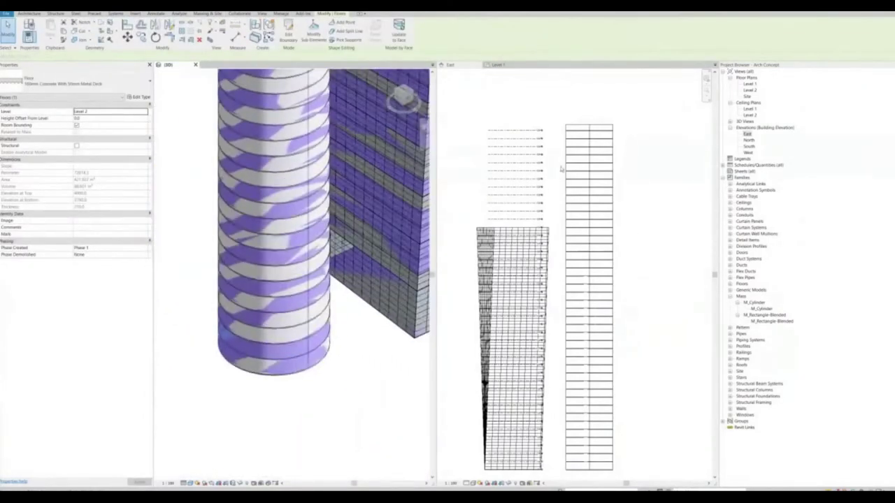
- Cut a building section horizontally through the centre of the cylinder in the Level 1 plan and open its view
double_click(751, 84)
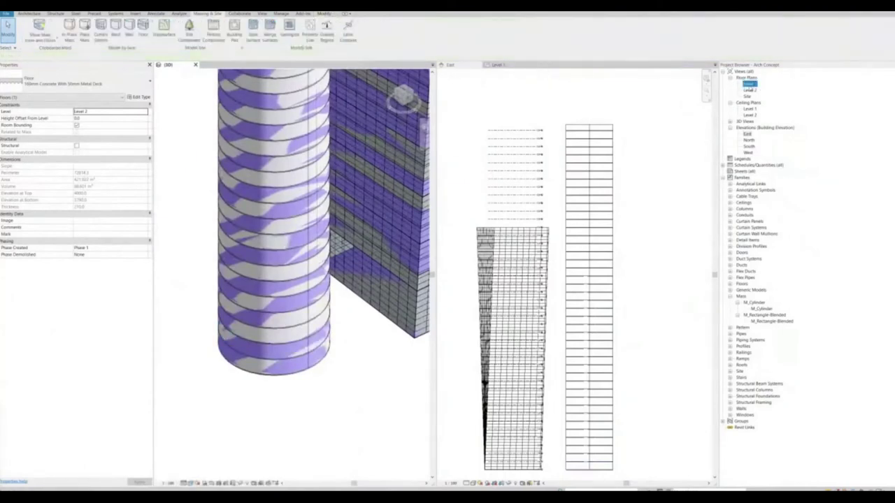
scroll(607, 263, up, 2)
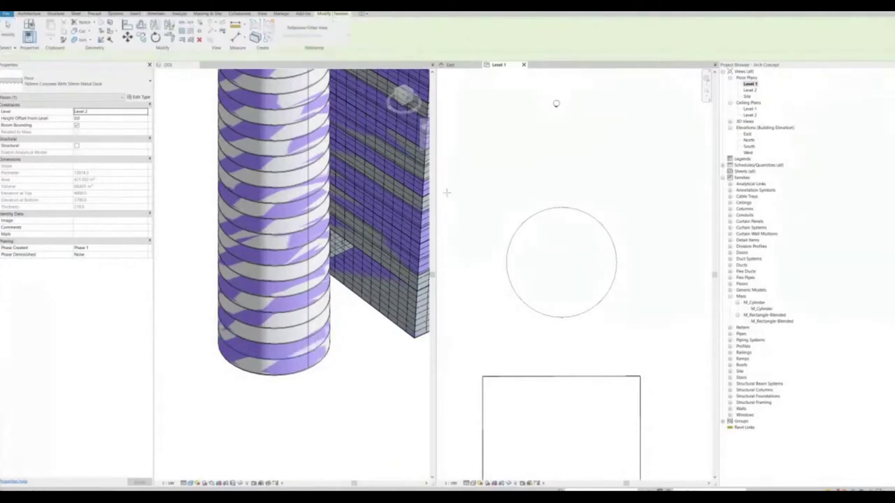
click(642, 259)
right_click(638, 256)
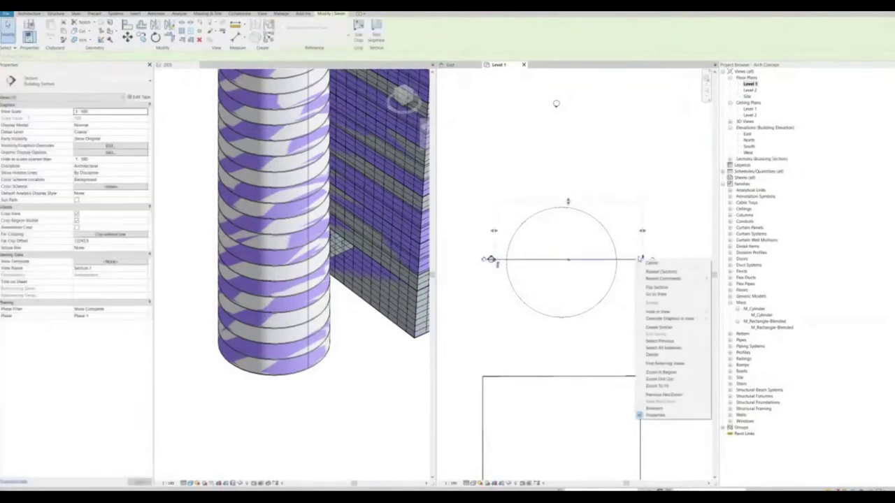
click(647, 292)
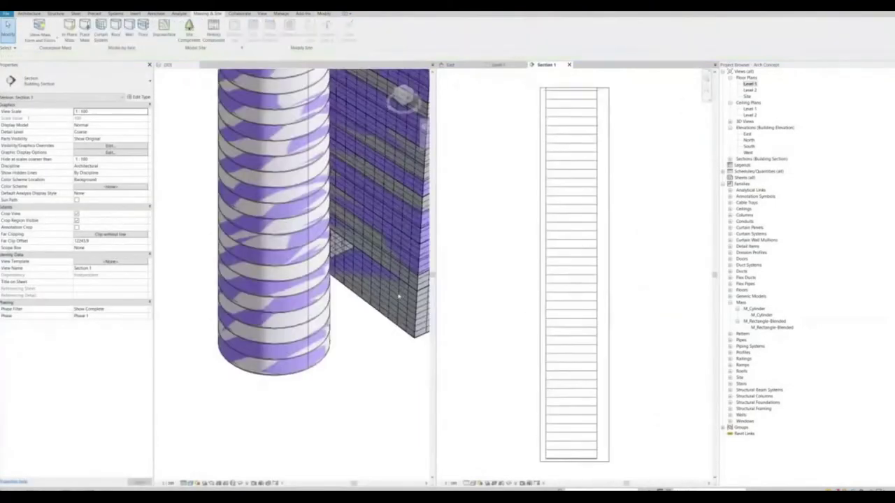
middle_drag(506, 326, 505, 346)
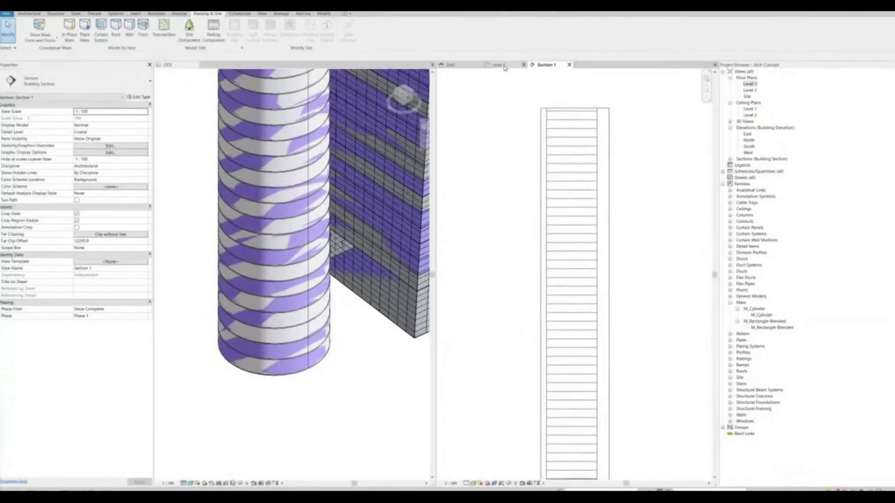
- Set the section view's detail level to Fine
scroll(571, 115, up, 5)
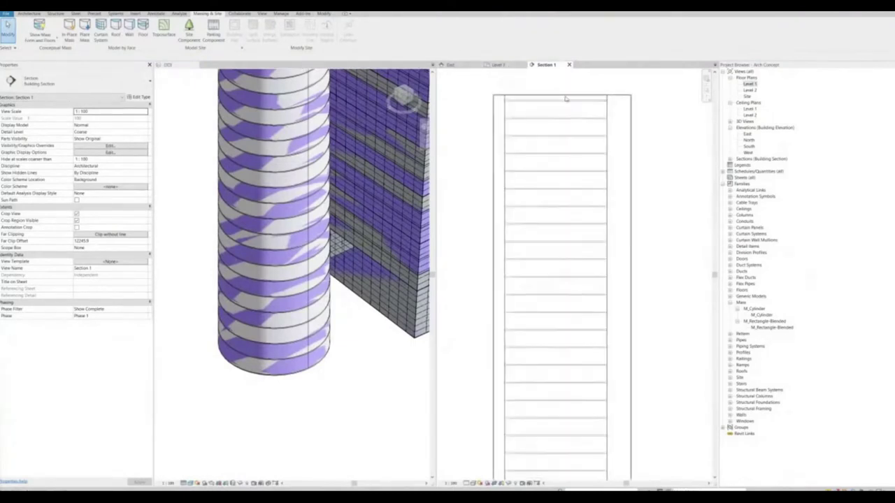
middle_drag(572, 115, 606, 184)
scroll(575, 297, up, 1)
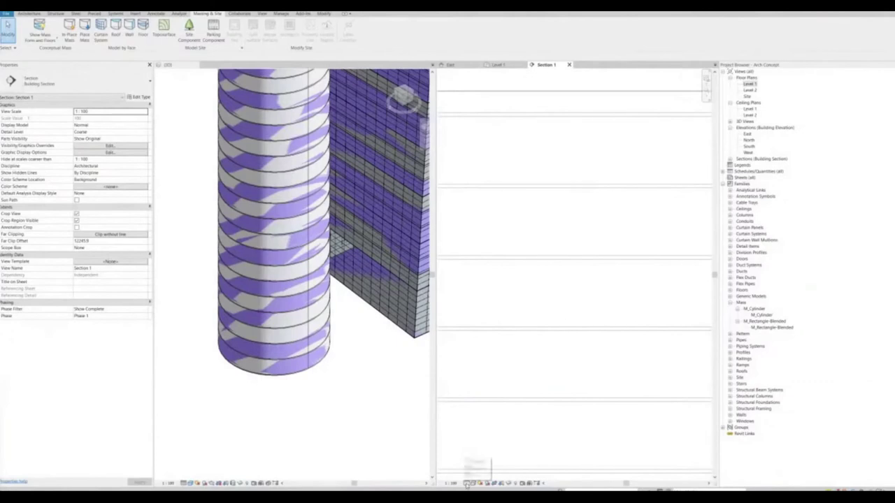
click(466, 483)
click(477, 475)
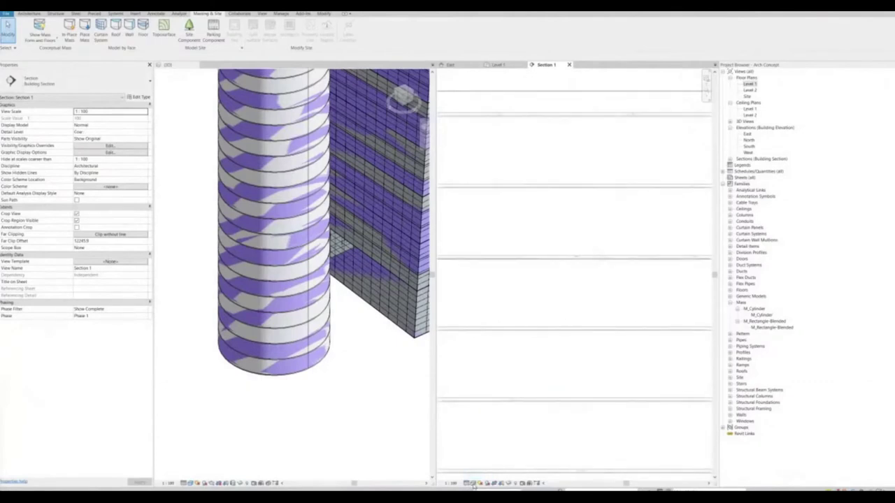
scroll(482, 228, up, 5)
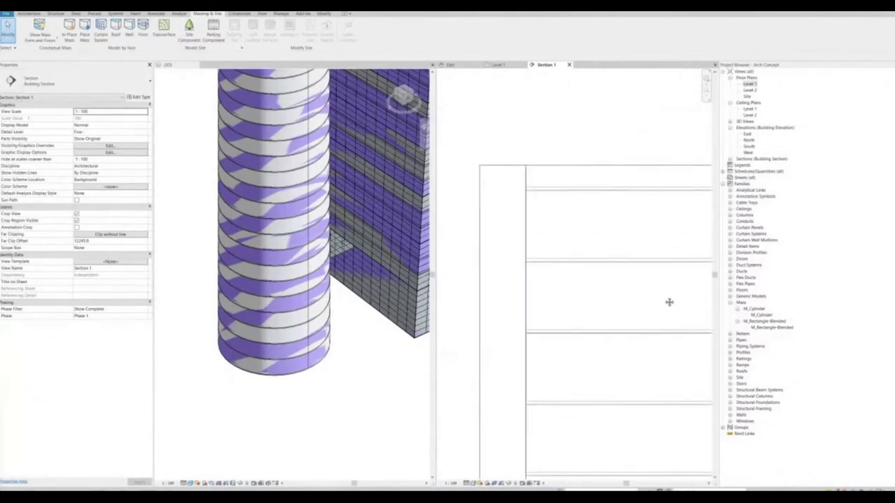
- Set the section view's visual style to Shaded and look closely at the metal deck slab
scroll(588, 242, down, 5)
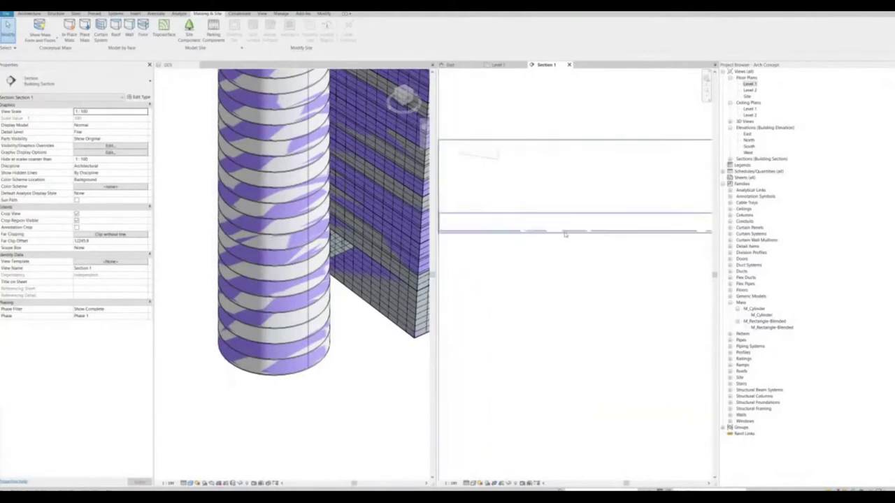
click(472, 483)
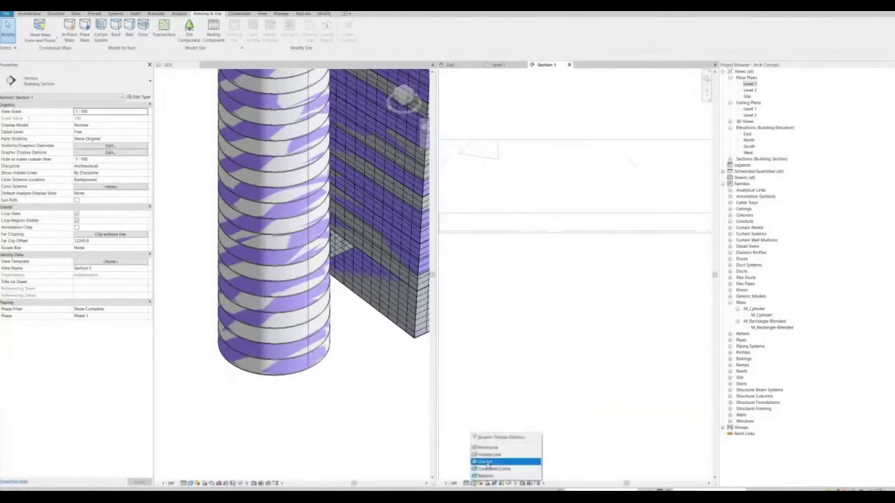
click(488, 465)
middle_drag(660, 284, 685, 285)
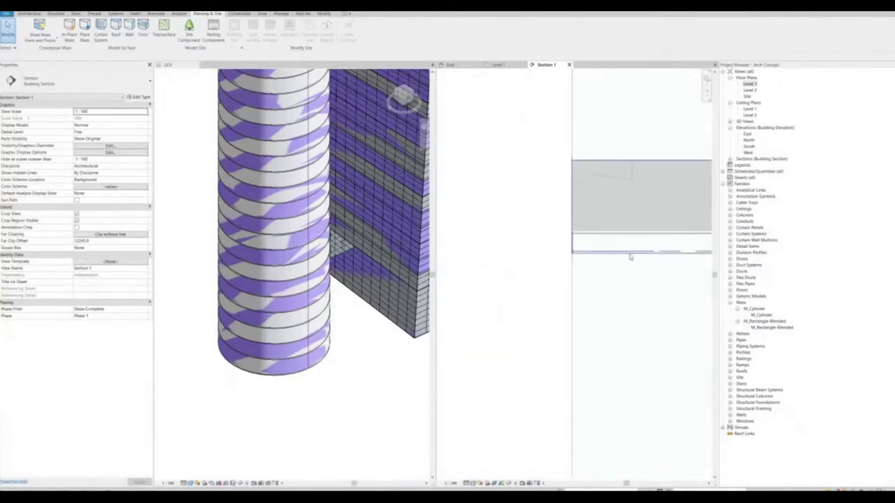
- Examine the stacked metal deck floors from the cylinder's top slab downward in the section view, and close that view
click(629, 253)
scroll(621, 248, down, 4)
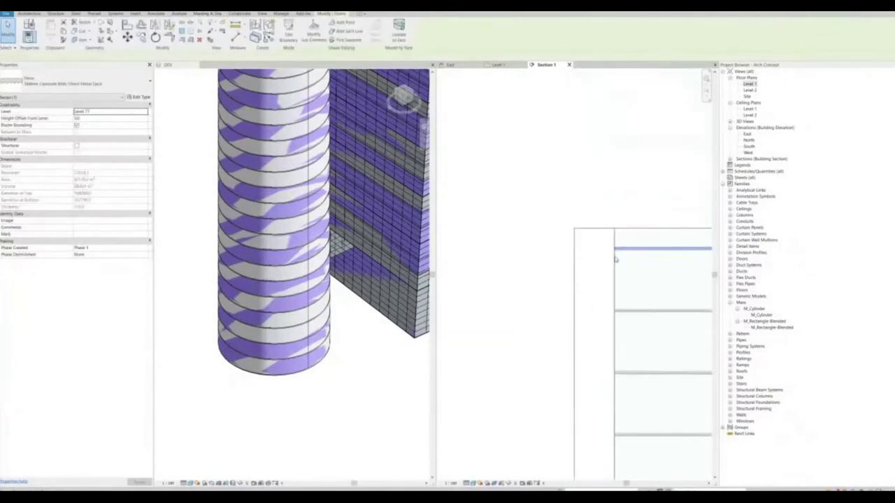
middle_drag(616, 259, 480, 236)
key(Escape)
scroll(540, 255, down, 3)
scroll(541, 254, down, 5)
middle_drag(619, 249, 631, 263)
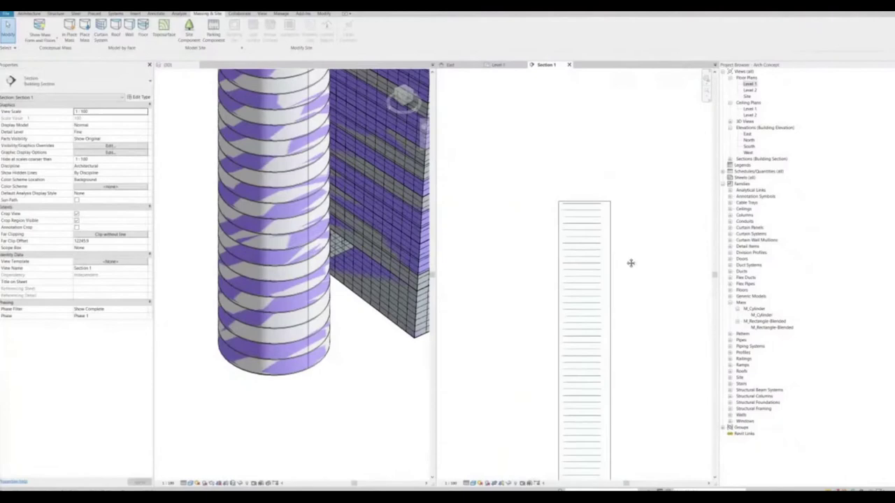
click(569, 64)
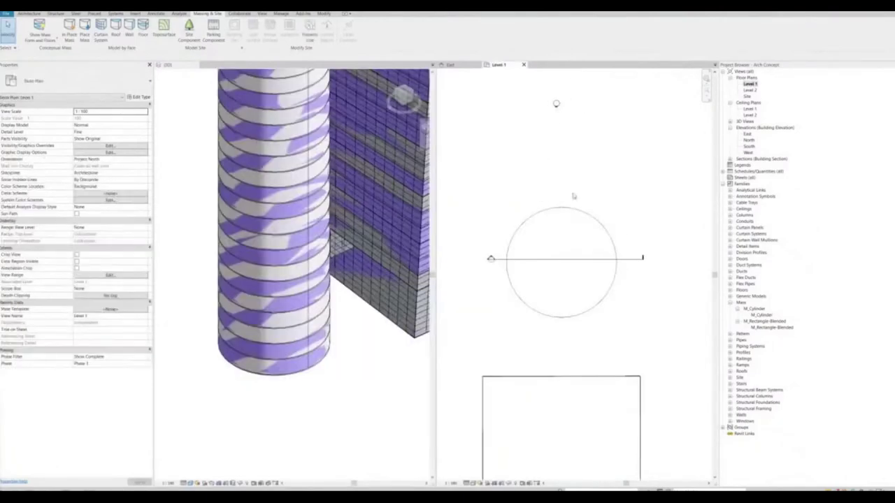
- Examine the cylinder's floors and the blended tower's curtain facade in the 3D view, from top to base
middle_drag(496, 251, 499, 230)
middle_drag(366, 373, 352, 404)
scroll(374, 428, down, 3)
scroll(370, 396, down, 1)
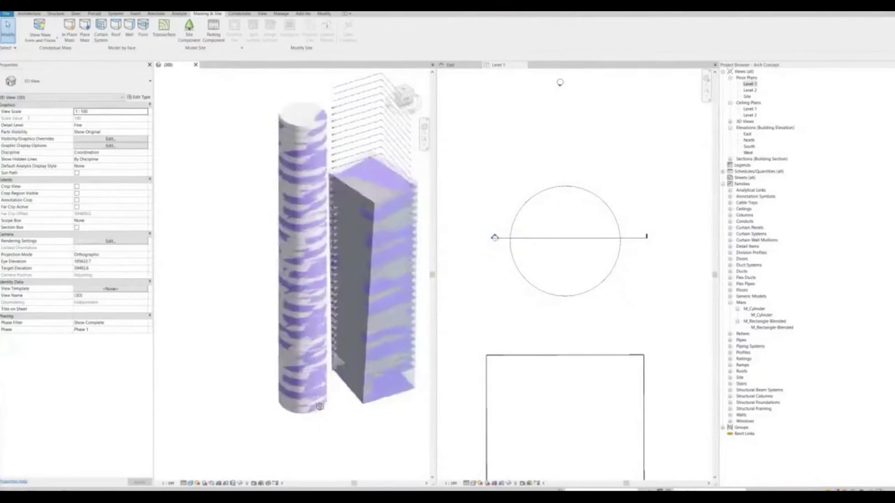
scroll(308, 123, up, 3)
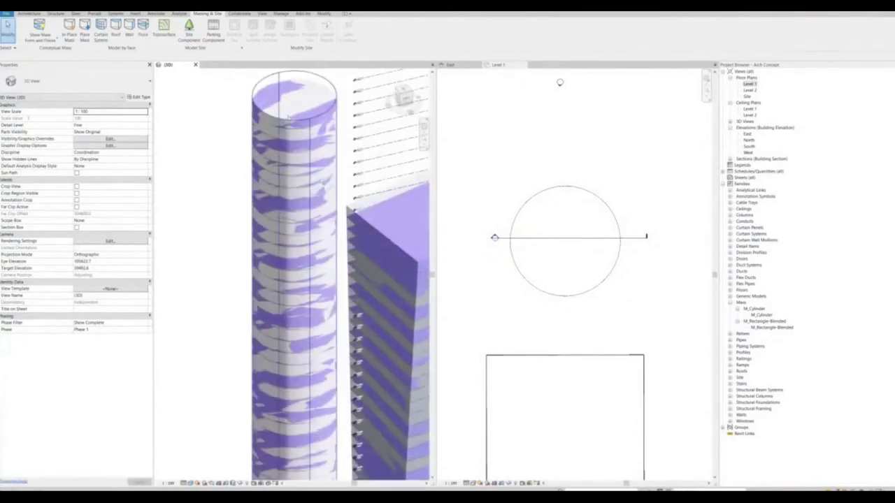
scroll(222, 163, down, 2)
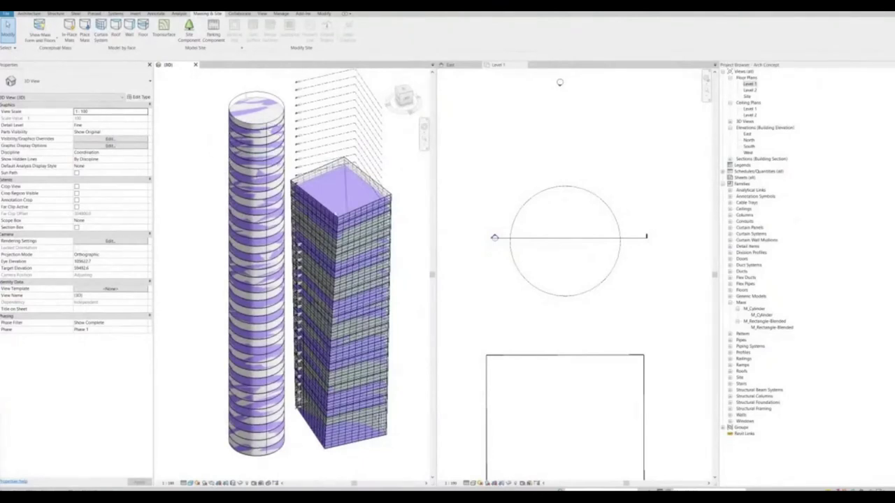
scroll(270, 123, up, 2)
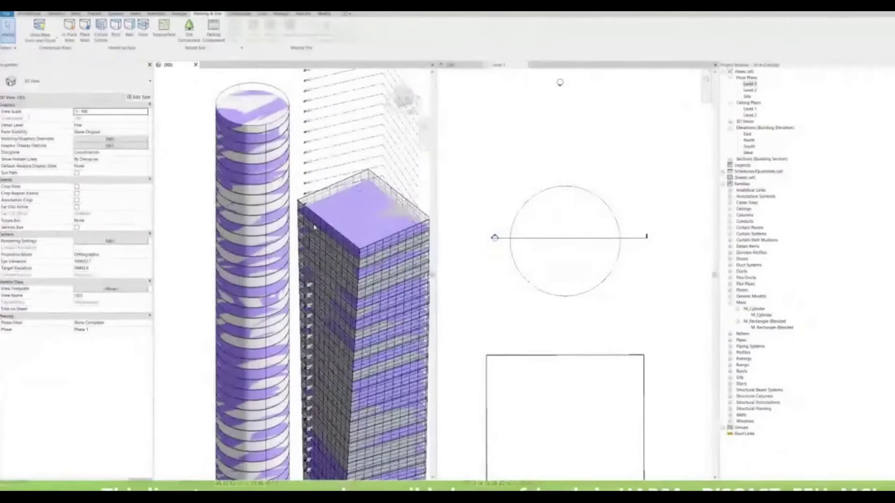
middle_drag(303, 248, 279, 200)
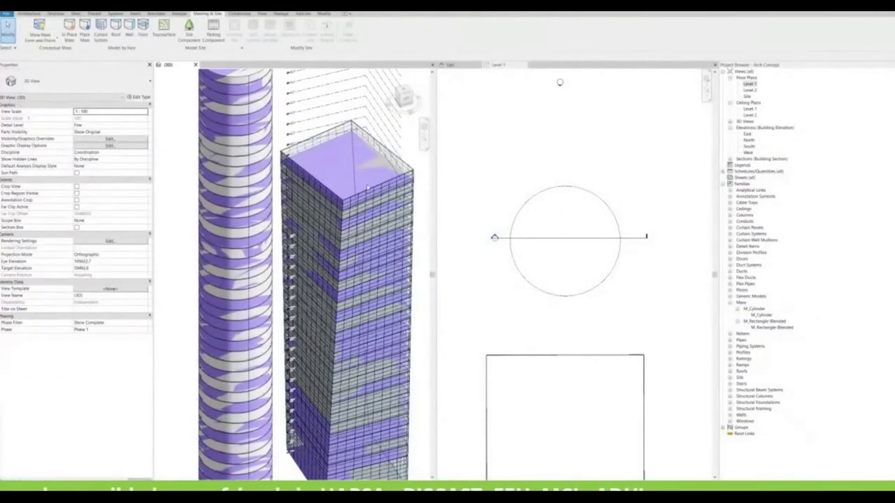
middle_drag(430, 241, 416, 202)
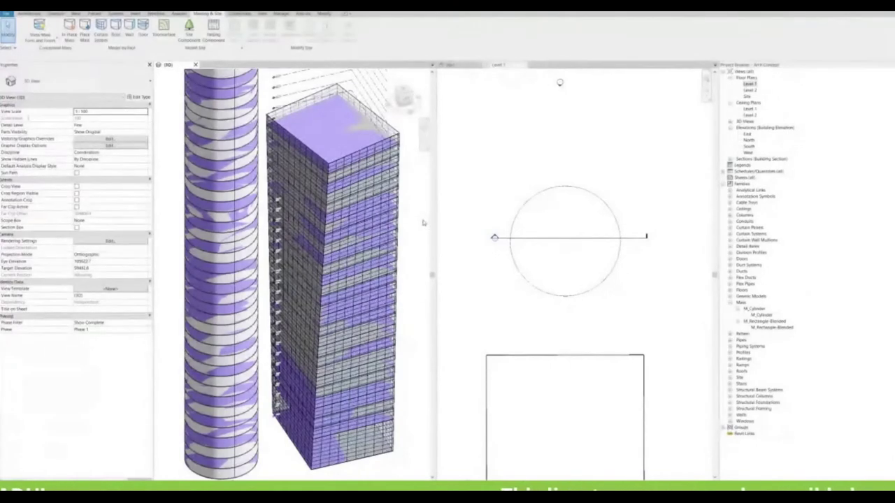
scroll(417, 225, down, 2)
scroll(416, 225, up, 3)
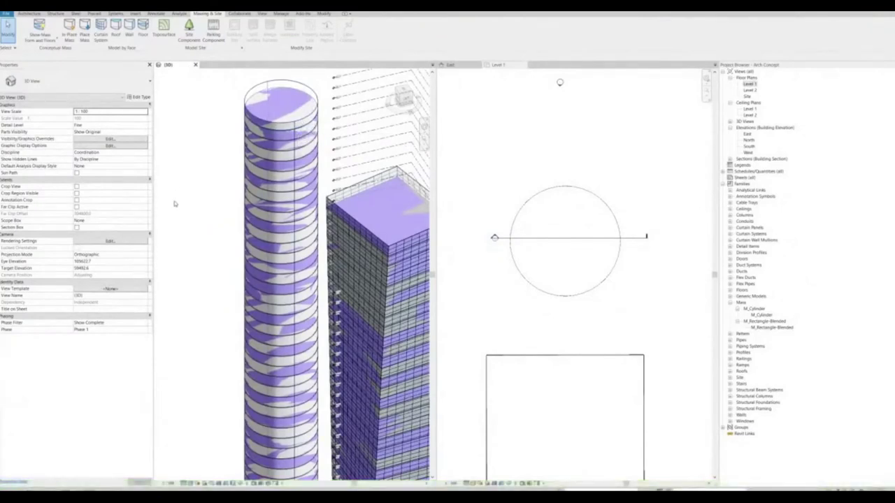
middle_drag(183, 195, 182, 189)
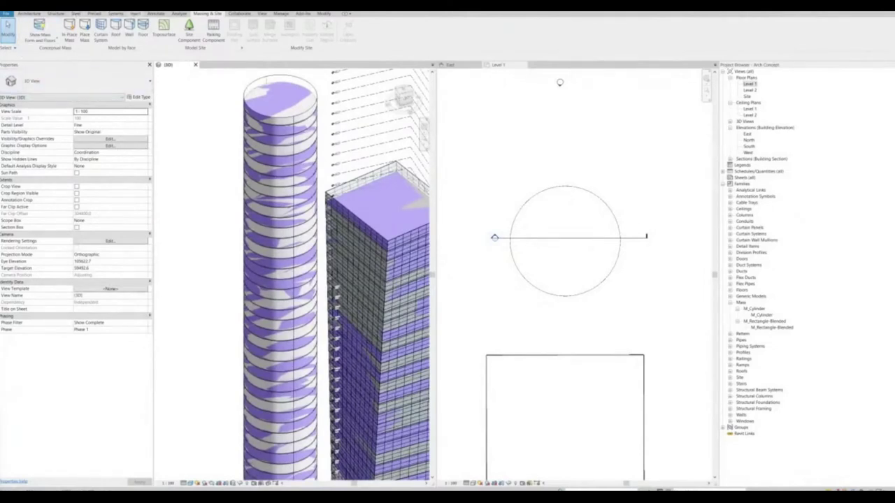
click(102, 37)
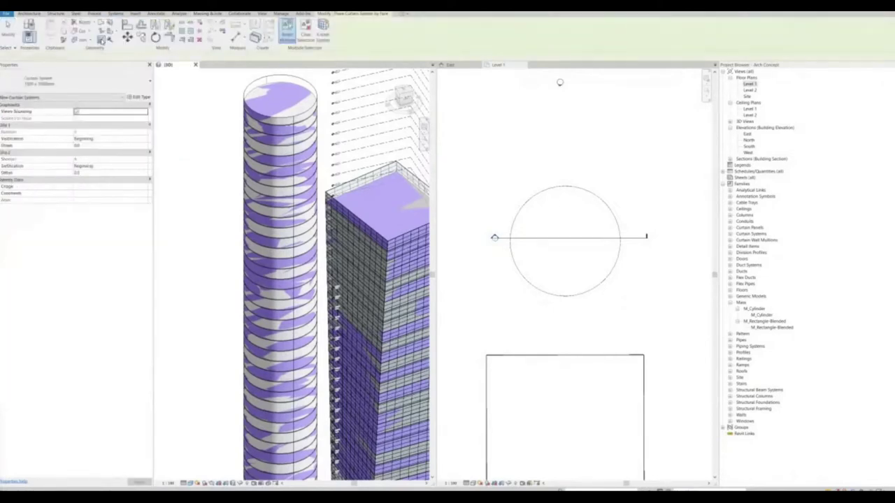
click(104, 84)
click(103, 84)
click(30, 14)
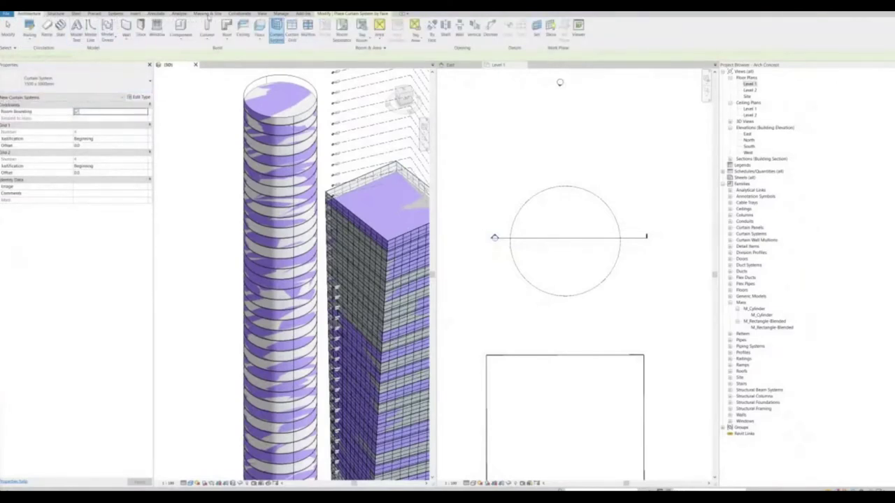
click(208, 13)
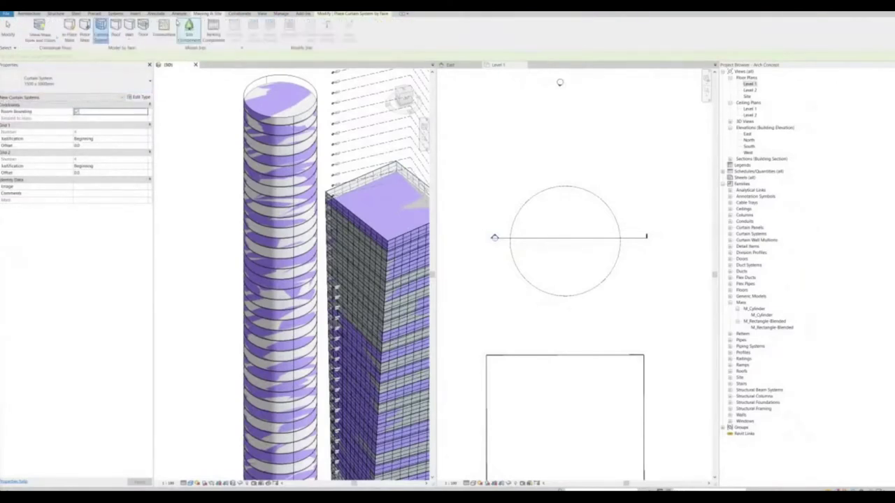
- Apply a Storefront curtain wall by face to both halves of the cylinder mass and inspect the glazed facade up close
click(129, 31)
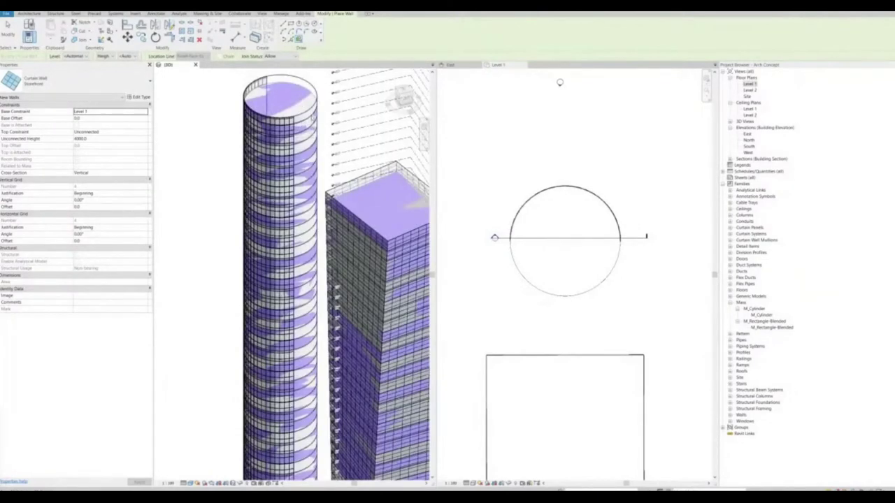
scroll(319, 108, up, 2)
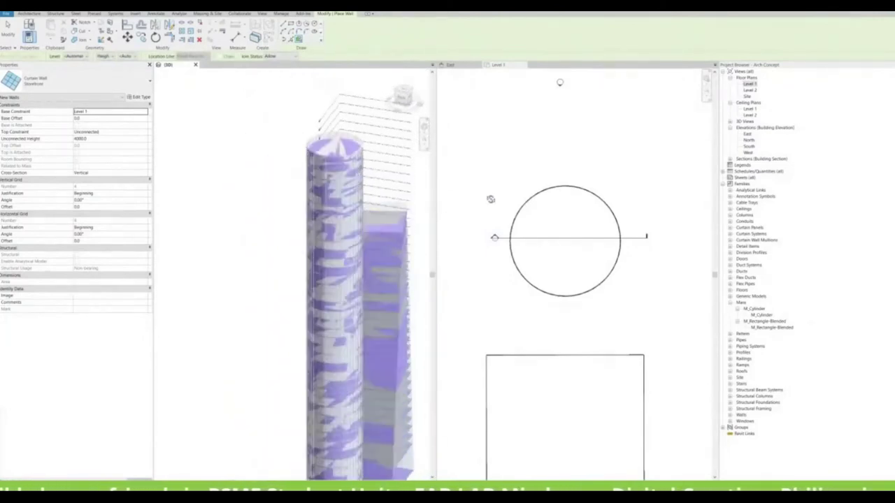
shift+middle_drag(491, 199, 527, 194)
middle_drag(294, 250, 203, 258)
scroll(265, 284, up, 3)
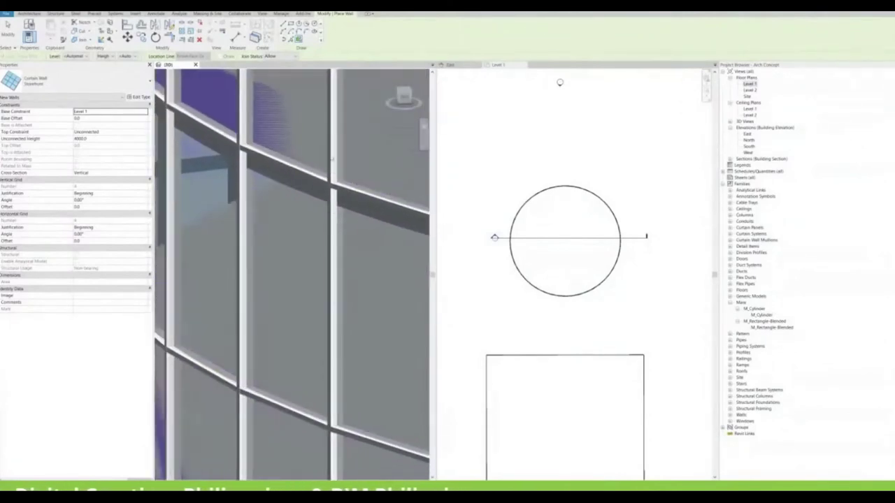
scroll(284, 203, down, 4)
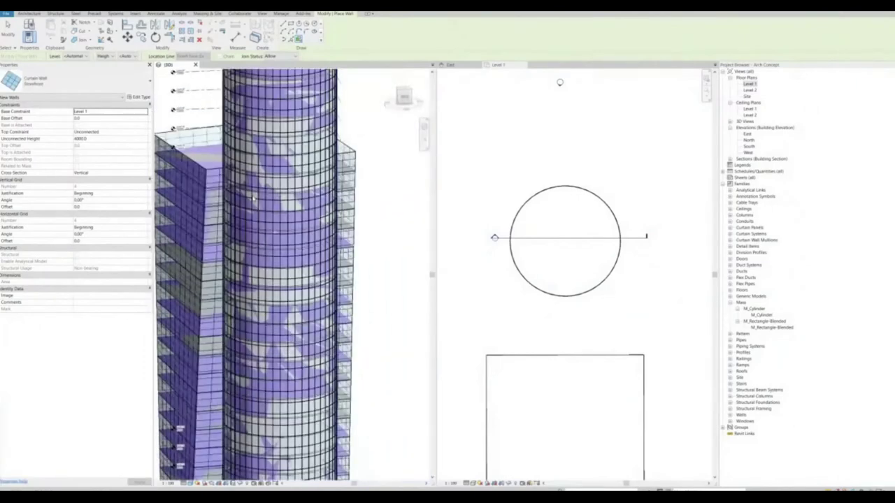
key(Escape)
key(Escape)
- Inspect the curtain wall around the cylinder's top edge and roof level from several angles
middle_drag(305, 150, 325, 361)
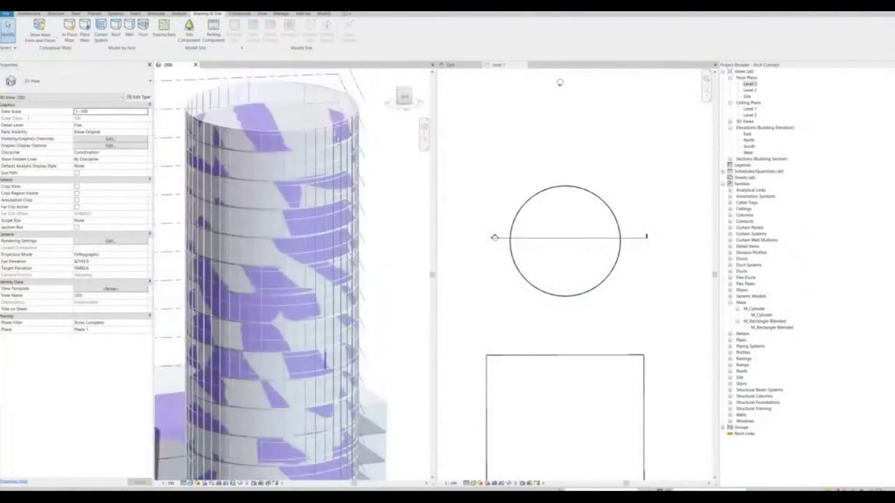
shift+middle_drag(364, 164, 344, 145)
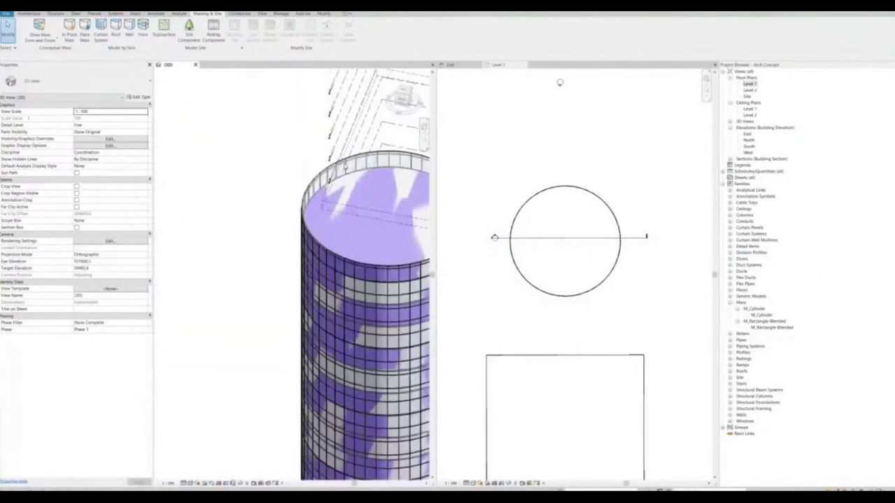
click(304, 155)
middle_drag(302, 156, 279, 144)
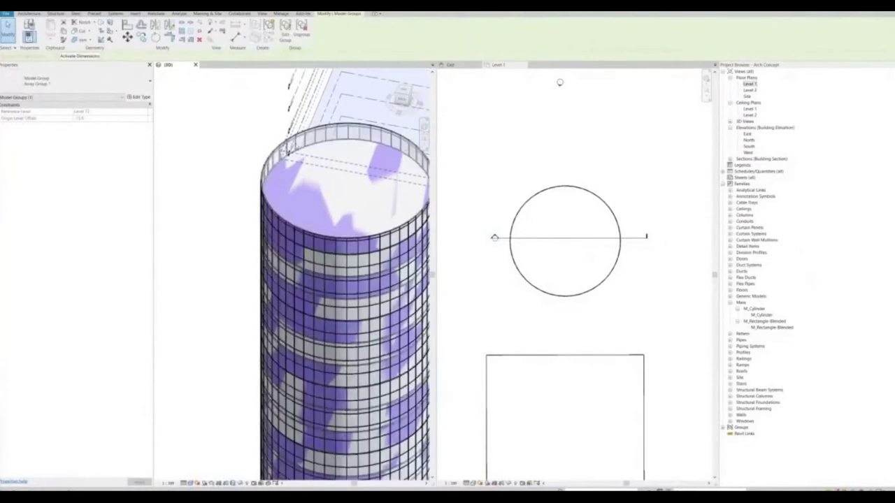
key(Escape)
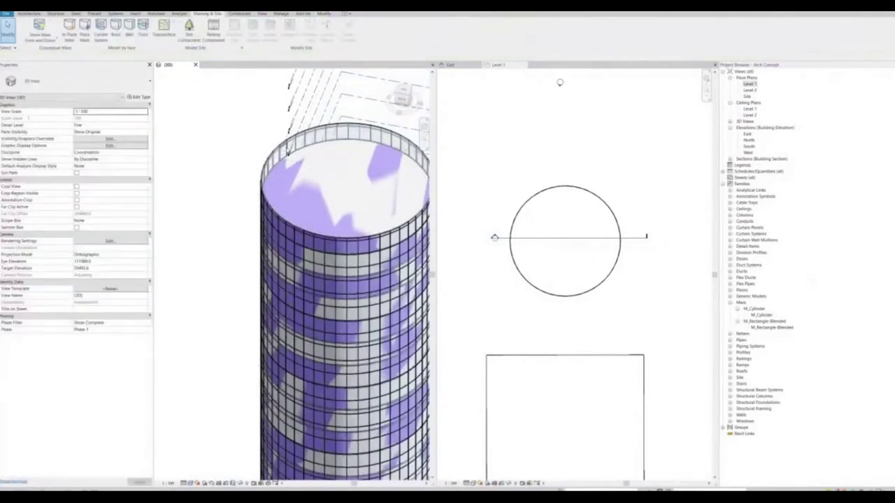
scroll(286, 150, up, 2)
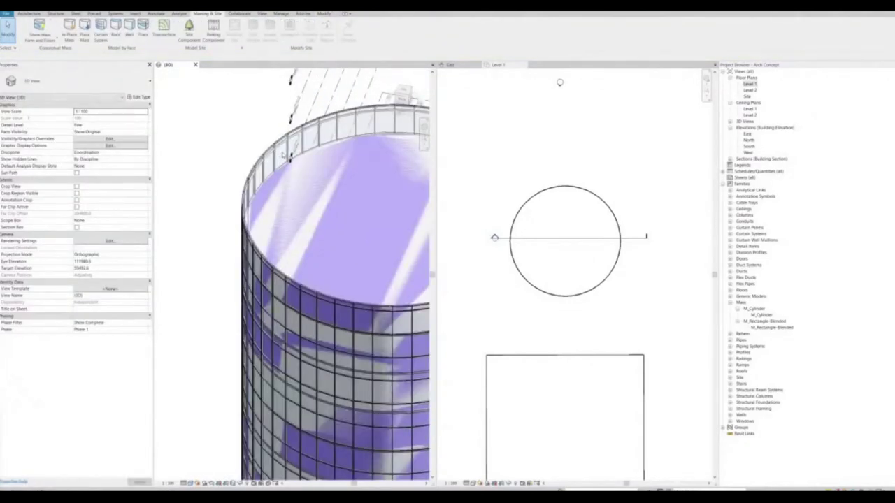
click(287, 155)
shift+middle_drag(287, 155, 158, 170)
click(378, 118)
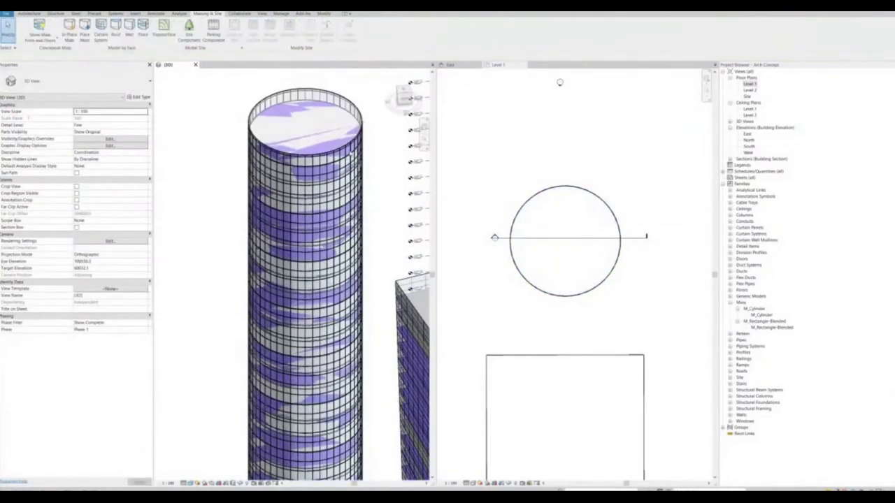
- Set the cylinder's Storefront curtain wall type to a vertical grid spacing of 2000 and a horizontal grid spacing of 3200
scroll(347, 155, up, 3)
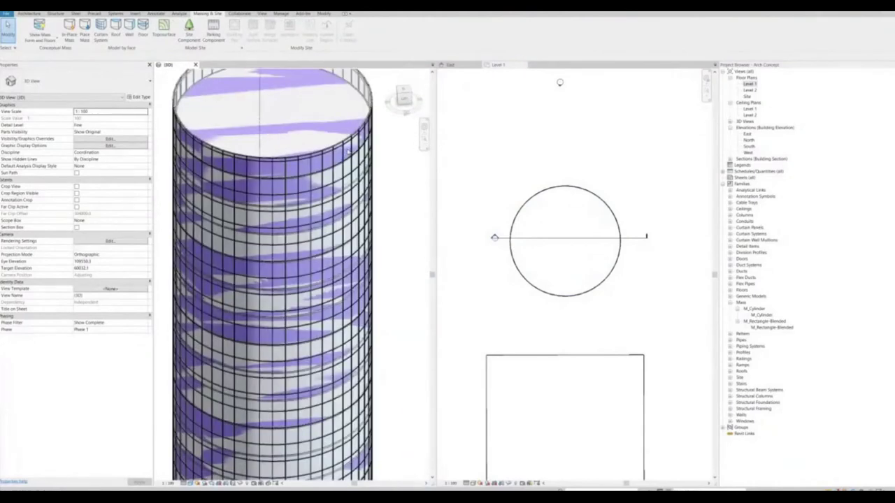
click(347, 152)
scroll(370, 128, down, 2)
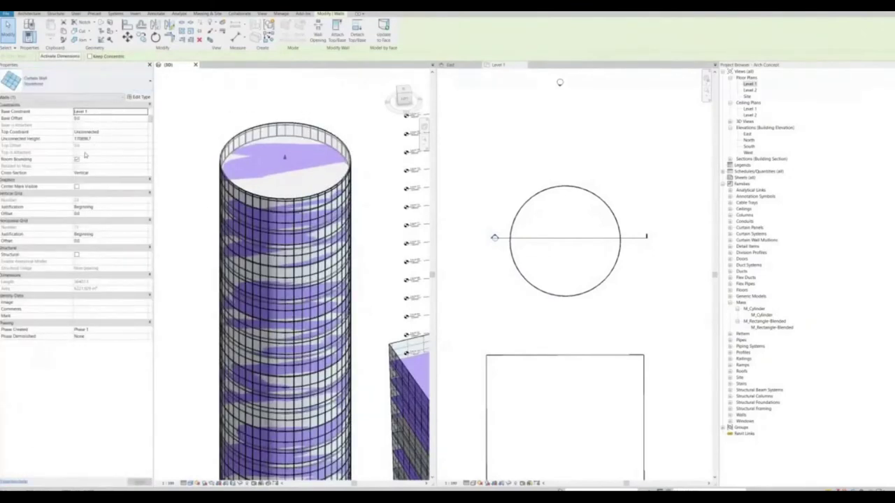
click(140, 97)
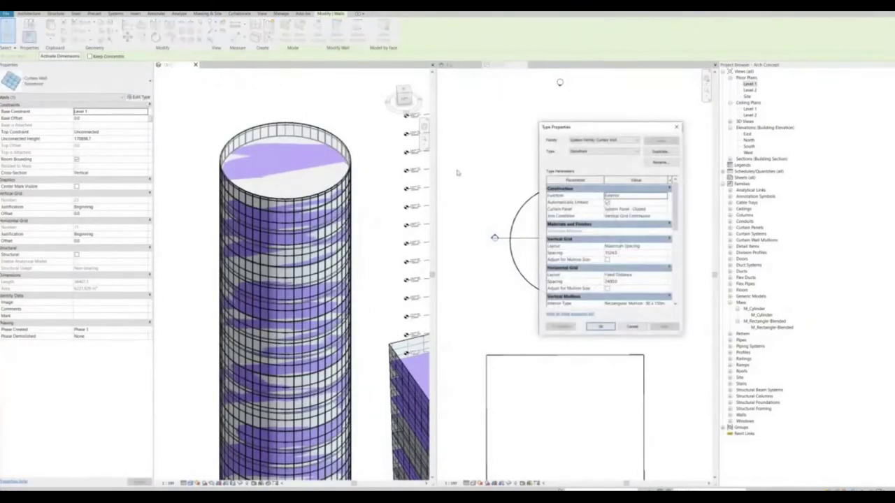
drag(628, 123, 613, 107)
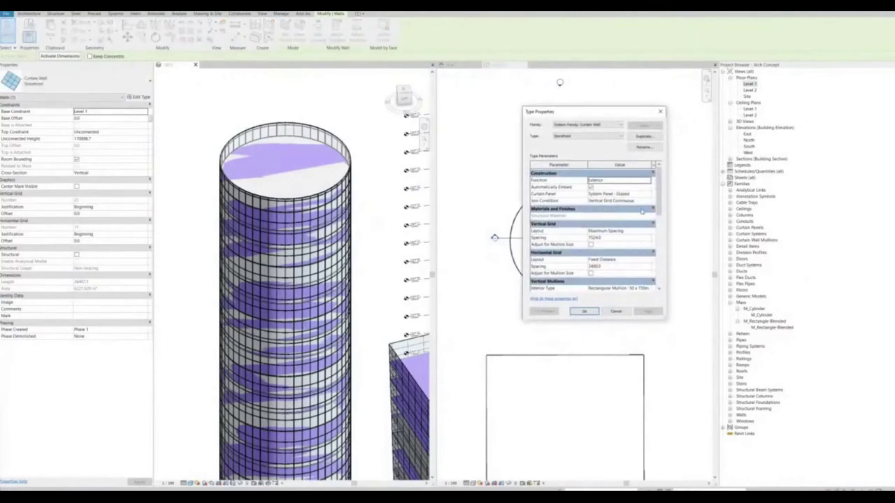
drag(660, 186, 660, 202)
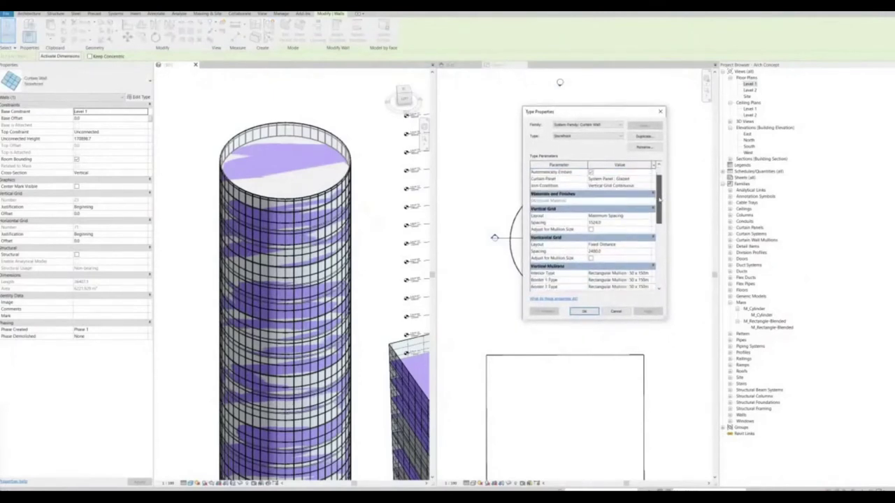
click(610, 223)
text(2000)
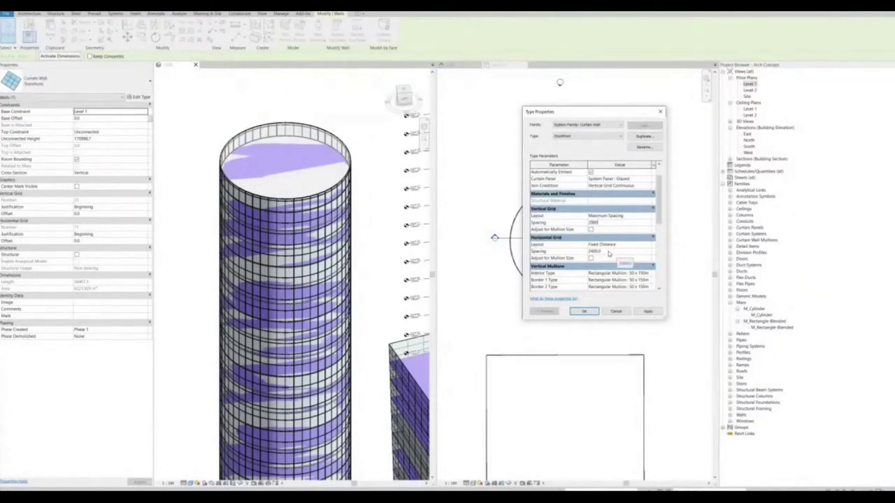
click(609, 253)
text(3200)
drag(659, 220, 658, 283)
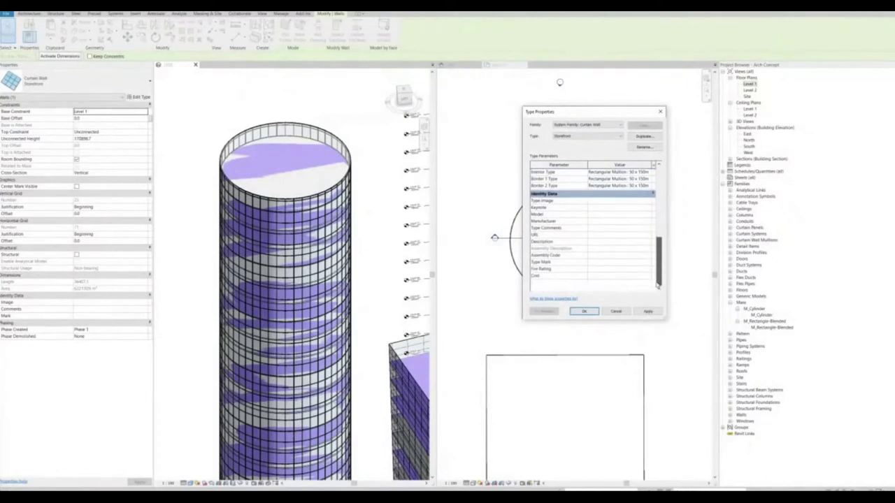
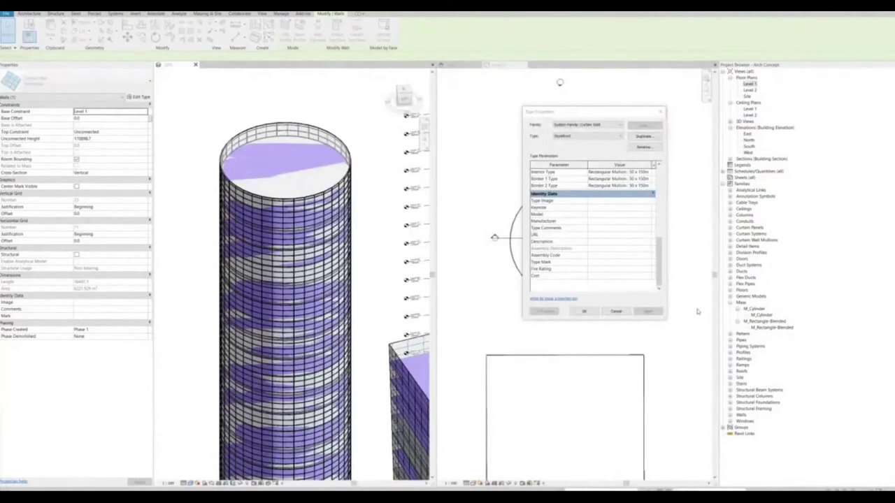
- Apply the Storefront type changes and inspect the regridded curtain wall around the top of the cylinder
click(588, 313)
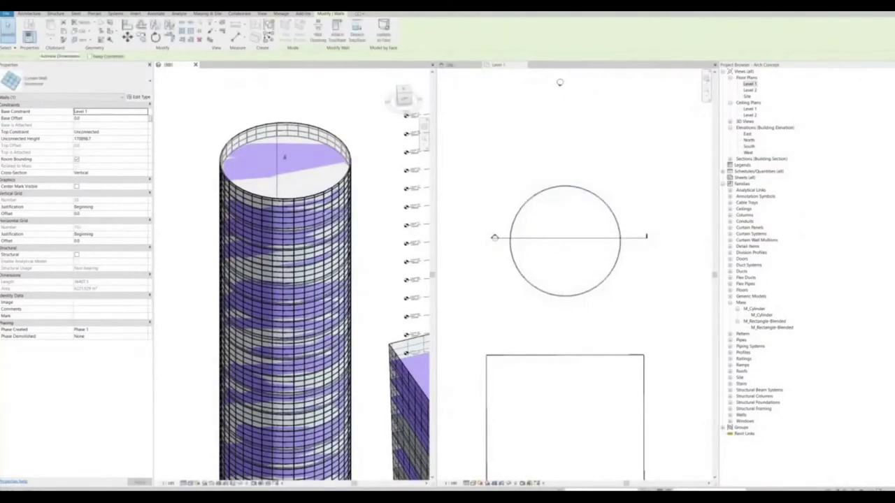
scroll(284, 157, up, 5)
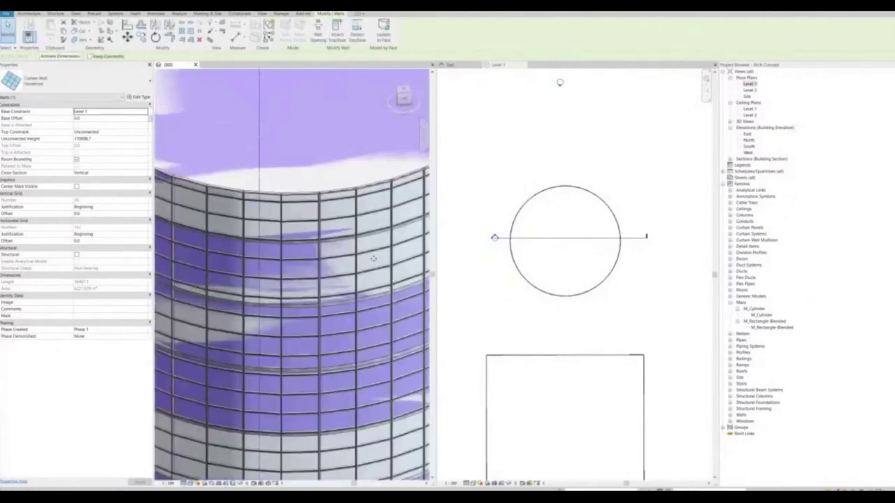
scroll(373, 259, down, 5)
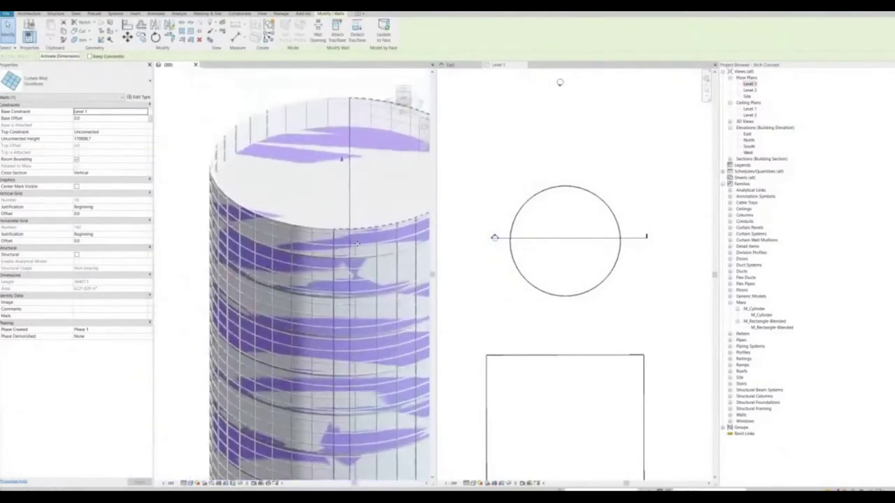
scroll(358, 243, up, 4)
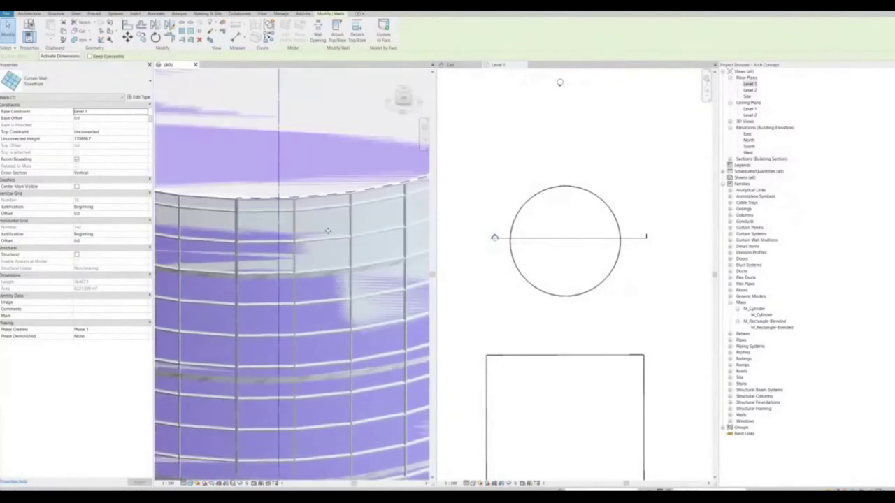
scroll(327, 231, down, 6)
mouse_move(334, 284)
shift+middle_down()
mouse_move(328, 245)
mouse_move(368, 248)
mouse_move(388, 283)
mouse_move(393, 329)
shift+middle_up()
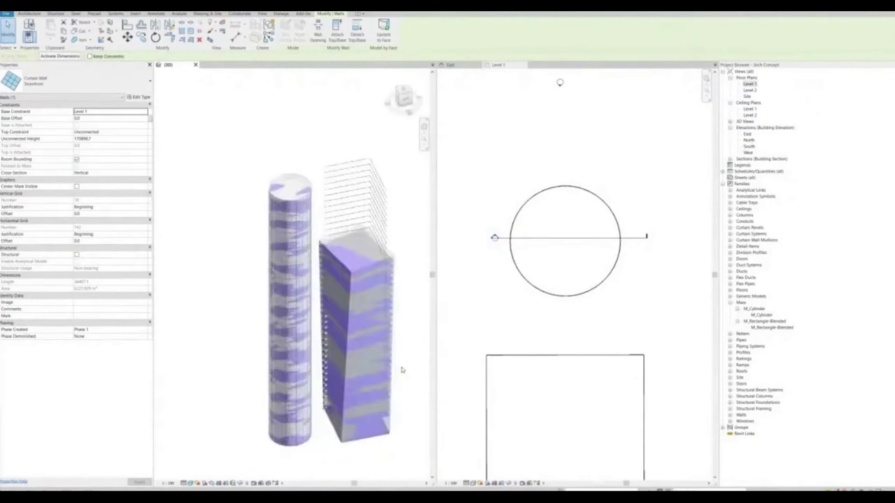
- Examine the blended tower's curtain facade up close, checking the vertical grid lines near the roof edge for mullions
scroll(402, 364, up, 3)
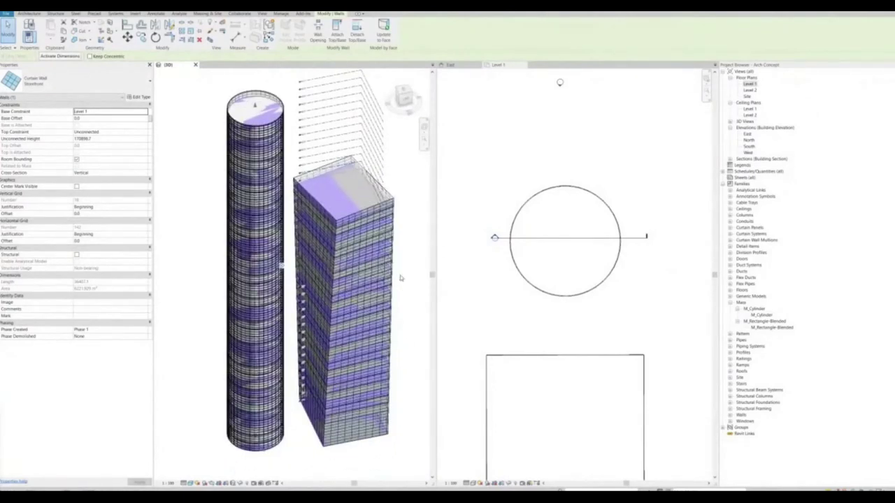
scroll(400, 258, up, 5)
scroll(326, 147, up, 5)
scroll(326, 163, down, 3)
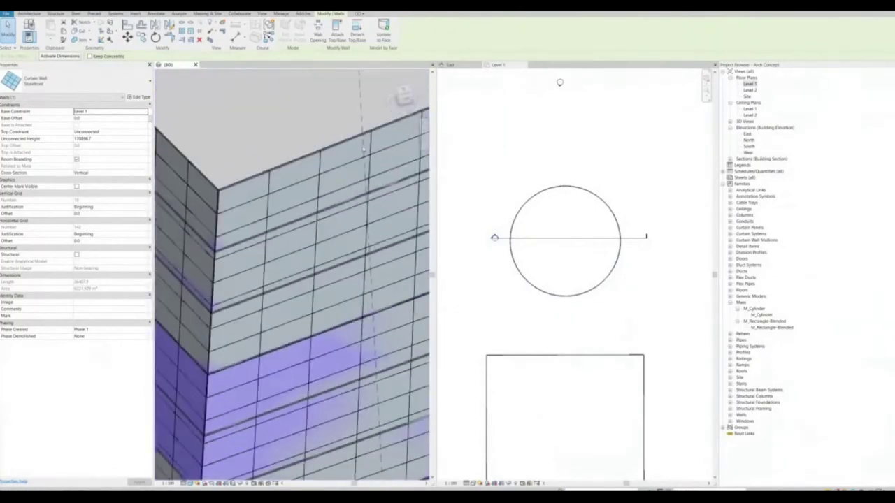
scroll(327, 170, up, 5)
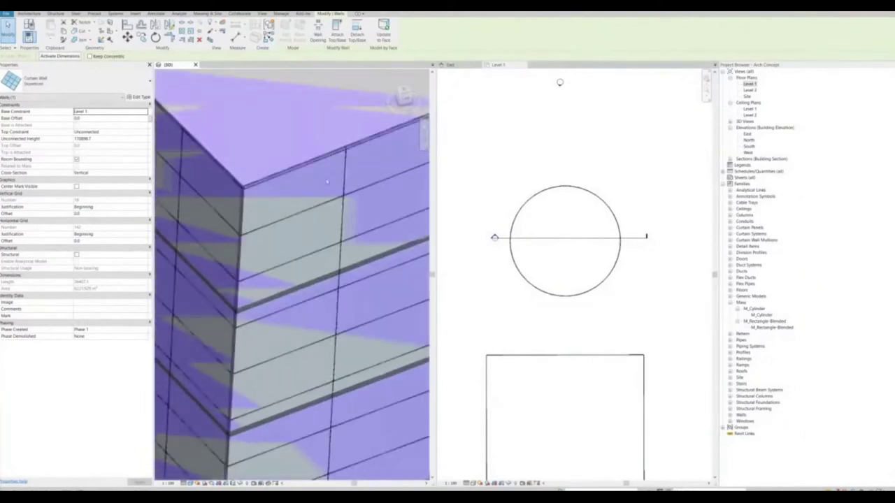
scroll(340, 201, up, 3)
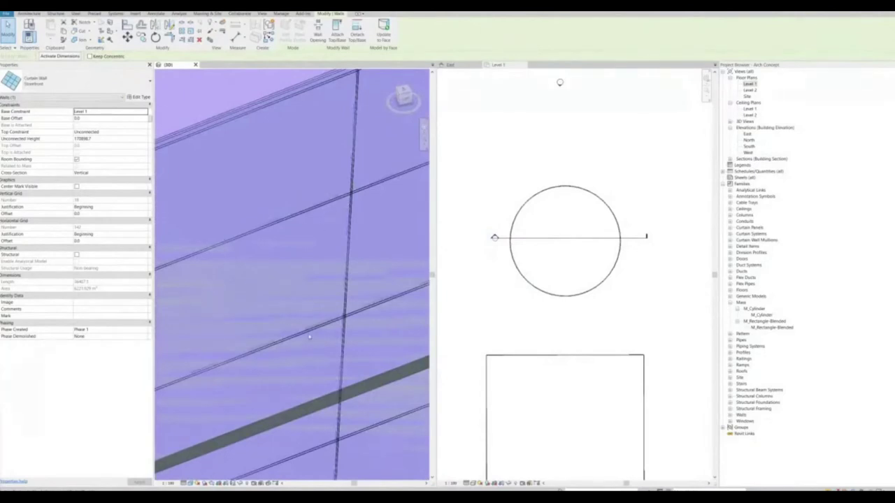
middle_drag(351, 163, 319, 187)
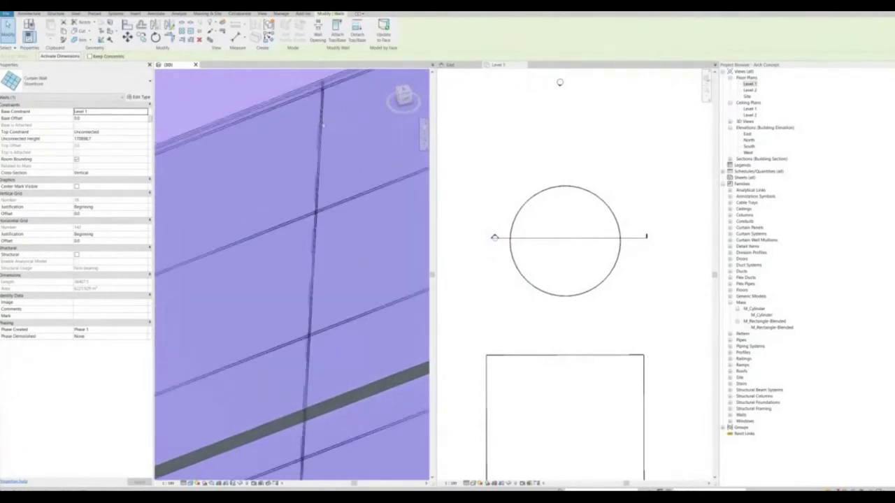
- Place 50 x 150mm rectangular mullions along the vertical grid lines of the blended tower's first facade, working from its roof edge
click(29, 13)
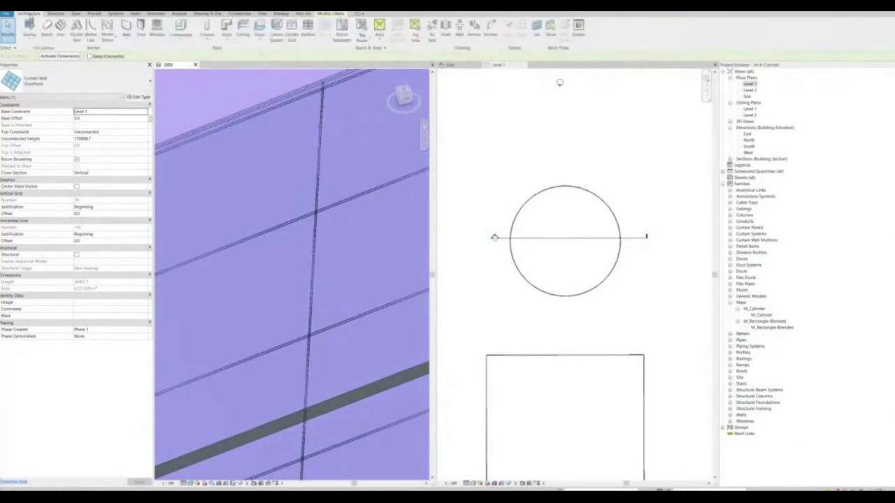
click(308, 32)
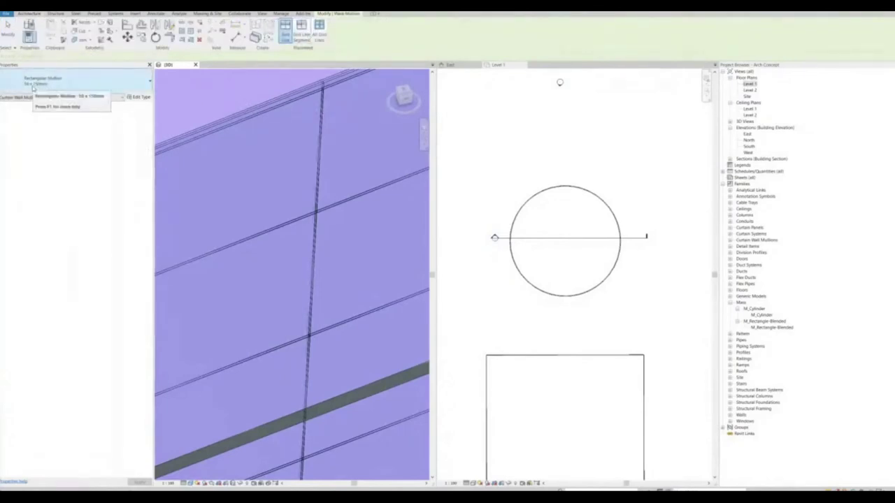
click(332, 121)
scroll(333, 123, down, 2)
middle_drag(334, 127, 222, 149)
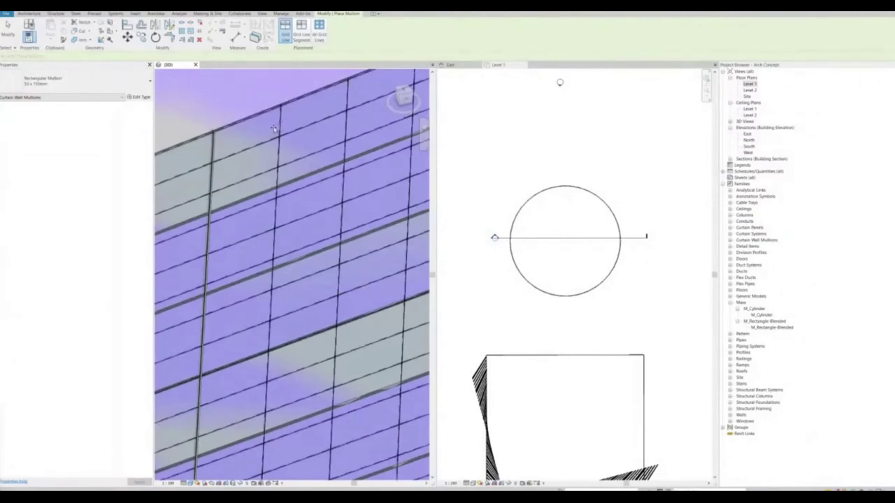
scroll(273, 128, up, 2)
middle_drag(197, 148, 344, 116)
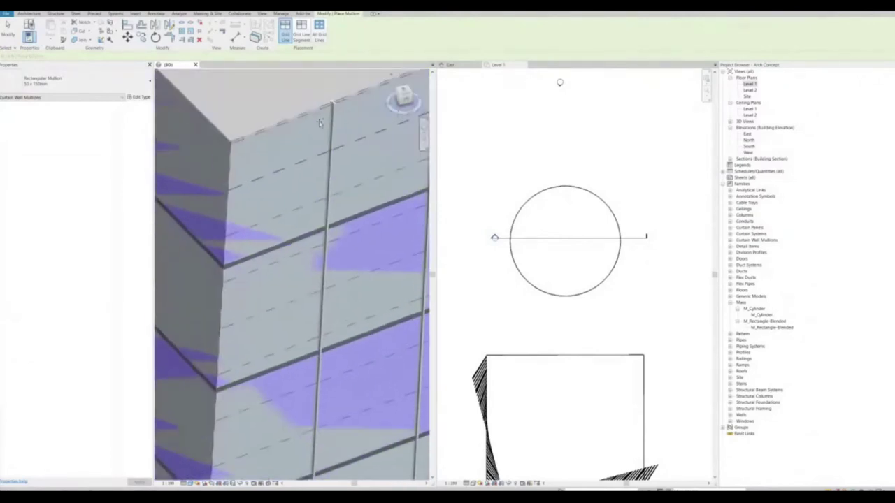
scroll(283, 142, down, 1)
click(263, 171)
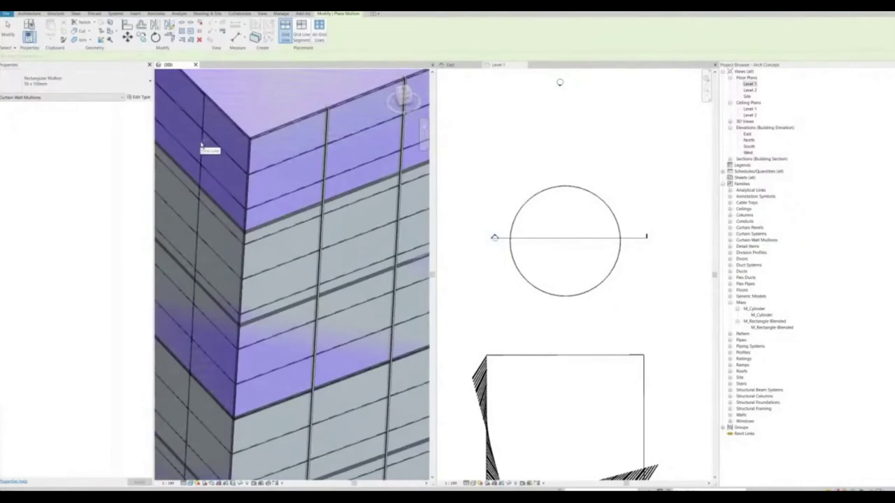
- Add the same rectangular mullions to the vertical grid lines of the blended tower's adjoining shaded facade
middle_drag(223, 154, 338, 164)
click(337, 164)
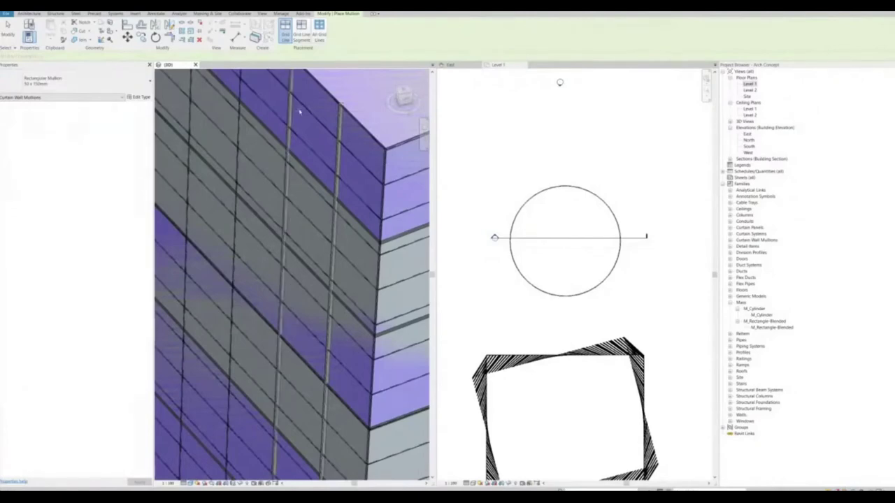
scroll(297, 112, down, 5)
scroll(301, 131, down, 2)
middle_drag(366, 166, 297, 136)
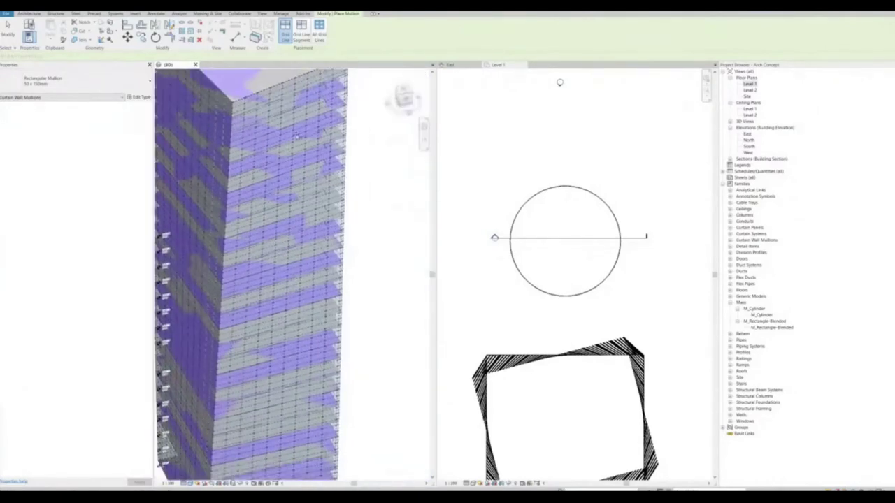
- Place 50 x 150mm rectangular mullions on the vertical grid lines of the blended tower's third facade
mouse_move(302, 175)
middle_down()
mouse_move(287, 183)
mouse_move(307, 193)
mouse_move(326, 185)
mouse_move(308, 176)
middle_up()
scroll(339, 178, up, 5)
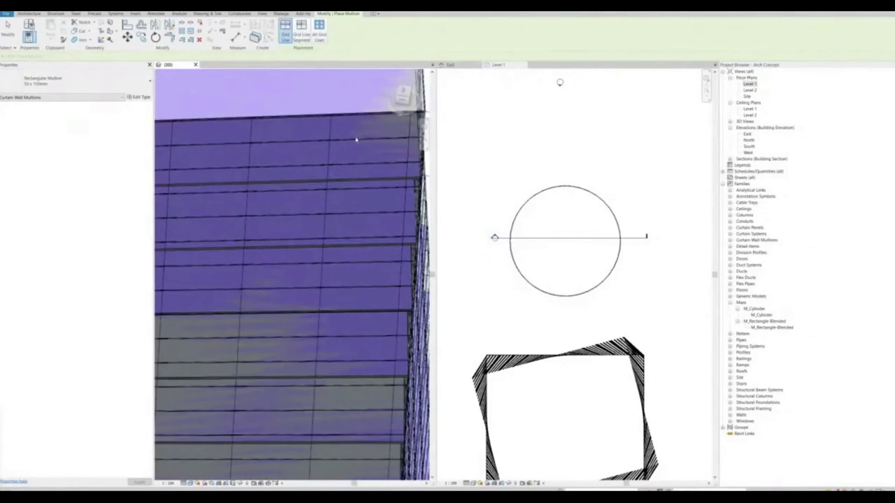
middle_drag(356, 140, 266, 182)
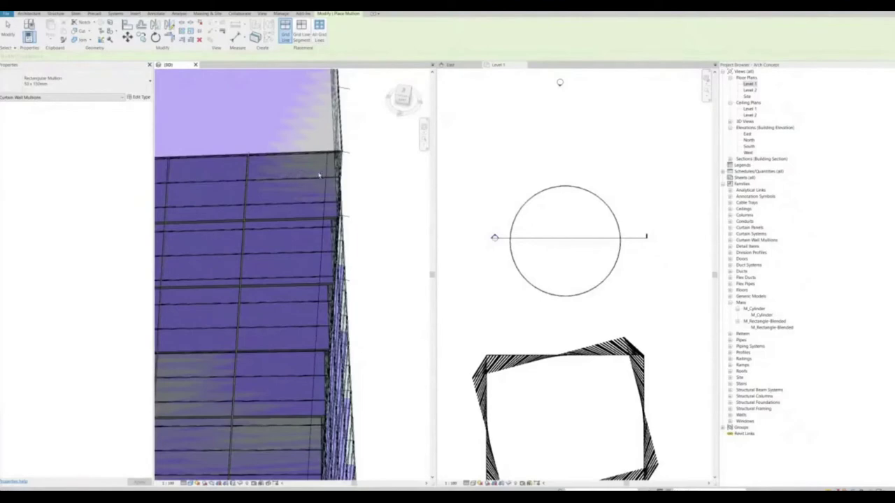
scroll(310, 243, down, 3)
middle_drag(319, 235, 418, 202)
- Fill the vertical grid lines of the blended tower's remaining facade with 50 x 150mm rectangular mullions and end mullion placement
shift+middle_drag(362, 242, 308, 238)
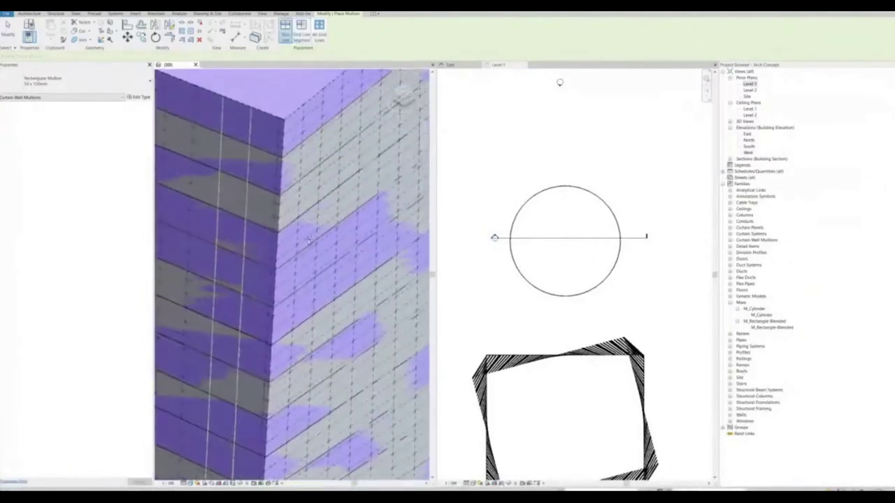
scroll(301, 119, up, 2)
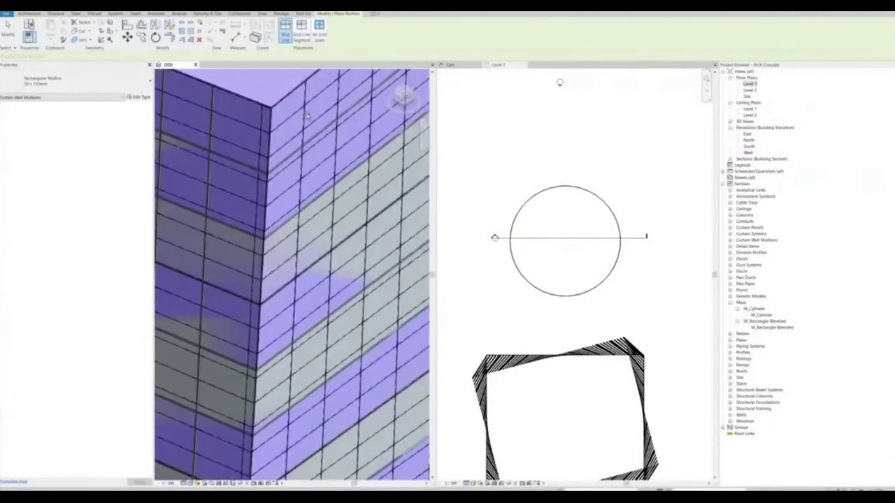
click(339, 91)
middle_drag(359, 142, 332, 234)
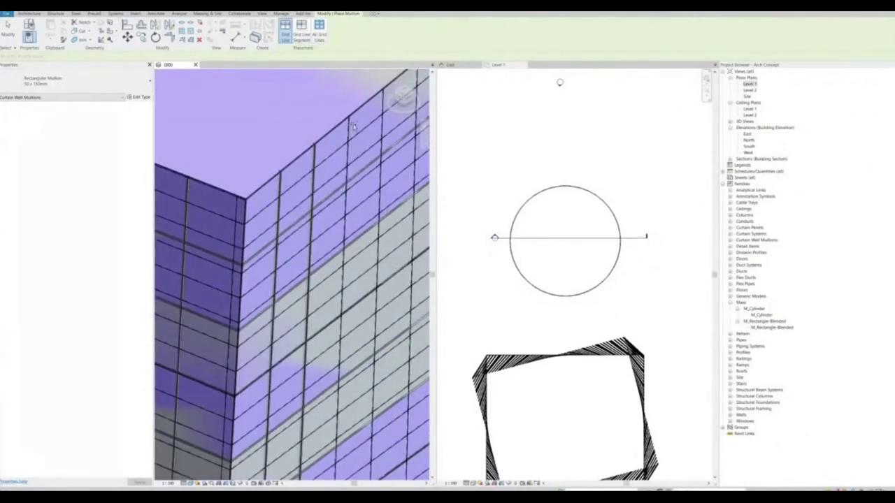
shift+middle_drag(356, 208, 344, 203)
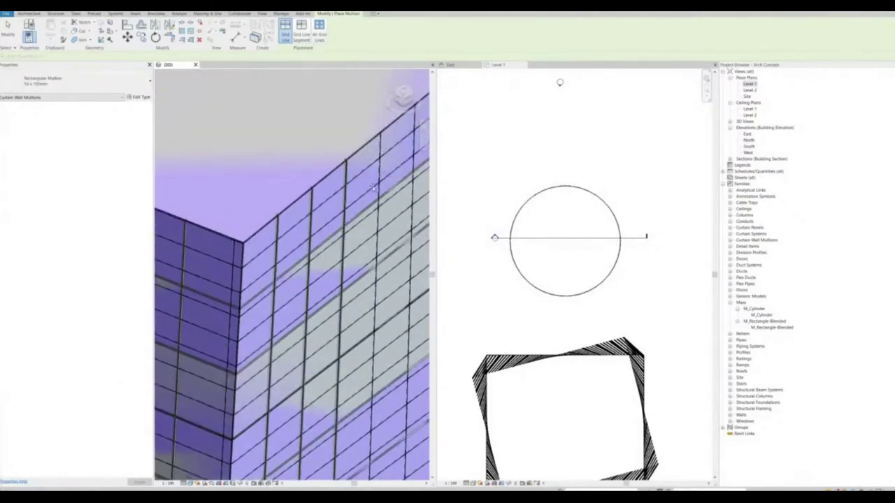
shift+middle_drag(360, 209, 364, 189)
key(Escape)
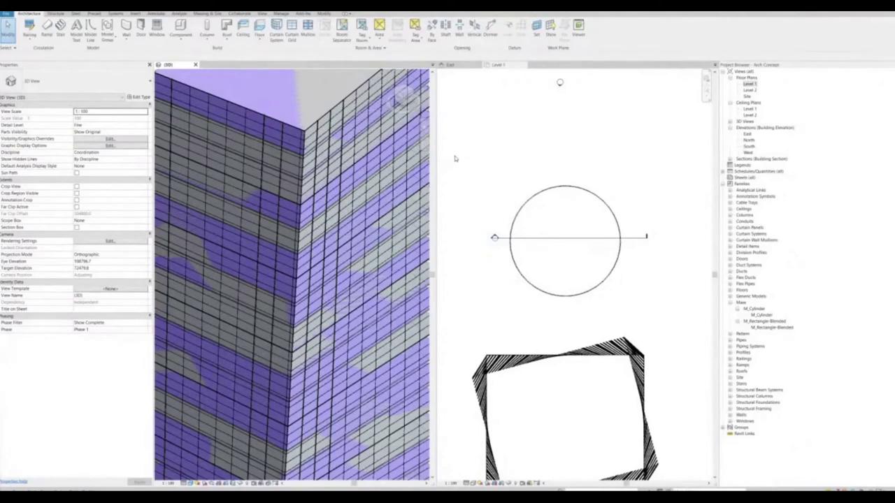
- Inspect both towers and their mullioned facades as a whole from several angles in the 3D view
scroll(339, 218, down, 6)
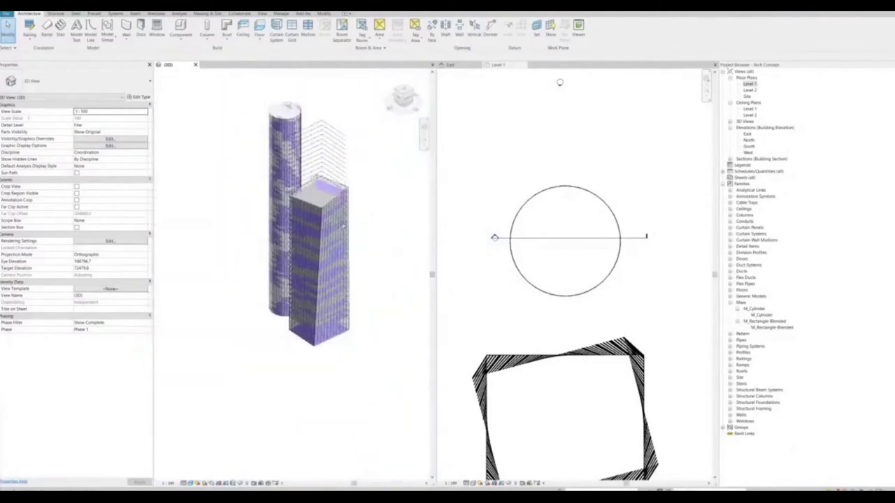
shift+middle_drag(362, 230, 431, 228)
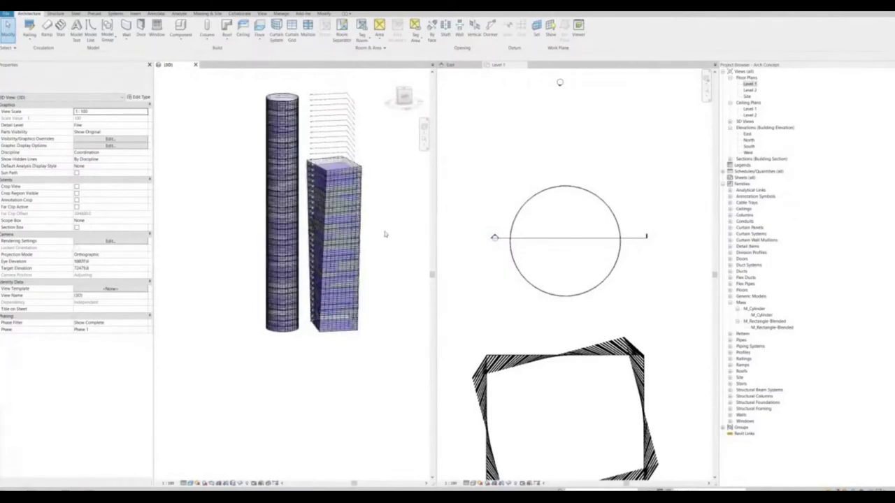
scroll(389, 218, up, 2)
shift+middle_drag(389, 219, 381, 265)
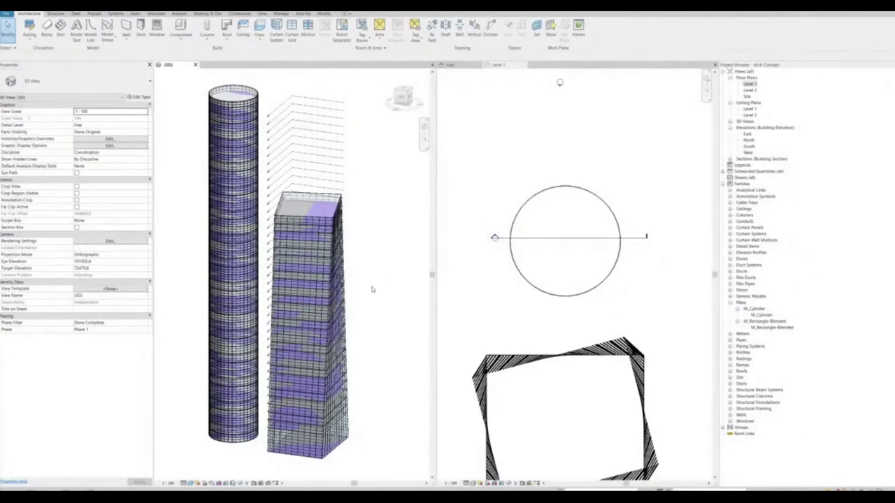
mouse_move(381, 298)
shift+middle_down()
mouse_move(445, 294)
mouse_move(393, 295)
shift+middle_up()
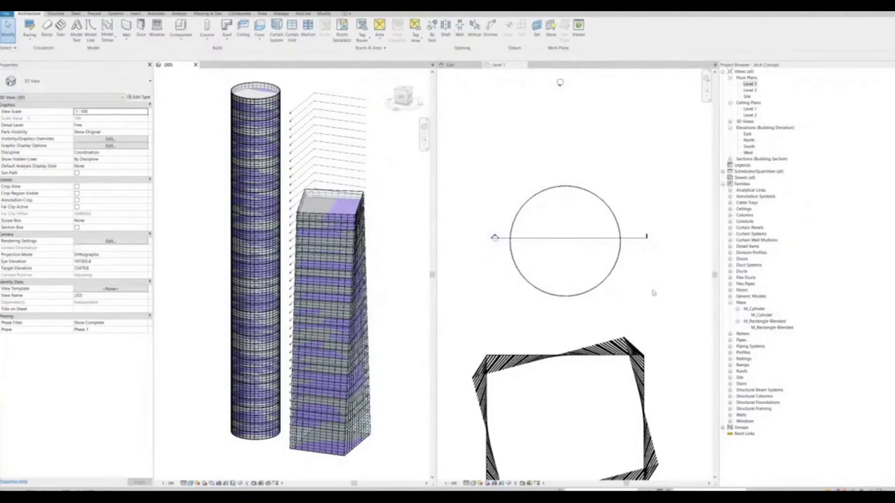
middle_drag(390, 308, 389, 304)
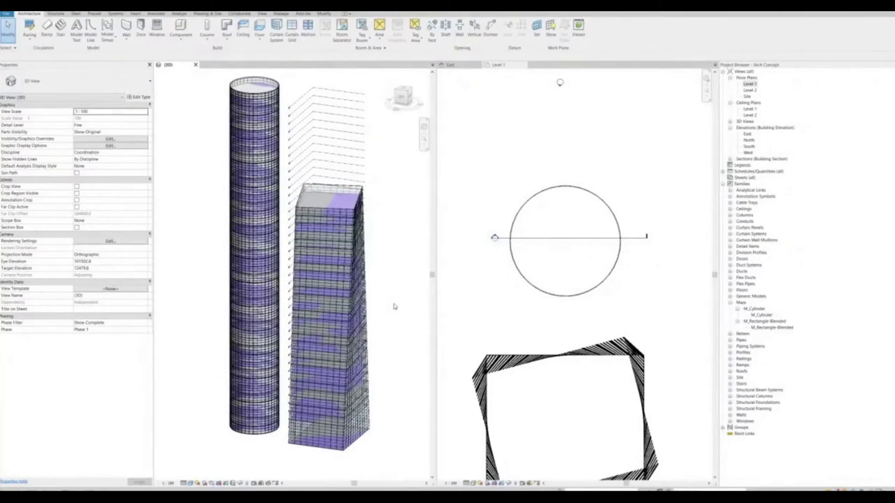
- Narrow the Properties palette slightly to enlarge the 3D view, and examine both towers from their roofs to their bases
drag(153, 216, 130, 216)
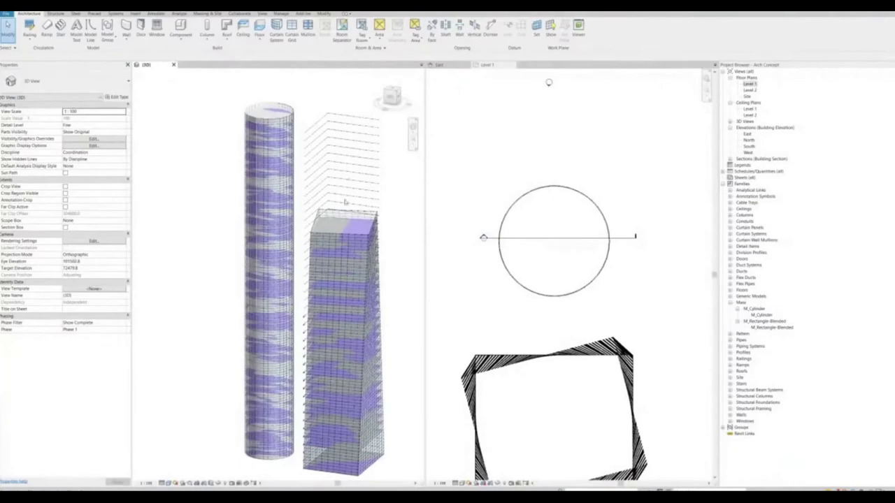
scroll(338, 227, up, 3)
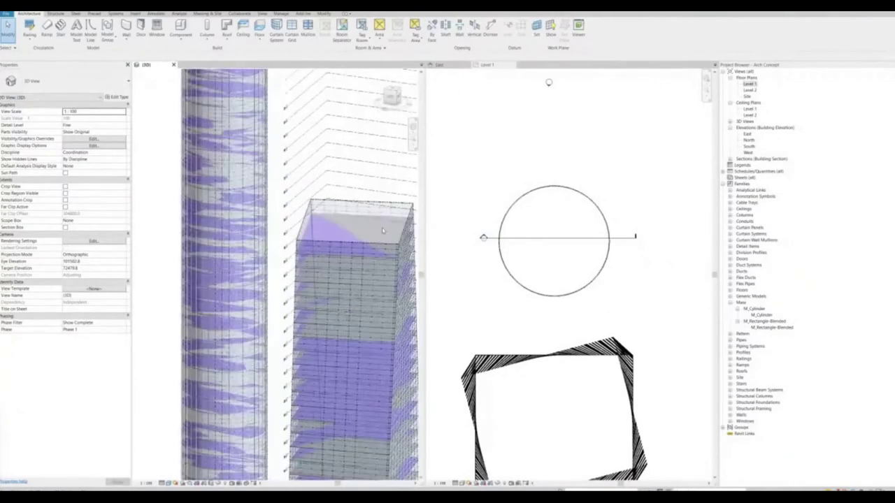
scroll(362, 172, down, 3)
shift+middle_drag(335, 186, 174, 259)
scroll(320, 135, up, 3)
scroll(335, 160, up, 2)
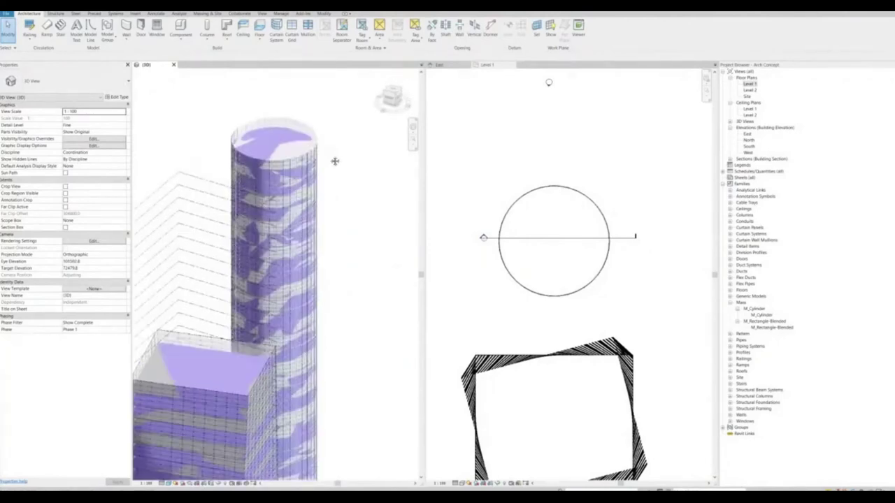
scroll(391, 206, down, 5)
shift+middle_drag(365, 221, 351, 372)
scroll(352, 372, up, 4)
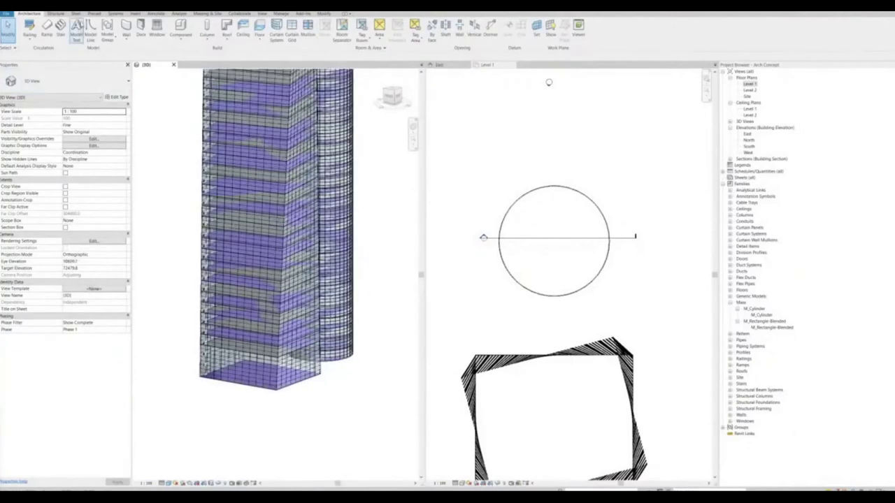
- Open the Site floor plan and bring both tower footprints into view
double_click(748, 96)
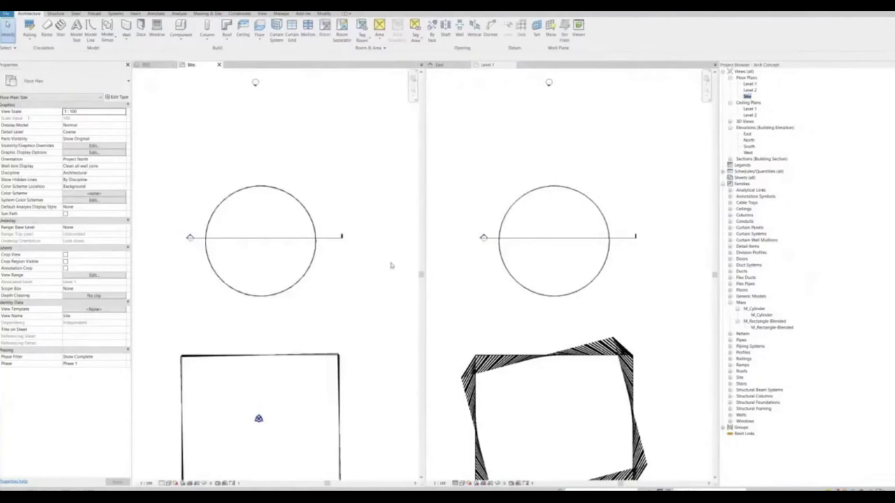
scroll(356, 299, up, 4)
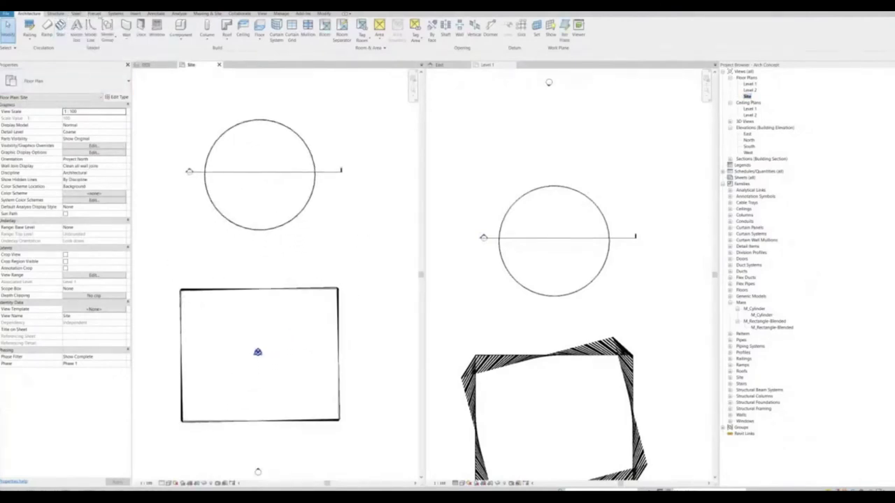
- Start a Toposurface and place four boundary points forming a roughly rectangular site around both tower footprints
click(211, 14)
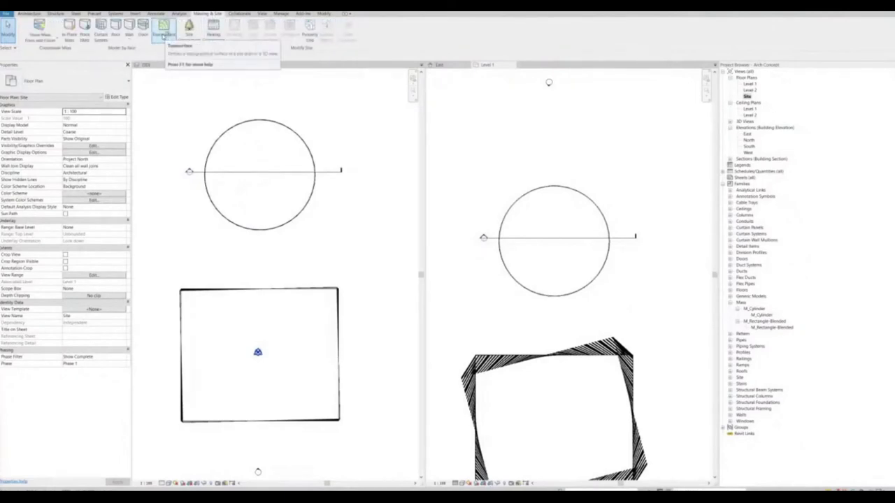
click(162, 35)
scroll(248, 122, down, 5)
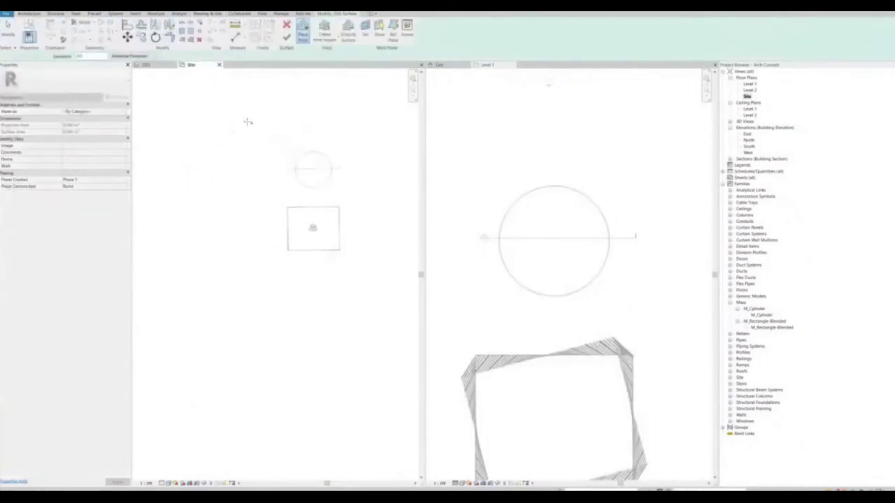
click(246, 126)
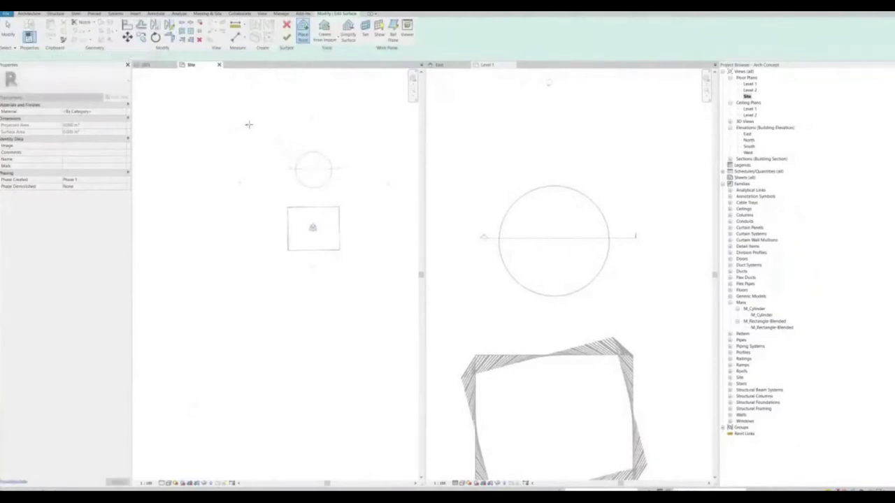
click(389, 124)
click(383, 295)
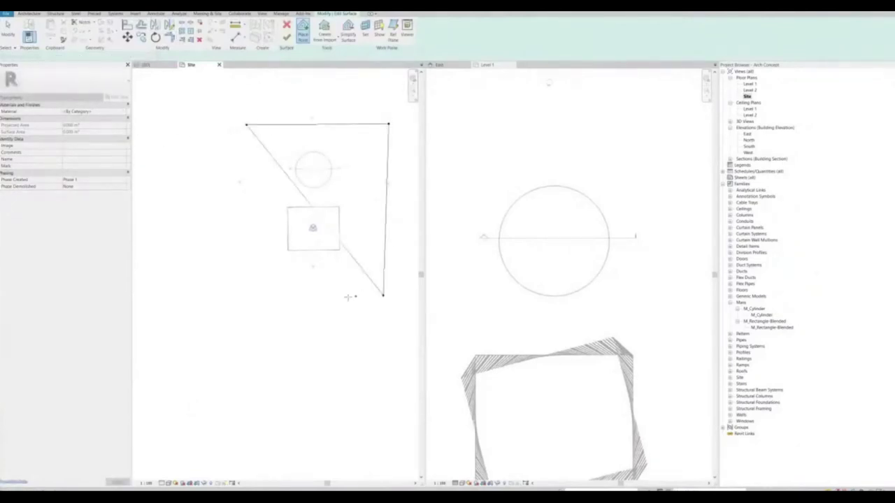
click(252, 299)
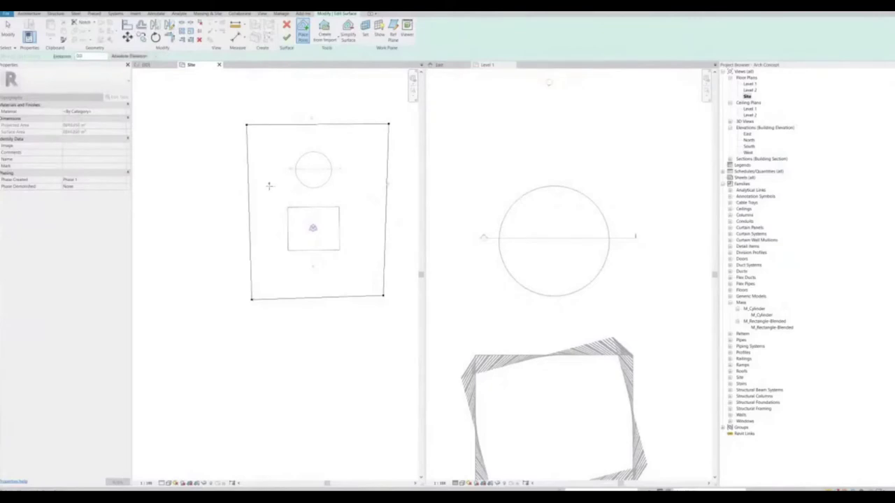
- Add five interior surface points scattered around the circular and rectangular tower footprints
click(277, 153)
click(363, 189)
click(345, 274)
click(261, 219)
click(292, 191)
key(Escape)
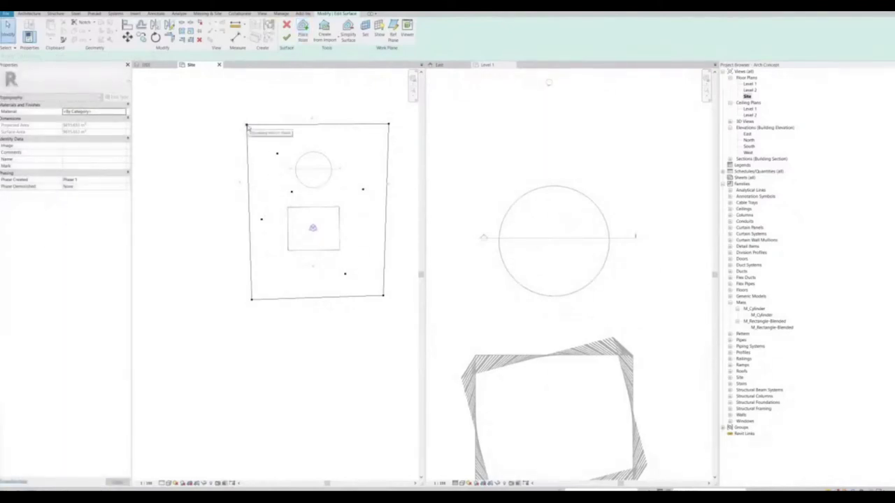
- Set the elevation of the interior point northwest of the circular tower to 5000
click(246, 126)
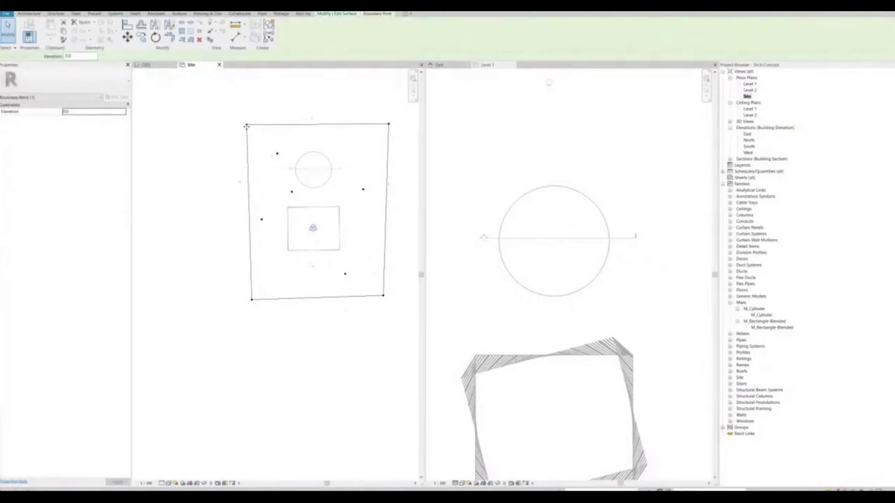
click(277, 154)
click(91, 114)
text(5)
key(Return)
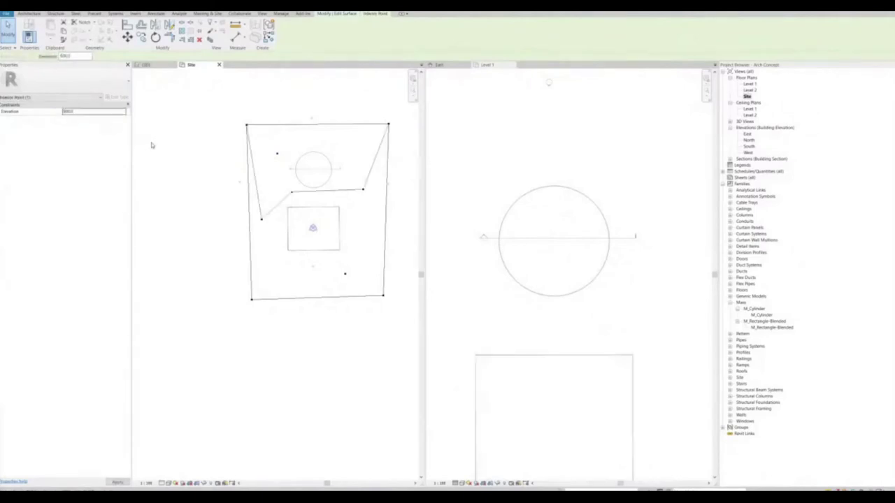
click(89, 112)
text(5000)
click(173, 145)
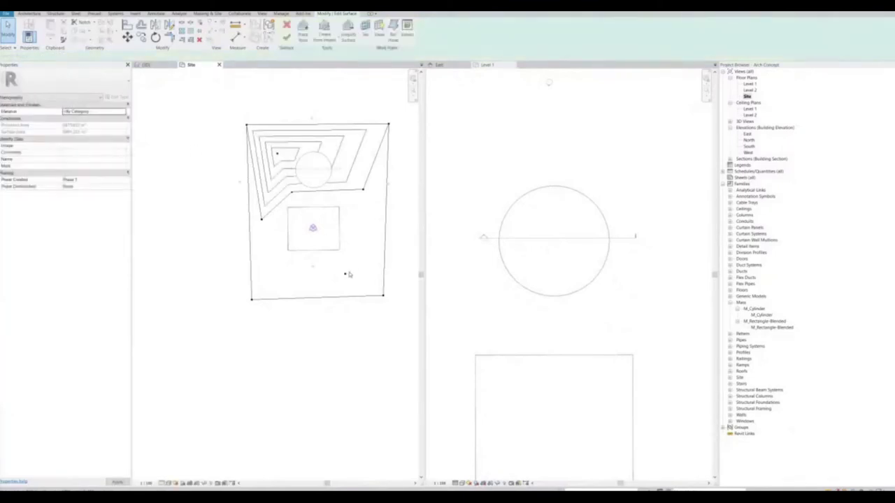
- Set the interior point southeast of the rectangular tower to elevation 3000 and the one west of it to 500
click(345, 274)
click(88, 112)
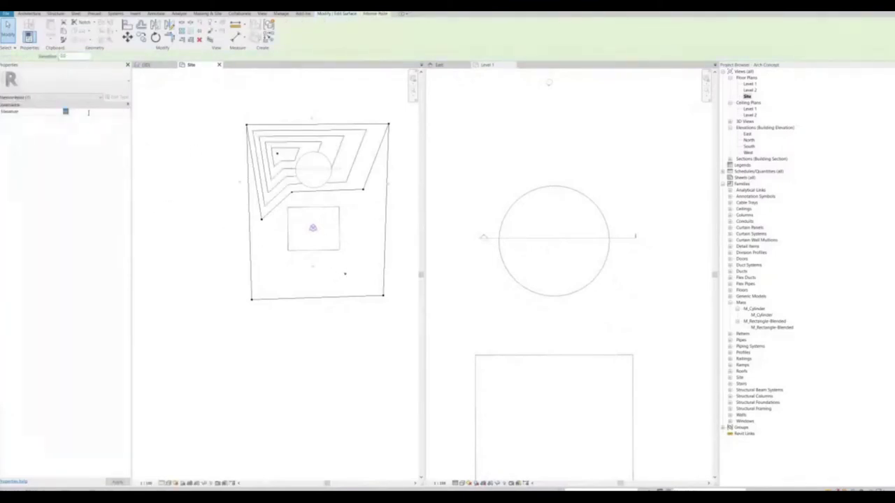
text(3000)
click(170, 135)
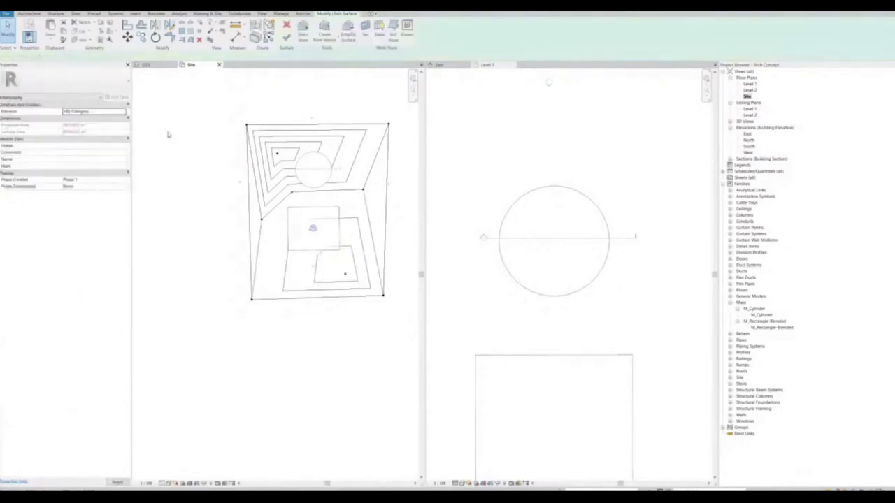
click(265, 221)
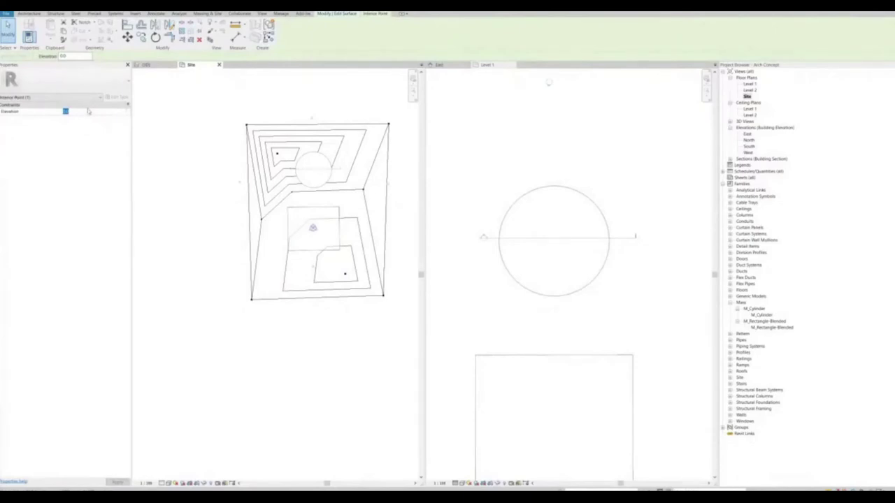
text(5000)
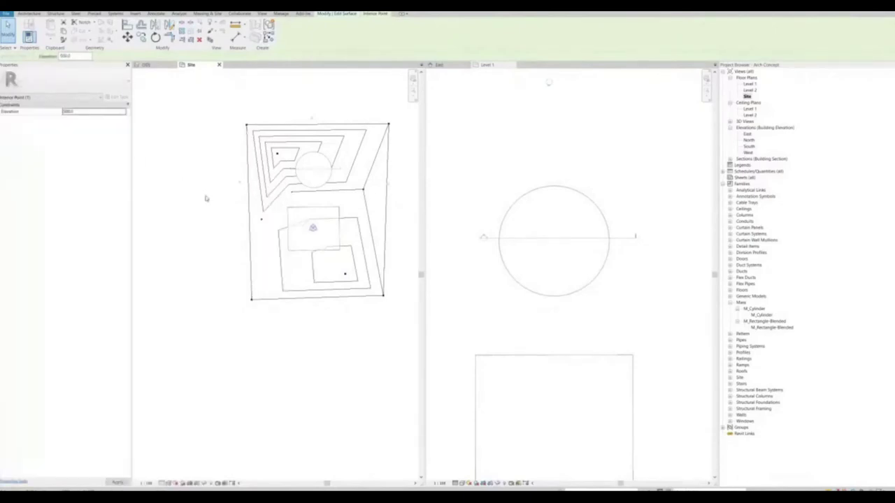
click(206, 199)
- Raise the elevation of the site's northeast boundary corner and finish the toposurface
click(388, 124)
click(106, 112)
text(40000)
click(183, 163)
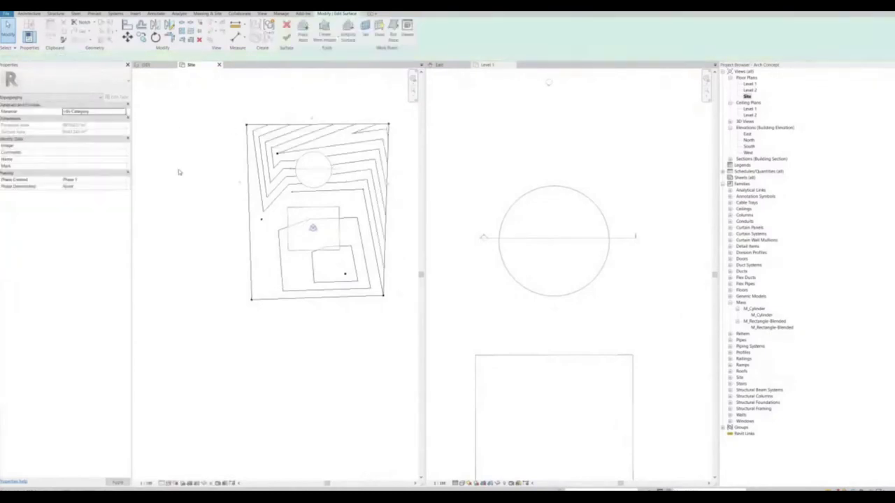
click(286, 37)
- In the 3D view, open the topography's material selection, search for "grass" and add the Grass library material to the project
click(166, 69)
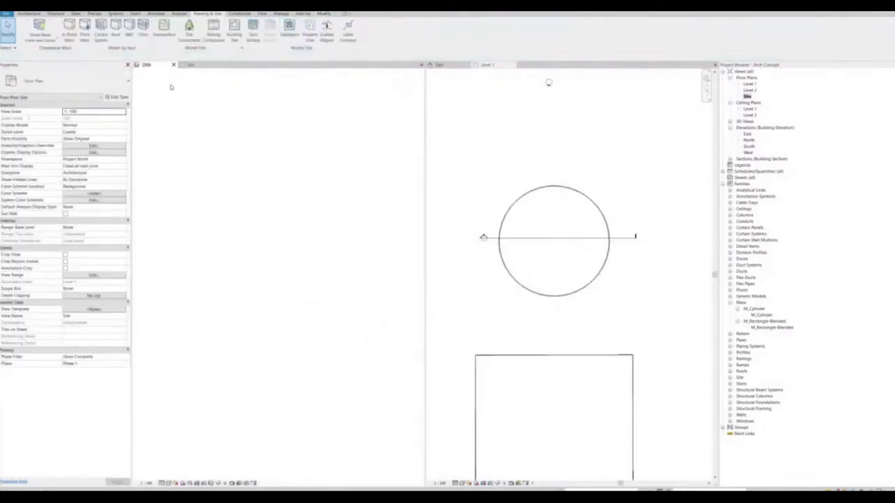
shift+middle_drag(331, 391, 212, 378)
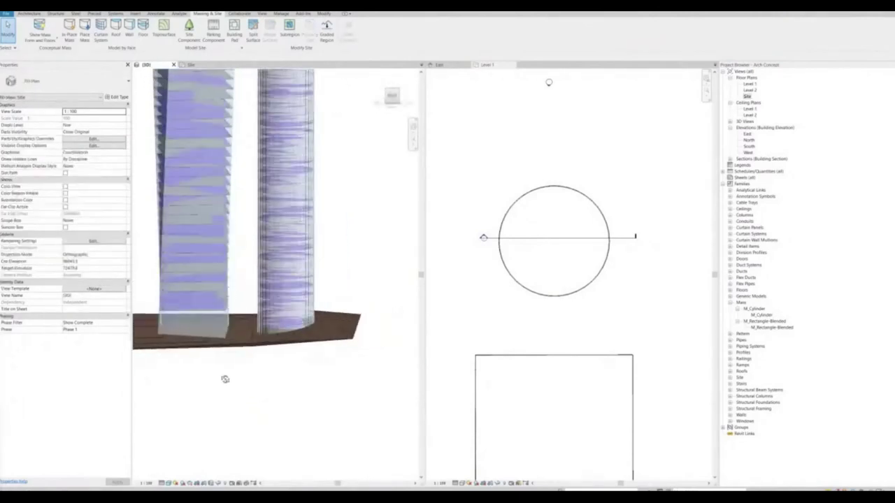
shift+middle_drag(287, 363, 365, 364)
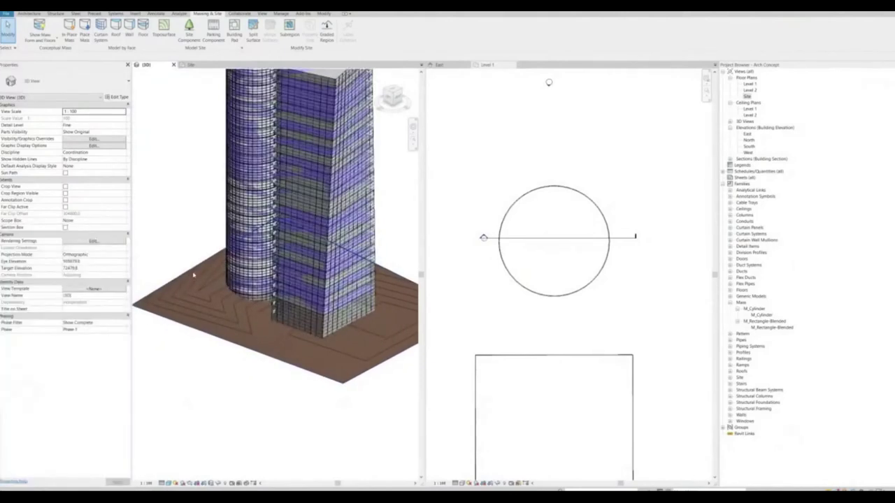
click(195, 271)
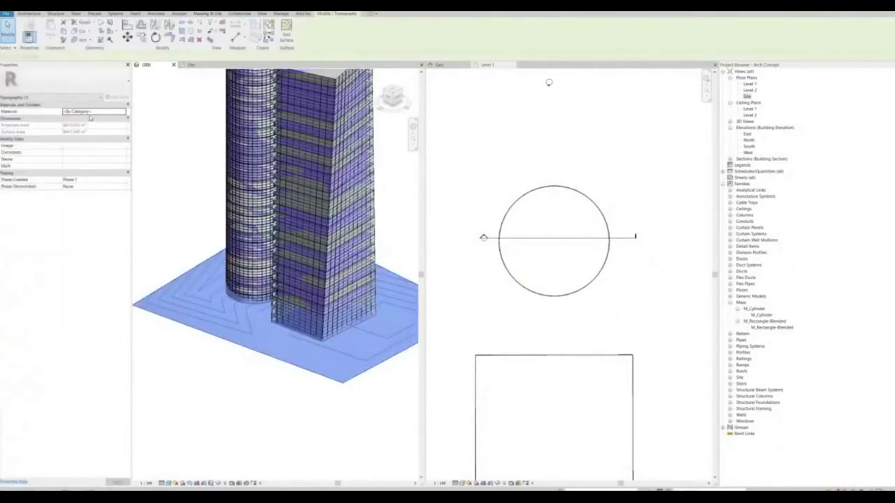
click(122, 114)
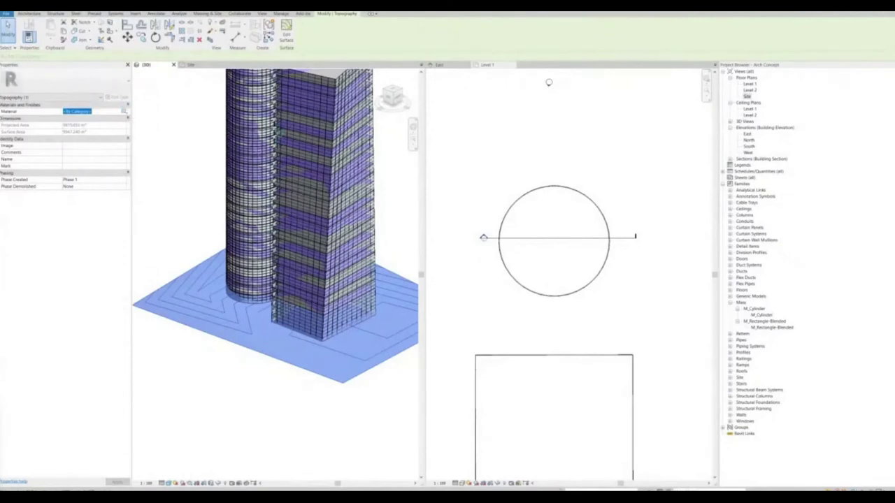
click(124, 112)
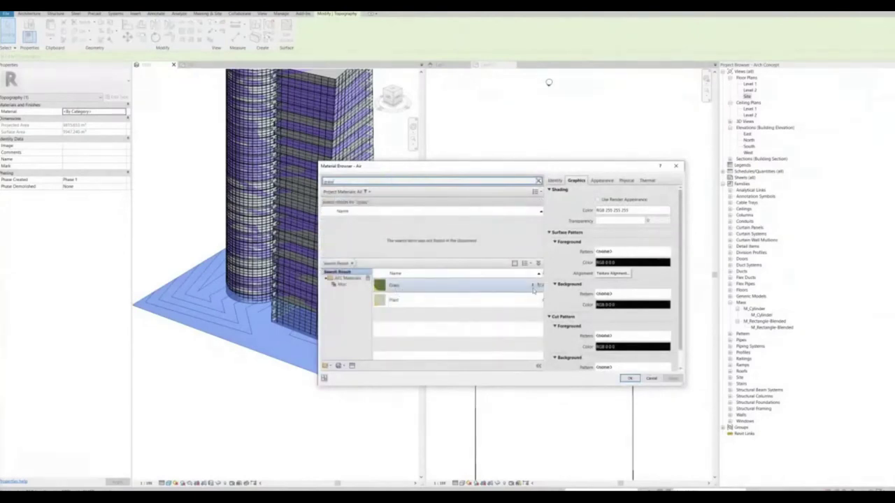
click(535, 287)
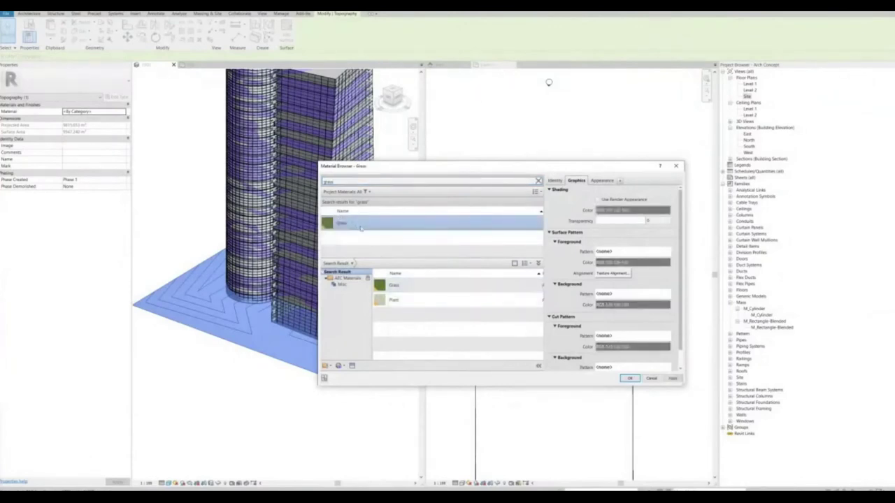
- Set the Grass appearance's glossiness to 20 and assign the material to the topography
click(601, 181)
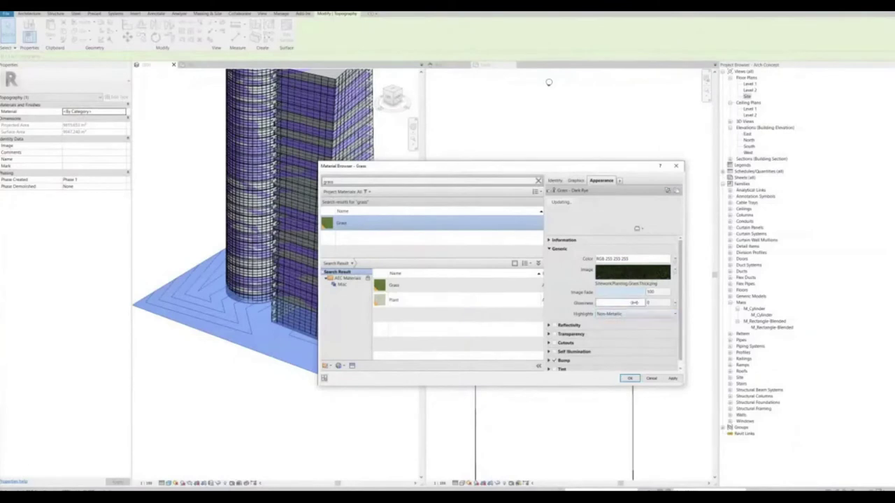
drag(599, 303, 612, 302)
click(670, 378)
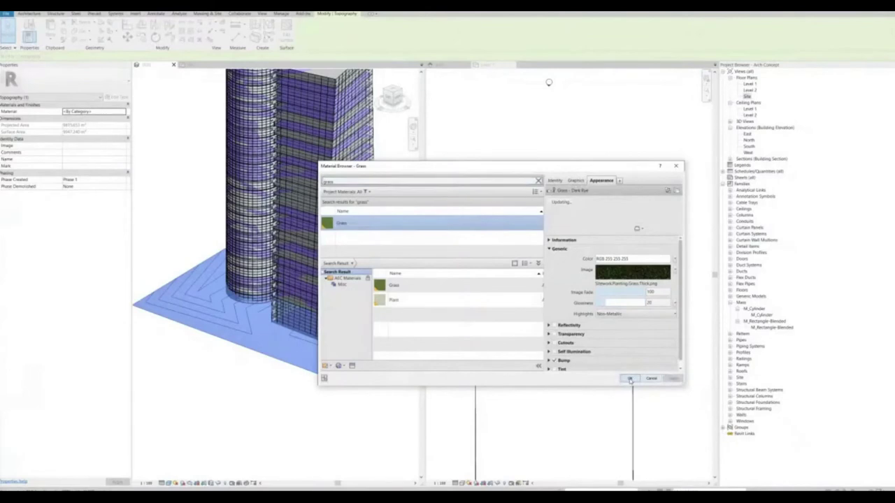
click(630, 378)
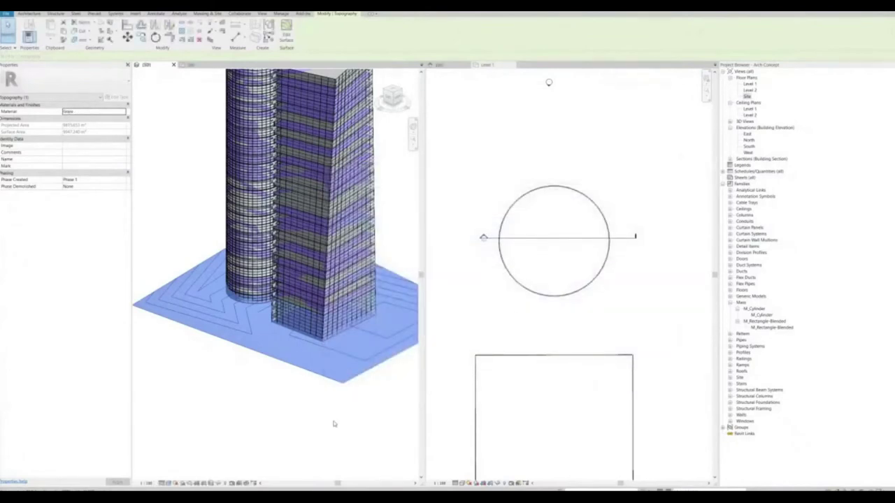
click(597, 408)
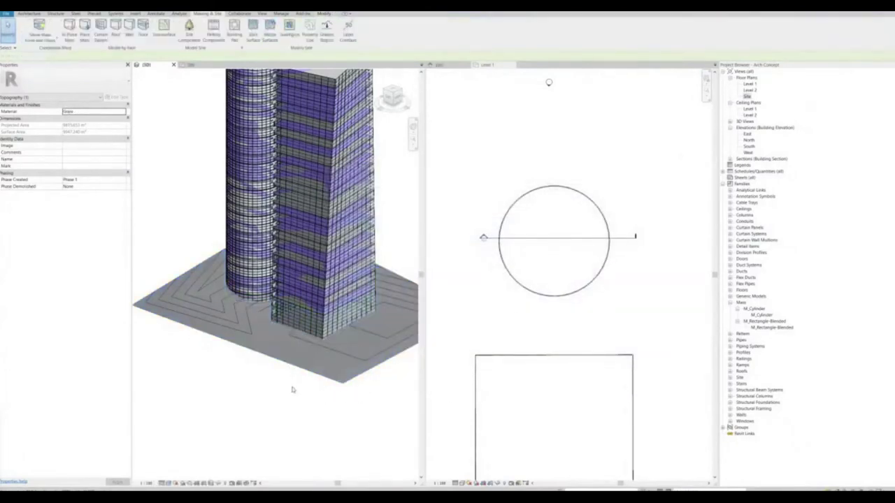
- Show the 3D view in the Realistic visual style and examine both towers and the grass terrain from several angles and distances
middle_drag(286, 401, 278, 402)
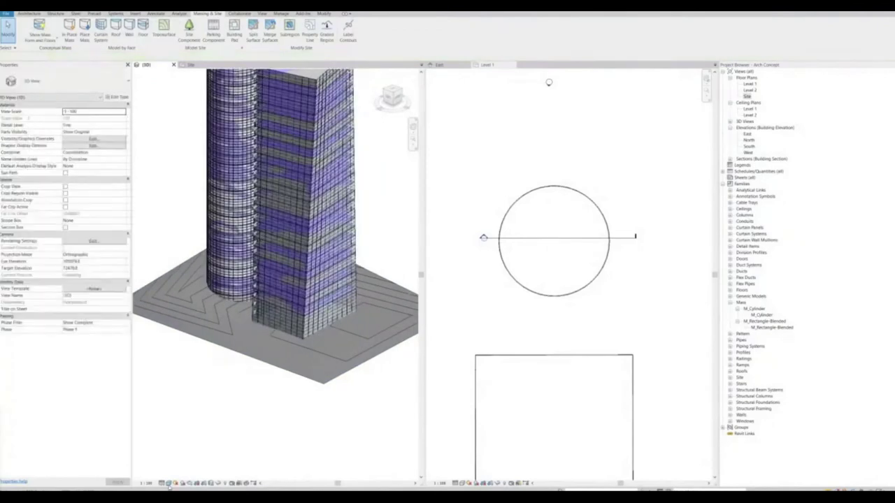
click(169, 483)
click(180, 476)
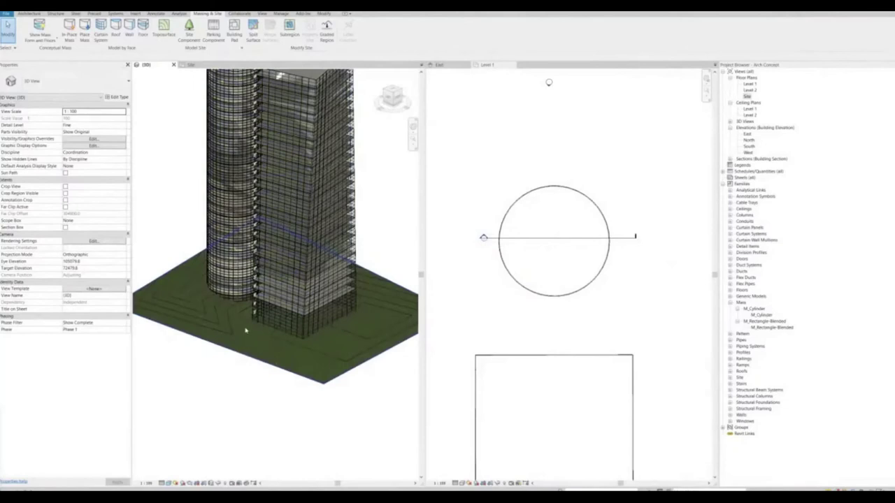
scroll(255, 349, up, 3)
scroll(248, 383, down, 3)
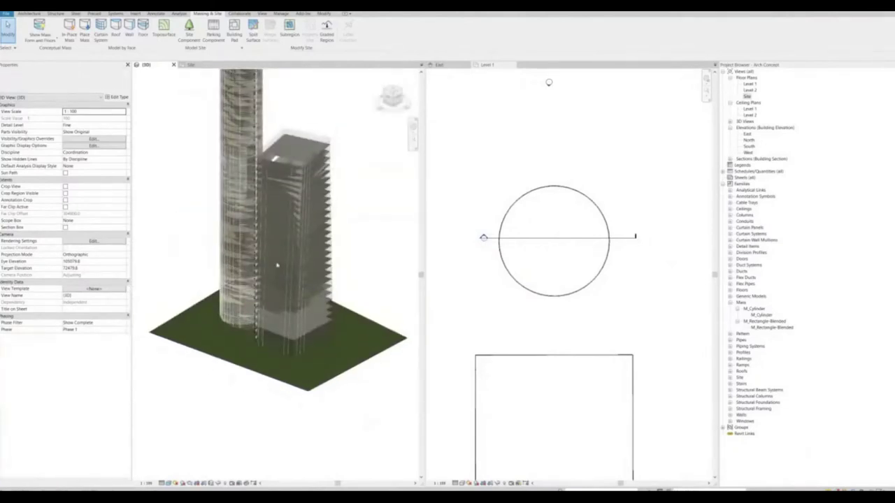
scroll(321, 316, up, 3)
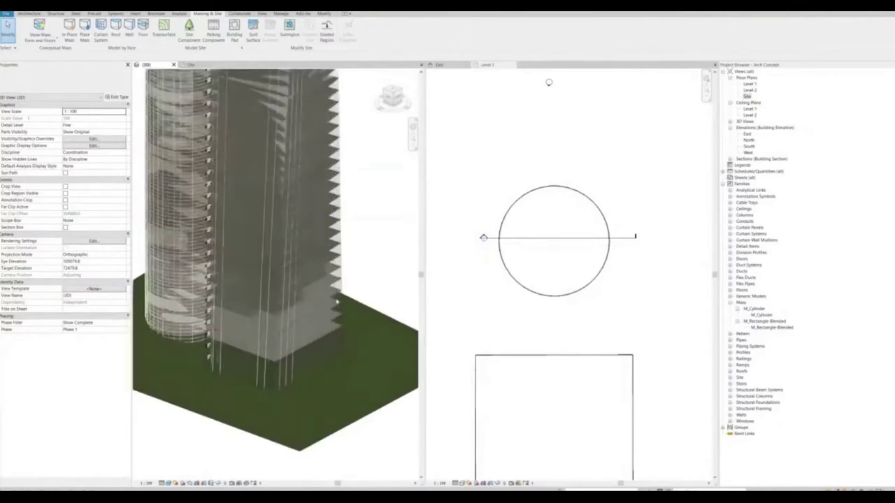
scroll(332, 310, down, 4)
shift+middle_drag(331, 311, 160, 317)
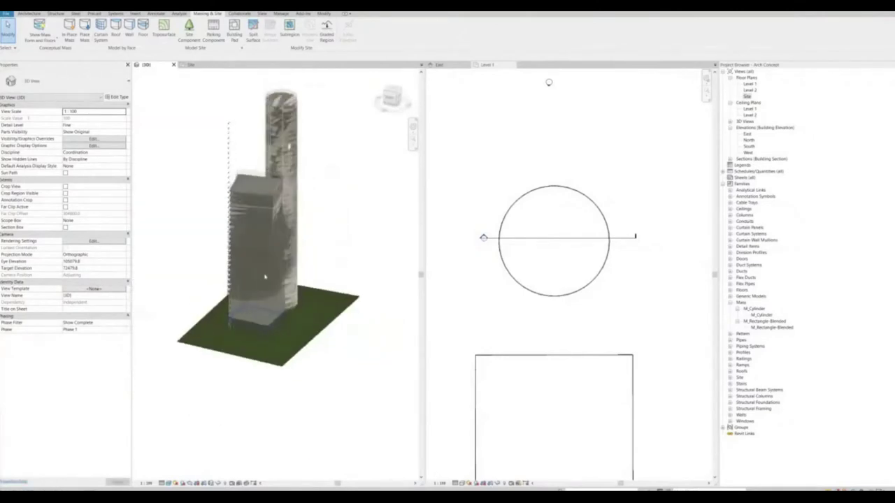
scroll(275, 272, up, 5)
scroll(287, 257, down, 5)
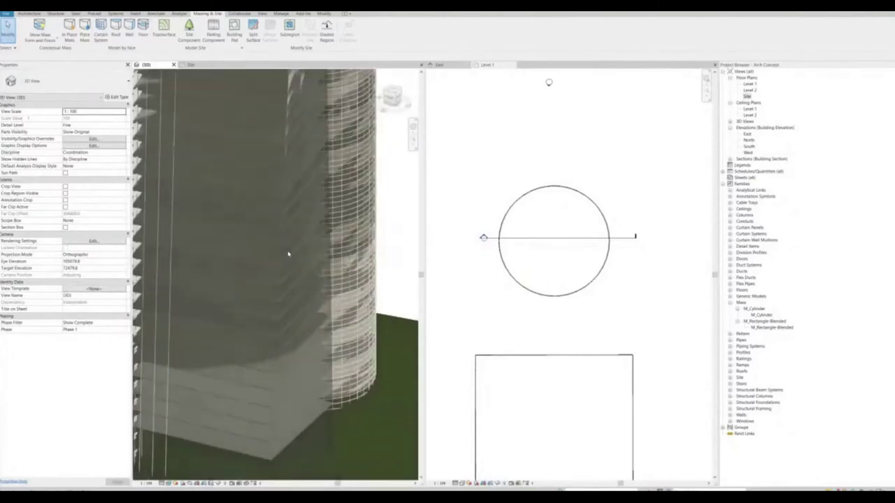
scroll(309, 267, up, 5)
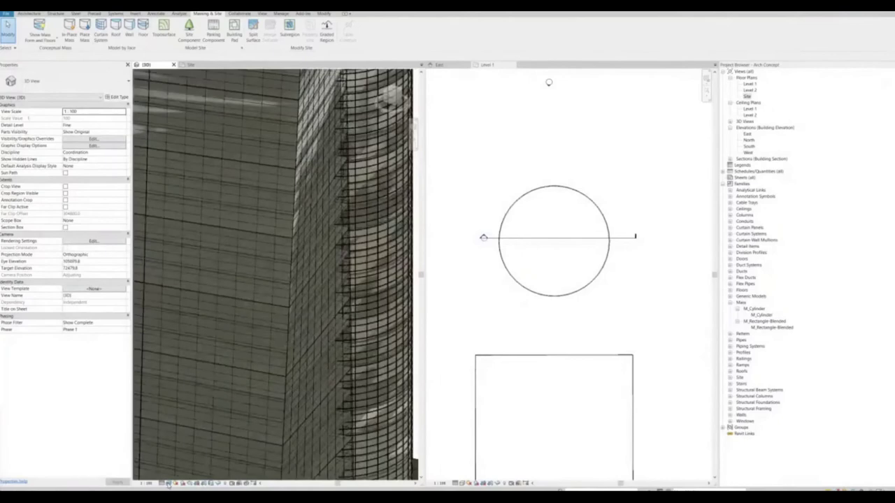
- Change the 3D view's visual style to Hidden Line and bring the blended tower's roof into view
click(169, 483)
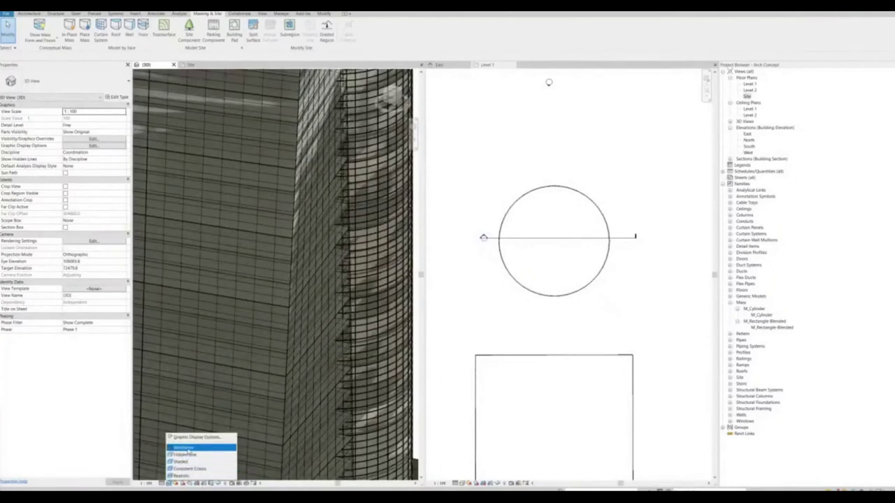
click(190, 455)
scroll(280, 242, down, 5)
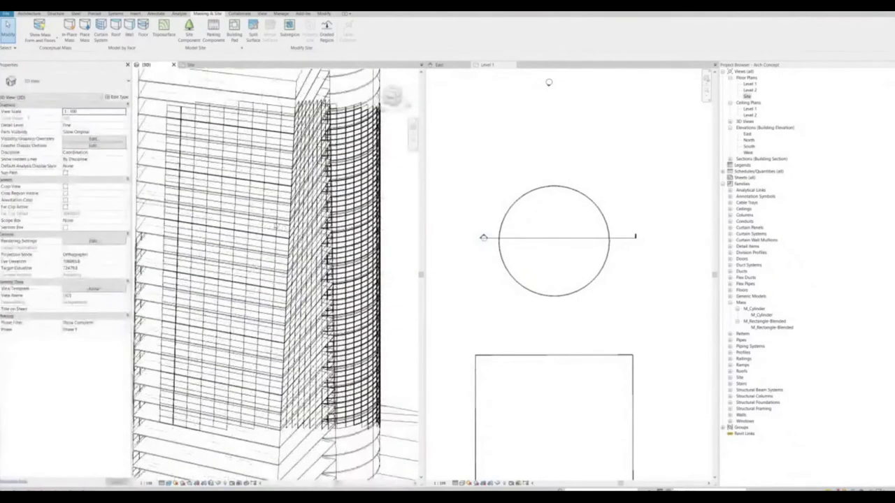
middle_drag(286, 310, 286, 315)
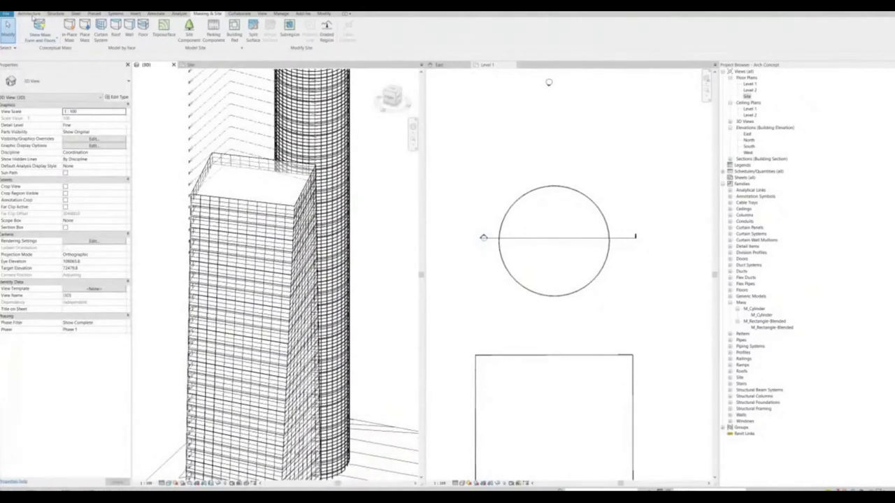
- Place 50 x 150mm rectangular mullions along bare horizontal grid lines near the top of the blended tower's two visible faces
click(30, 14)
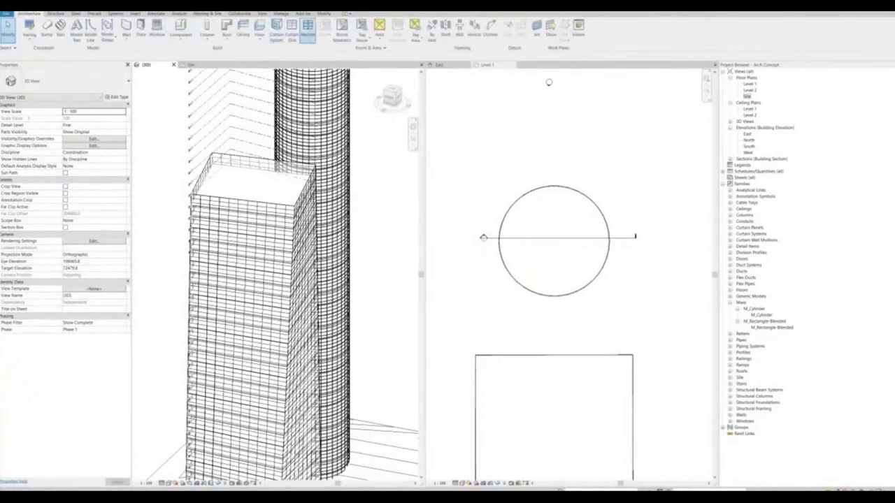
click(308, 32)
scroll(299, 225, up, 4)
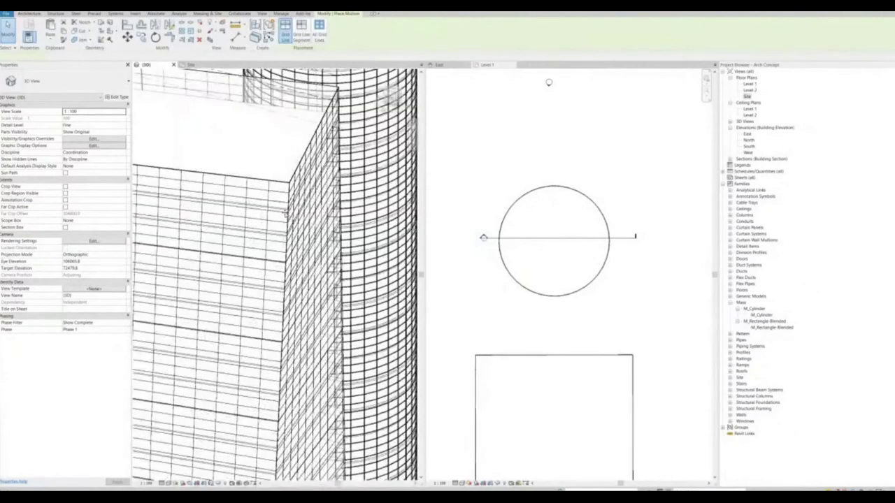
scroll(283, 211, up, 2)
scroll(276, 196, up, 2)
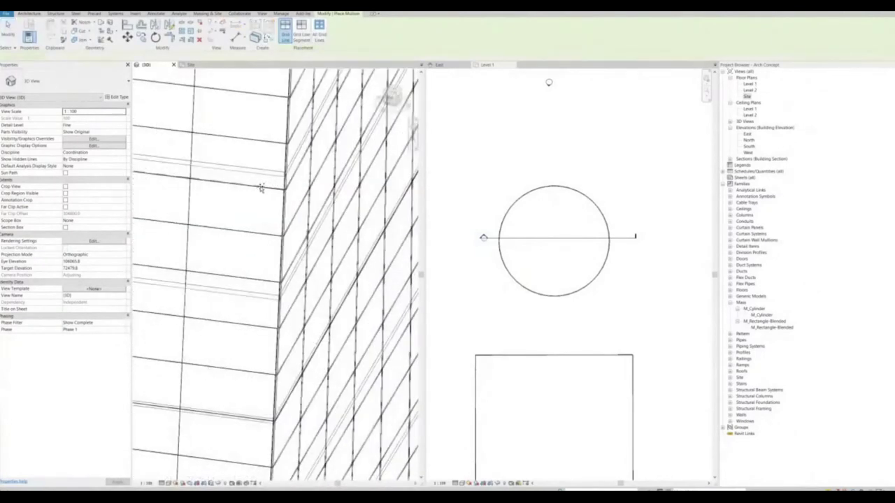
click(264, 236)
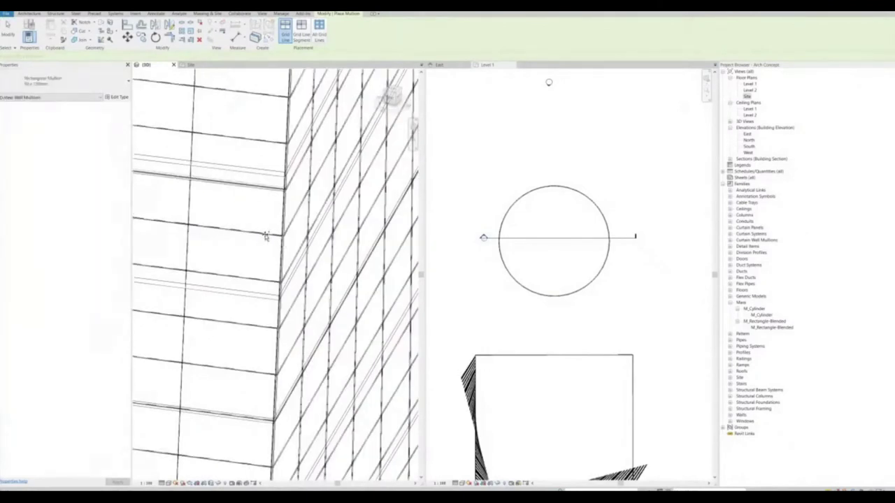
click(261, 241)
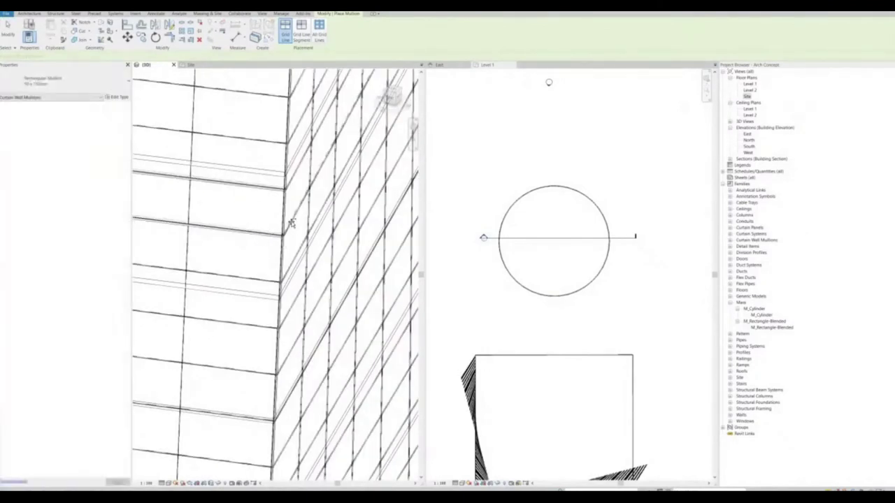
click(295, 176)
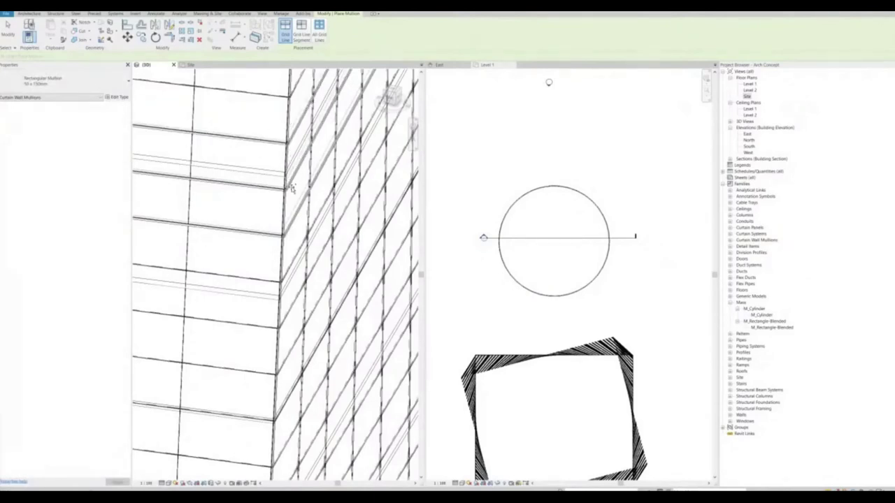
- Place further 50 x 150mm rectangular mullions along horizontal grid lines near the base of the blended tower's facades
scroll(288, 175, down, 4)
middle_drag(273, 392, 316, 198)
middle_drag(301, 420, 313, 276)
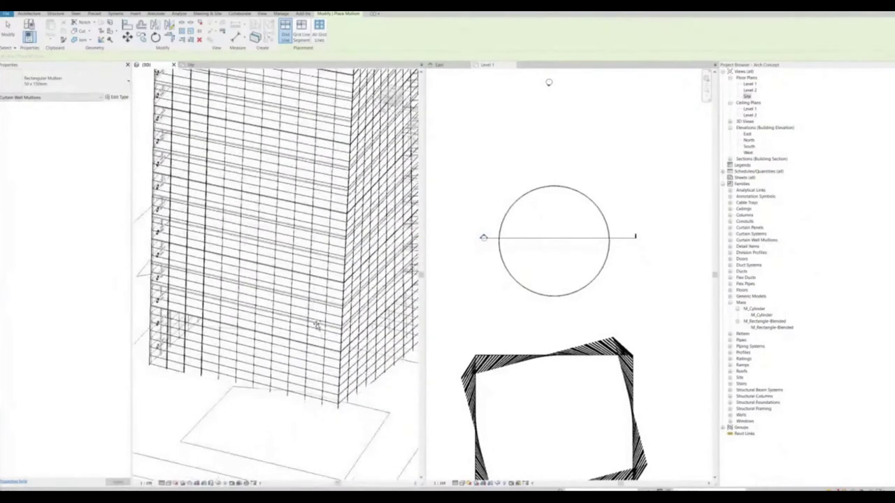
scroll(316, 323, up, 3)
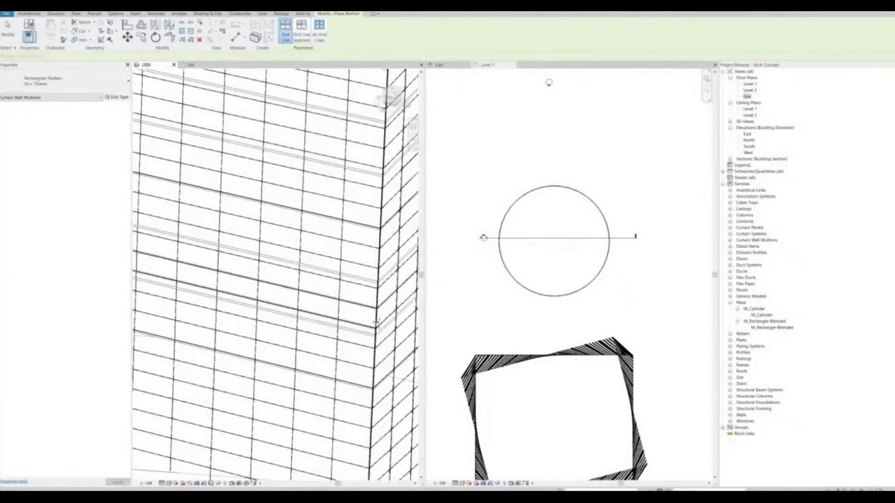
scroll(341, 331, down, 2)
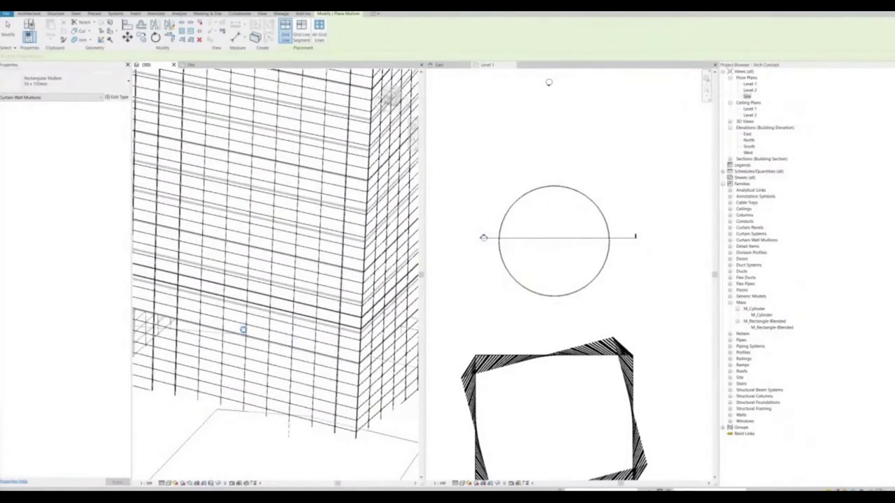
shift+middle_drag(283, 338, 264, 346)
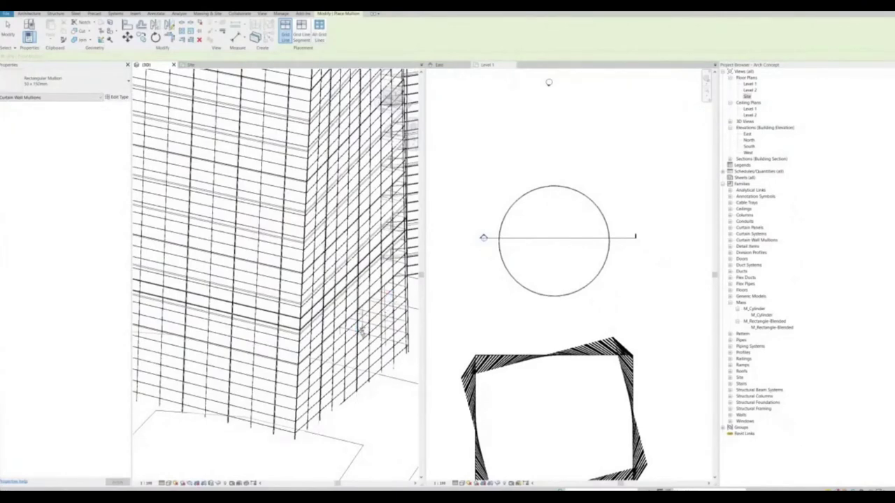
scroll(342, 354, down, 10)
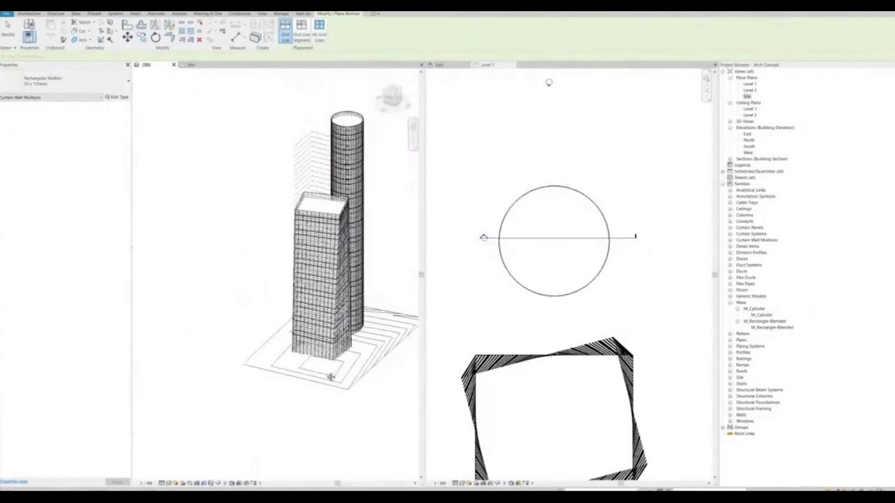
shift+middle_drag(347, 376, 389, 322)
scroll(389, 322, up, 8)
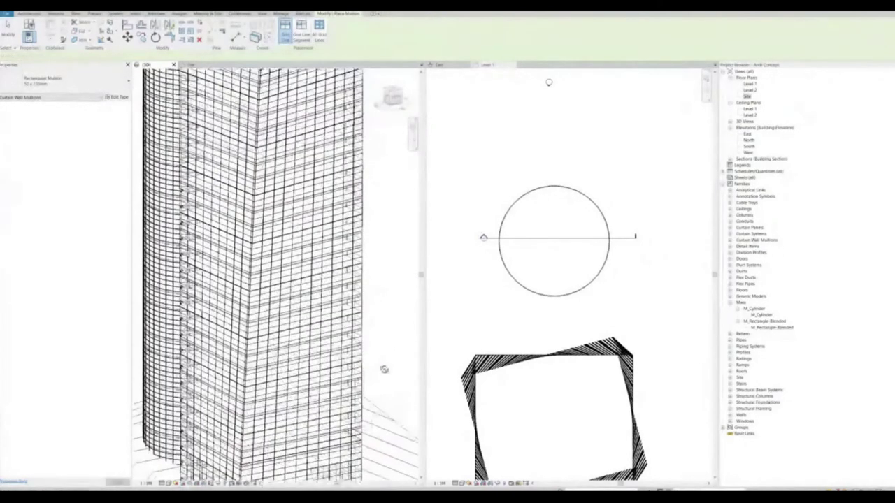
scroll(384, 326, down, 3)
shift+middle_drag(380, 330, 295, 366)
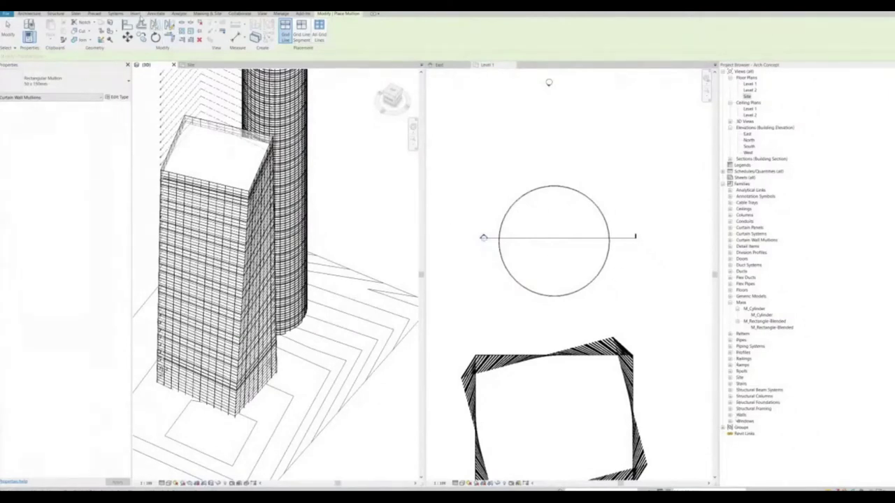
- Start the Site Component command and open the library's Planting folder to load a family
click(135, 14)
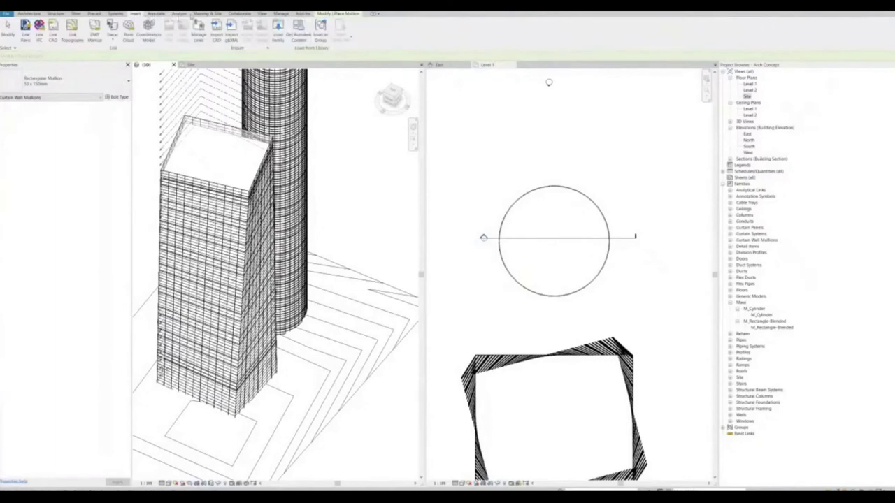
click(215, 14)
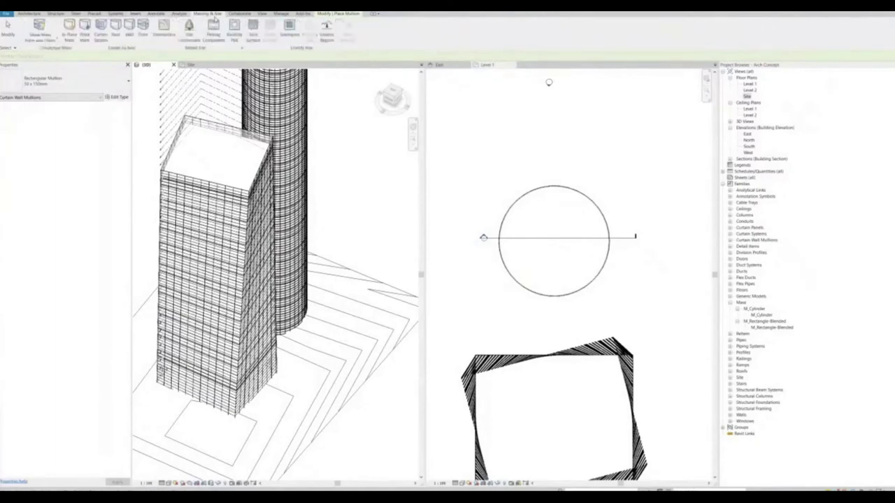
click(190, 28)
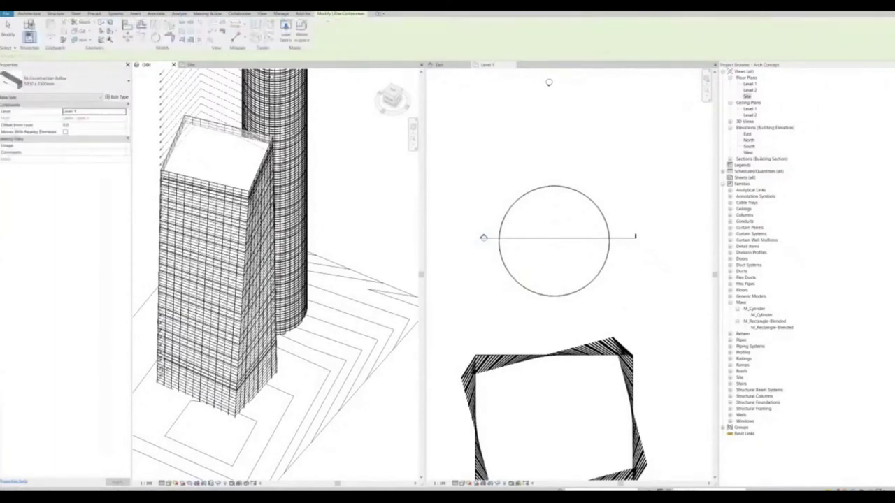
click(286, 35)
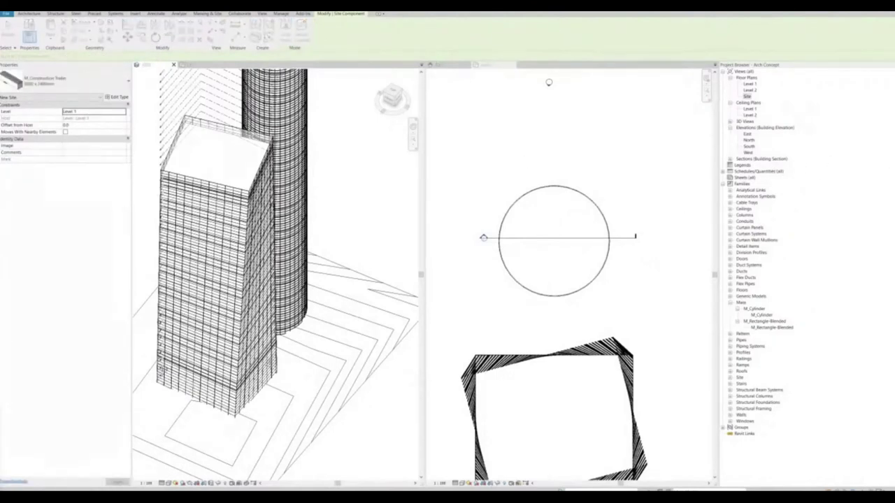
drag(686, 184, 524, 182)
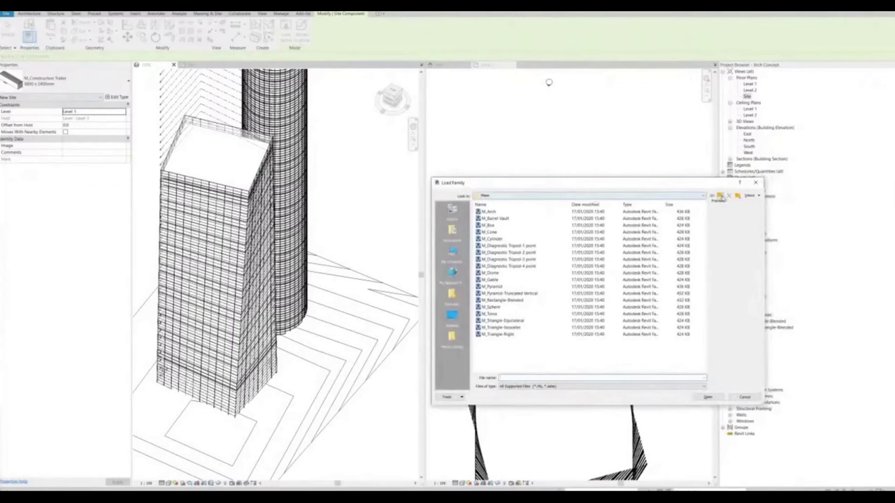
click(717, 197)
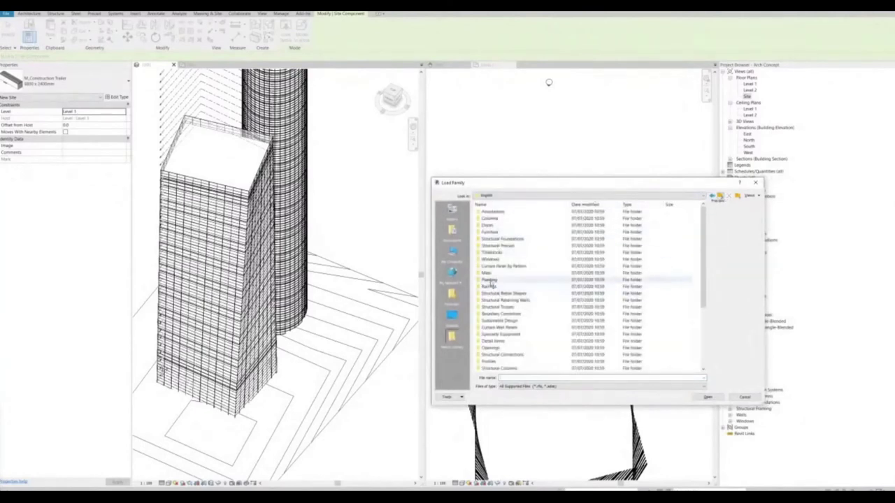
double_click(492, 280)
- Load the M_RPC Tree - Tropical, M_RPC Tree - Fall and M_RPC Tree - Conifer families into the project
click(510, 212)
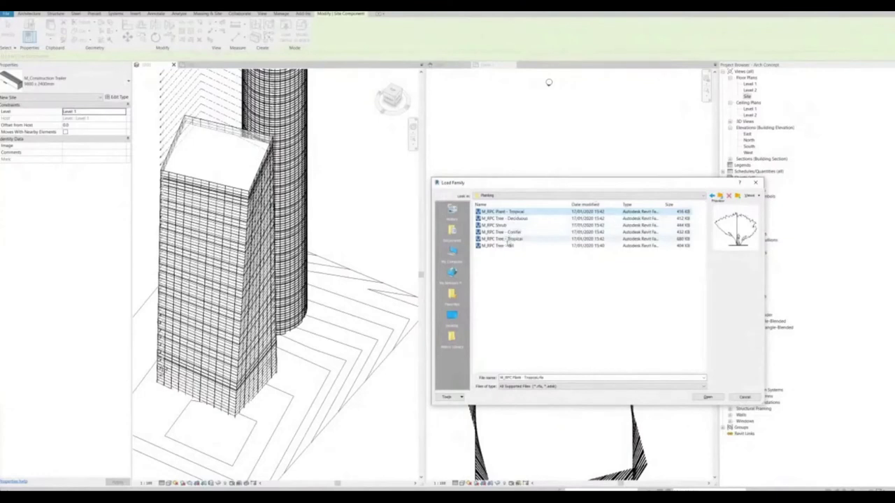
click(511, 241)
click(509, 247)
ctrl+click(509, 233)
click(707, 397)
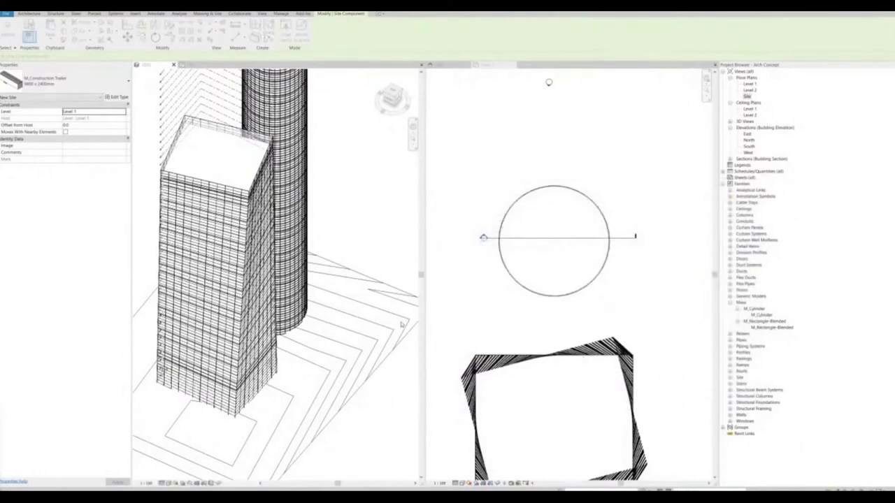
- Open the Site floor plan and list the types of the M_RPC Tree - Tropical planting family
double_click(748, 97)
scroll(253, 129, up, 2)
middle_drag(340, 197, 241, 180)
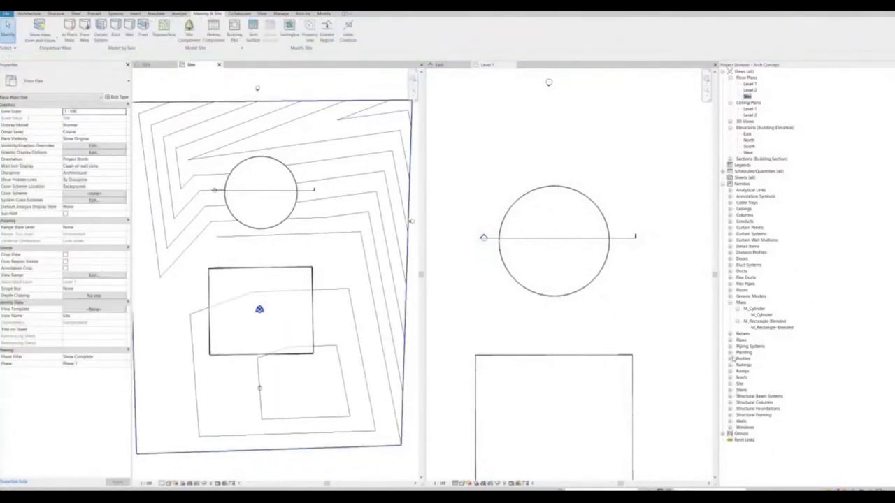
click(732, 353)
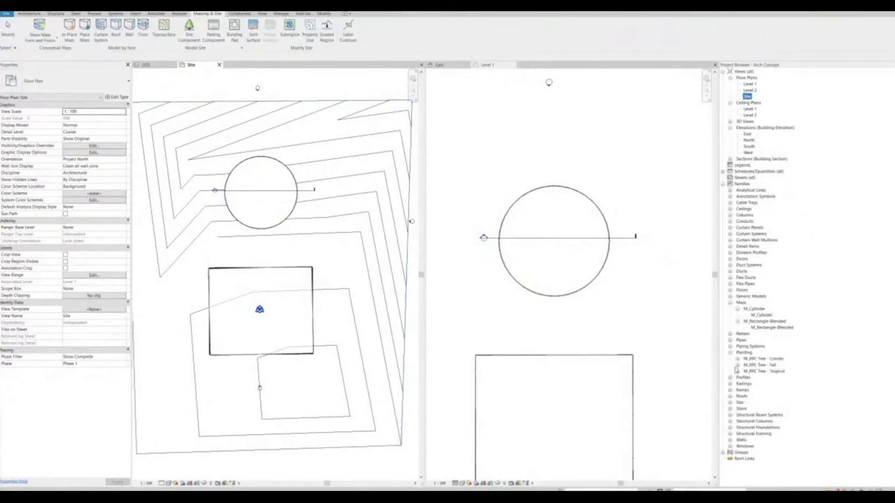
click(737, 371)
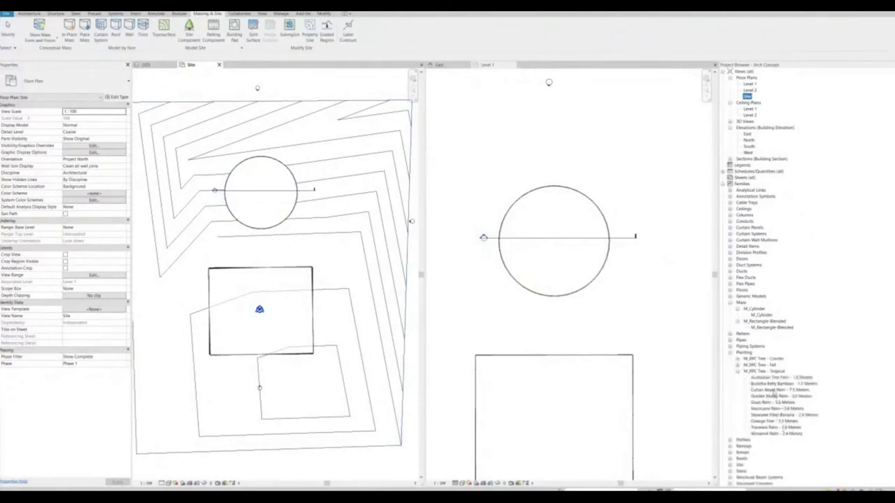
- Place Cuban Royal Palm - 7.5 Meters trees in a curved row along the east side of the cylindrical tower
click(773, 390)
drag(774, 395, 319, 150)
click(311, 149)
click(324, 163)
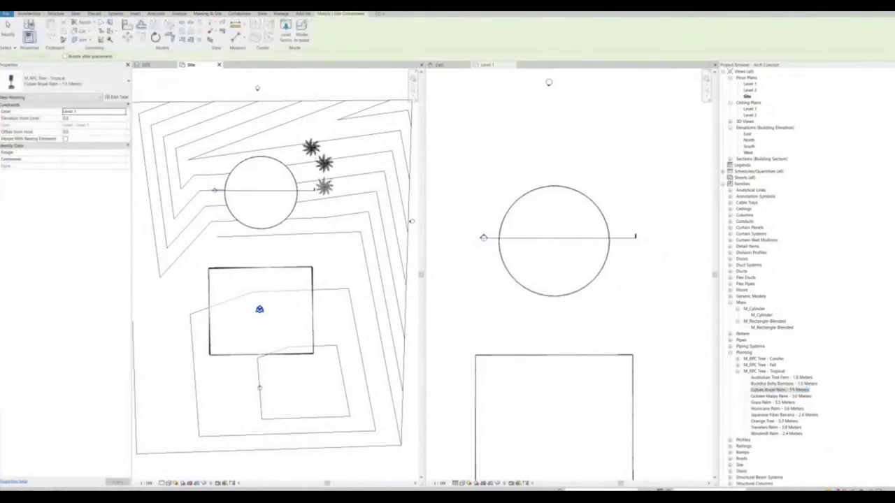
click(324, 187)
click(320, 214)
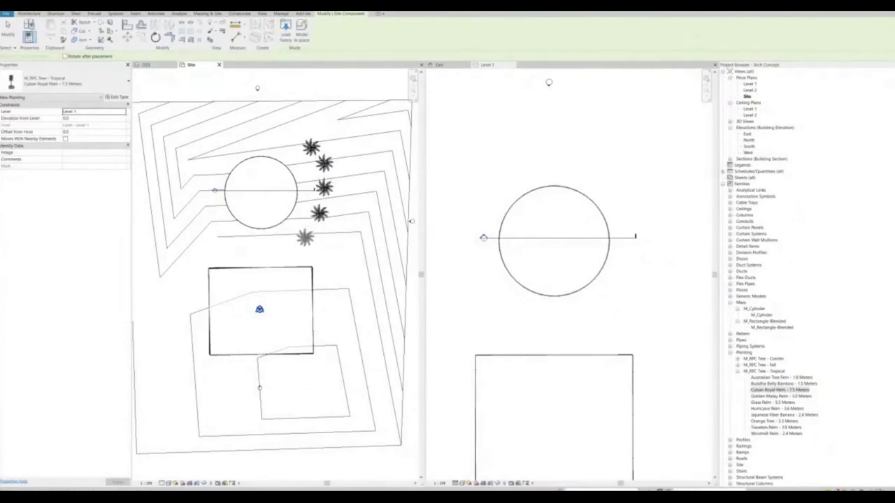
- Place a row of Cuban Royal Palm - 7.5 Meters trees just south of the blended tower
click(324, 378)
click(299, 379)
click(274, 382)
click(250, 379)
click(228, 387)
click(207, 380)
- Place a line of seven Cuban Royal Palm - 7.5 Meters trees along the site's west boundary and finish placing palms
middle_drag(279, 204, 360, 266)
click(221, 190)
click(221, 233)
click(224, 271)
click(224, 323)
middle_drag(230, 365, 237, 270)
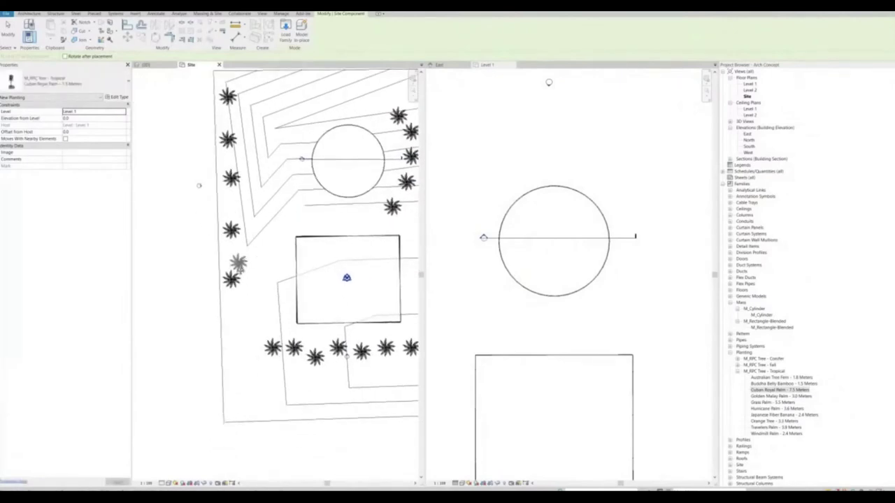
click(236, 338)
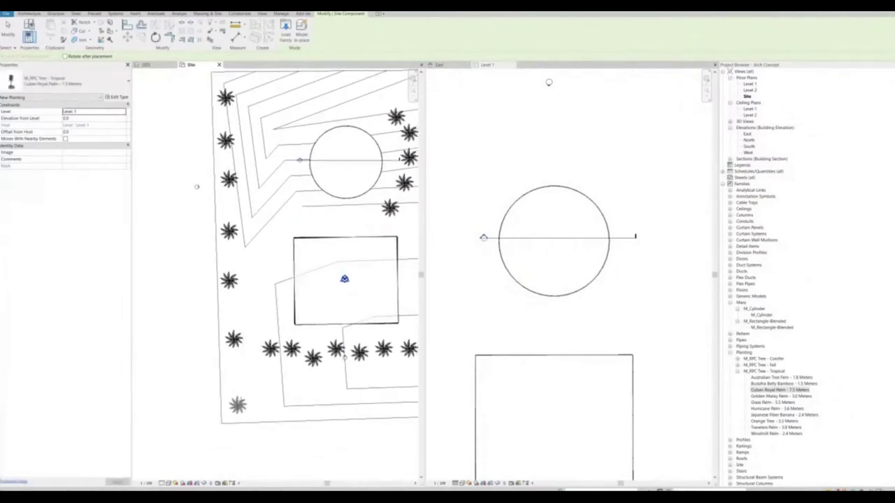
scroll(265, 331, down, 3)
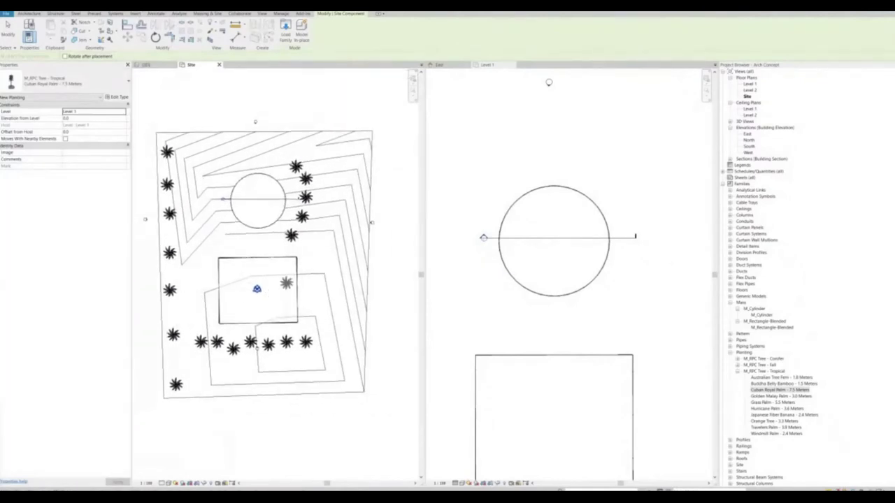
key(Escape)
key(Escape)
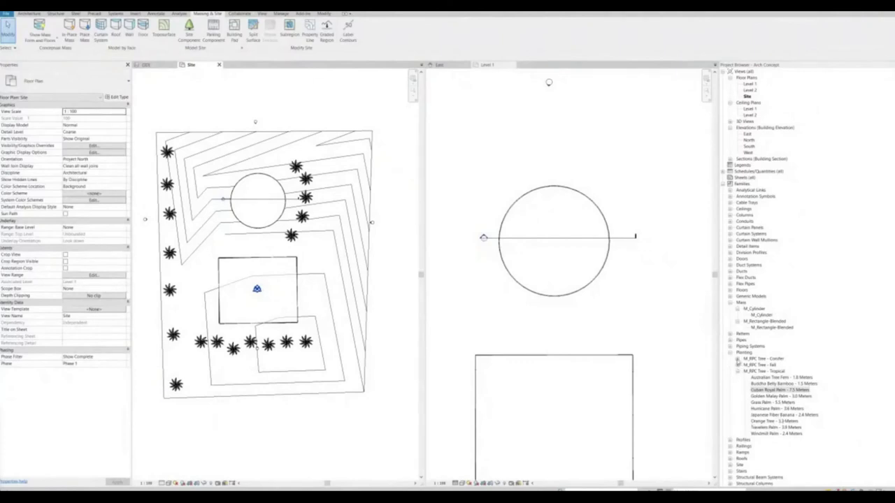
- Choose the Sugar Maple - 13.7 Meters type of M_RPC Tree - Fall and place a cluster east of the blended tower
click(737, 365)
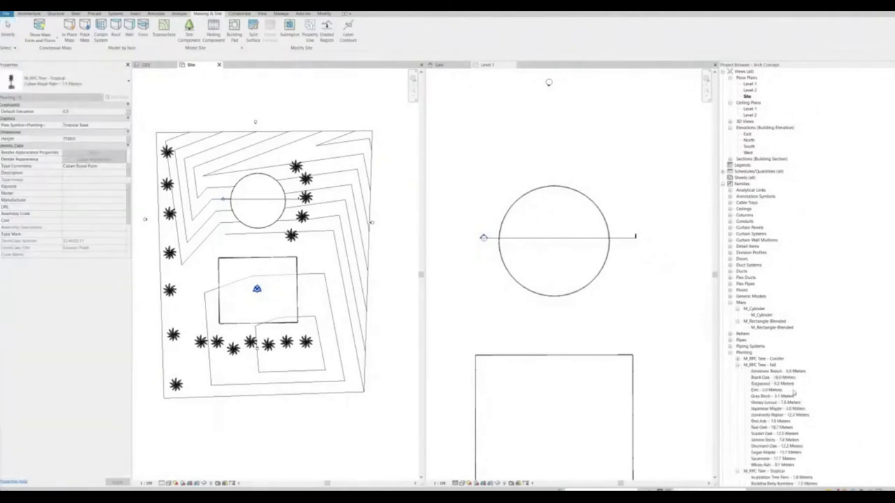
click(775, 453)
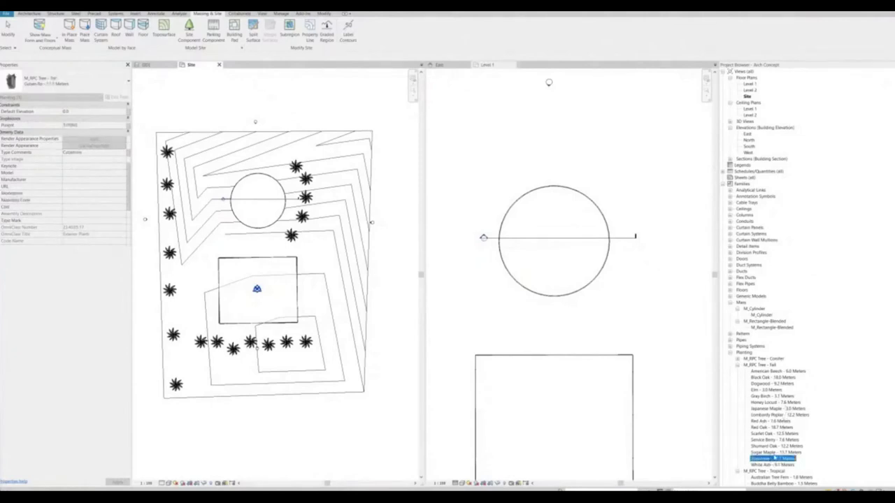
drag(584, 360, 337, 244)
click(329, 279)
click(333, 302)
click(319, 303)
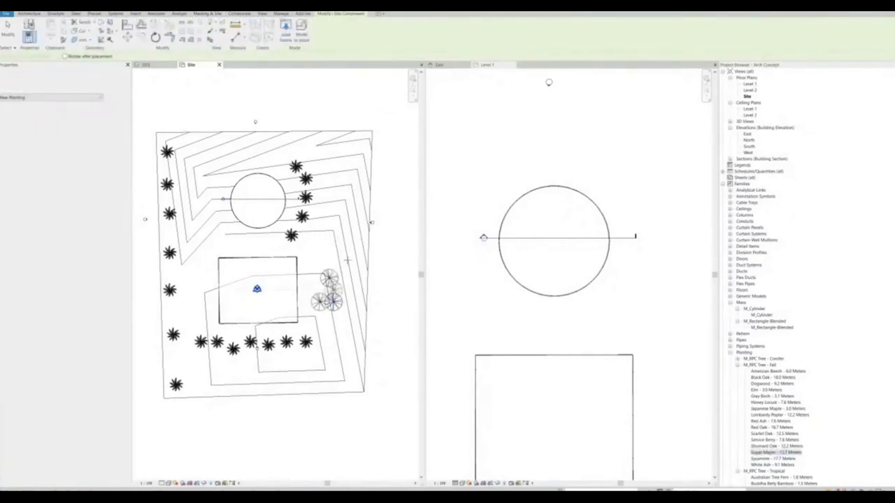
- Place more Sugar Maple - 13.7 Meters trees down the contours toward the site's southeast corner
click(354, 316)
click(345, 316)
click(333, 363)
click(315, 375)
click(333, 379)
click(345, 390)
- Place Sugar Maple - 13.7 Meters trees up the site's east boundary and around its northeast corner
click(348, 241)
click(355, 216)
click(365, 205)
click(365, 187)
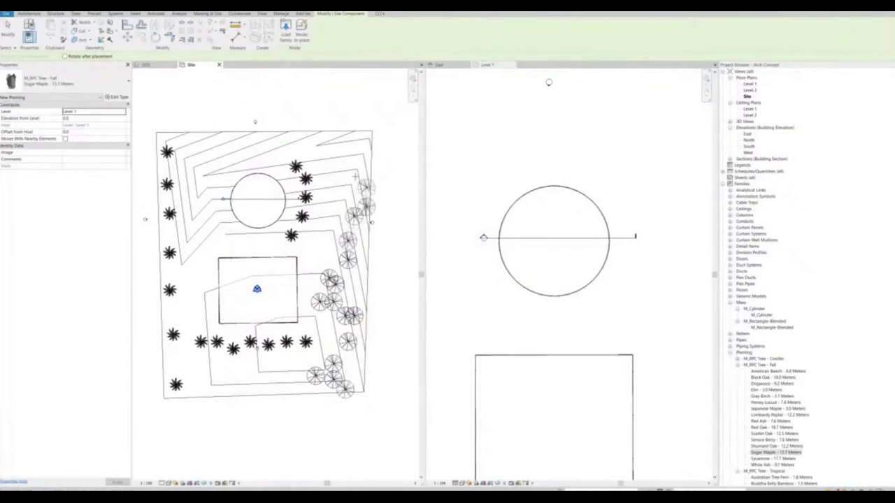
click(346, 160)
click(365, 143)
click(306, 147)
click(319, 133)
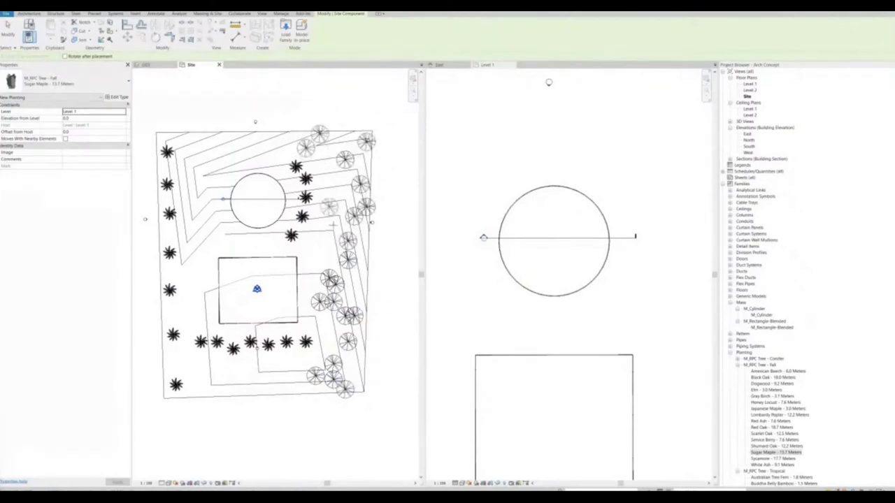
- Choose the Shumard Oak - 12.2 Meters tree type, save the project, and place five oaks among the maples on the site's east side
click(775, 446)
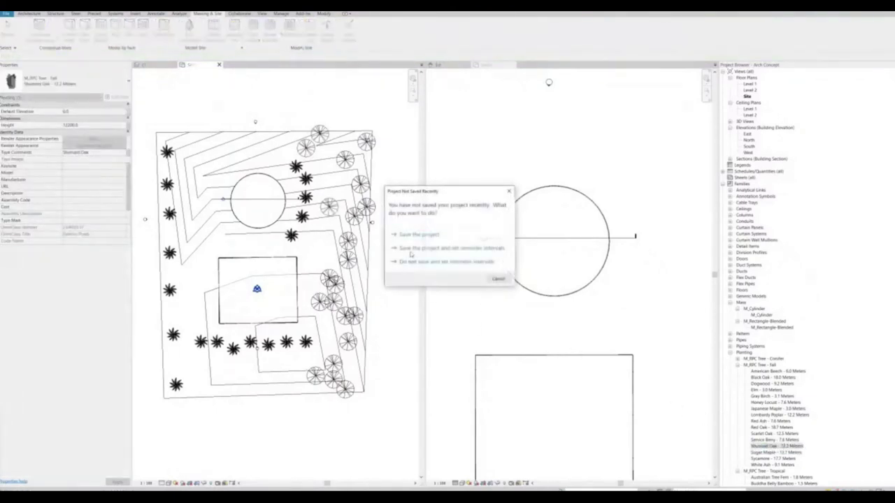
click(435, 235)
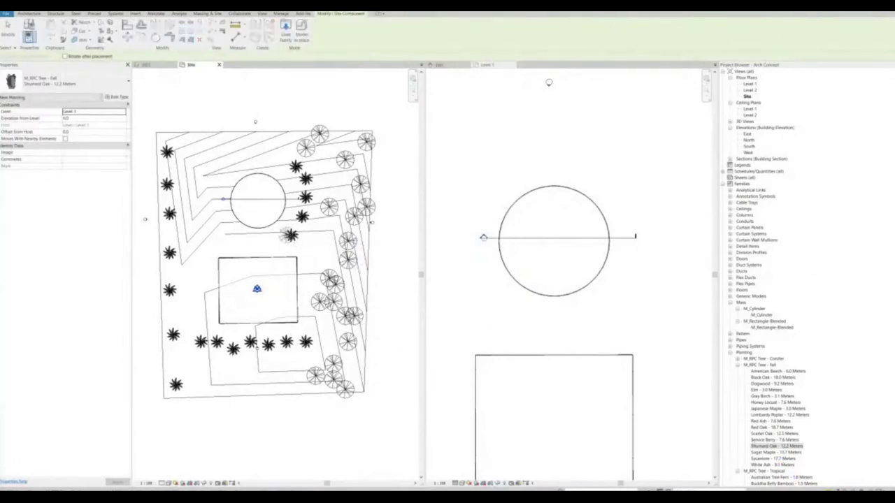
click(320, 252)
click(354, 284)
click(368, 272)
click(372, 235)
click(348, 195)
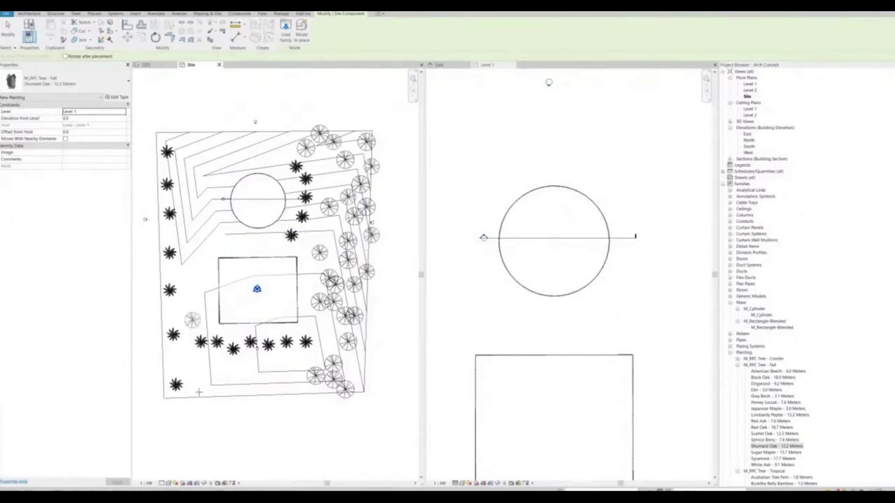
- Place Shumard Oak - 12.2 Meters trees around the site's southwest corner and up its west side, and finish placing trees
click(192, 322)
click(201, 389)
click(187, 390)
click(174, 342)
click(189, 335)
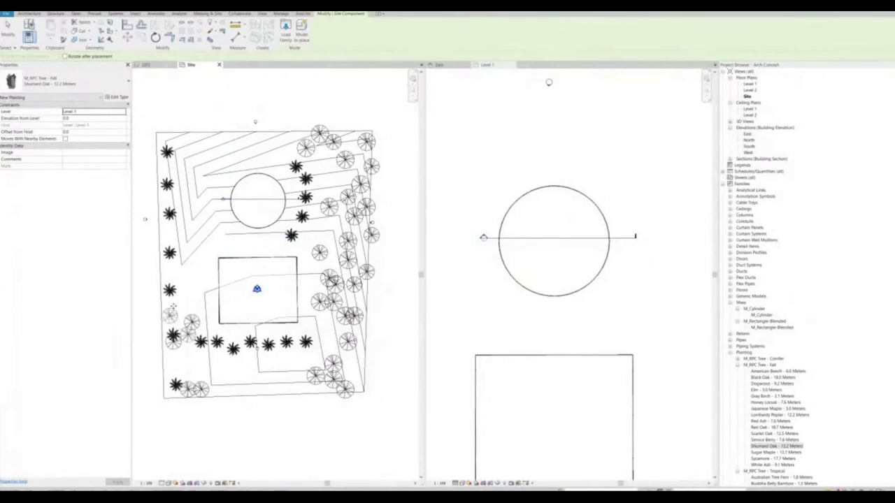
click(170, 316)
click(192, 235)
click(168, 252)
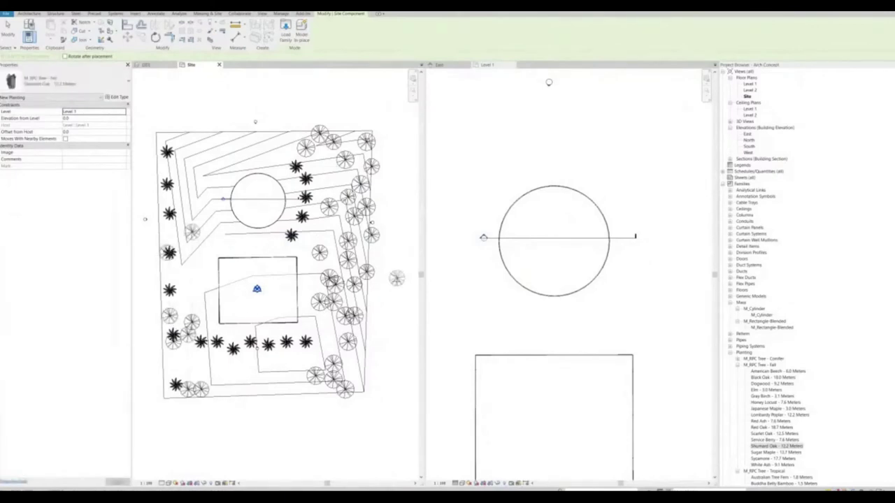
key(Escape)
key(Escape)
- Create a perspective camera view from just northwest of the site, aimed southeast with the target far beyond the towers
scroll(375, 310, down, 3)
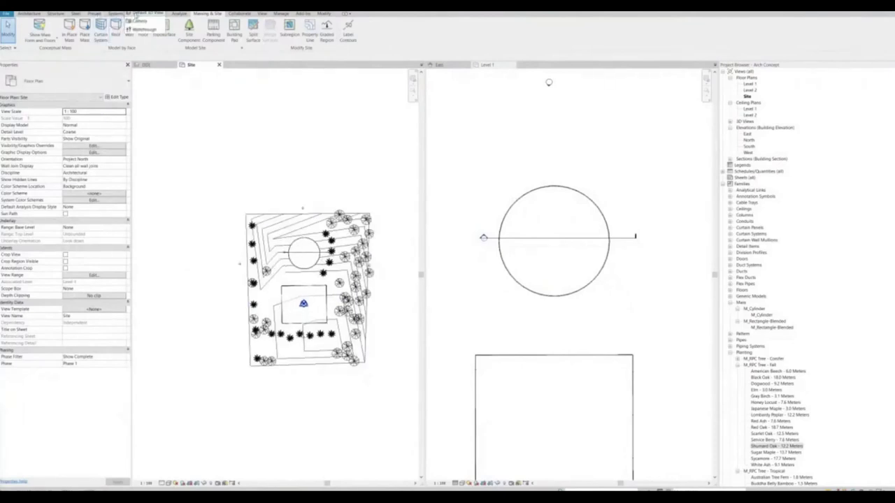
click(142, 30)
click(240, 124)
scroll(299, 326, down, 3)
scroll(304, 333, down, 1)
middle_drag(303, 332, 235, 159)
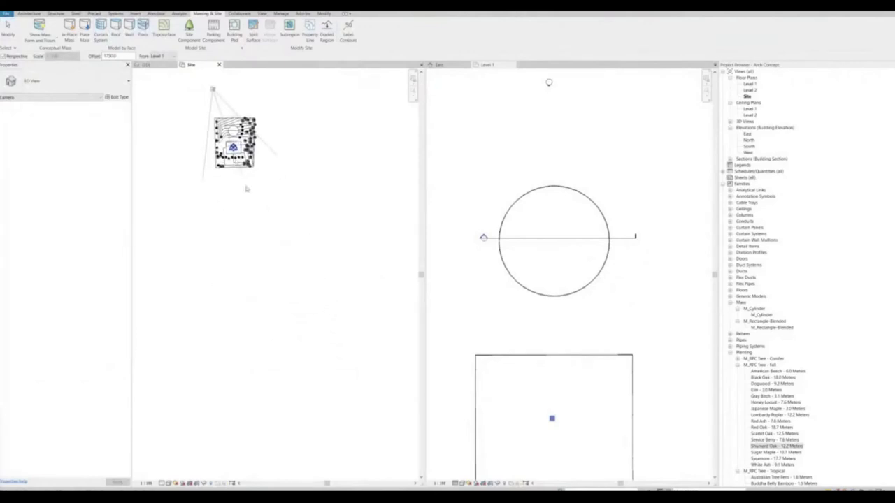
scroll(363, 422, down, 4)
middle_drag(354, 416, 252, 234)
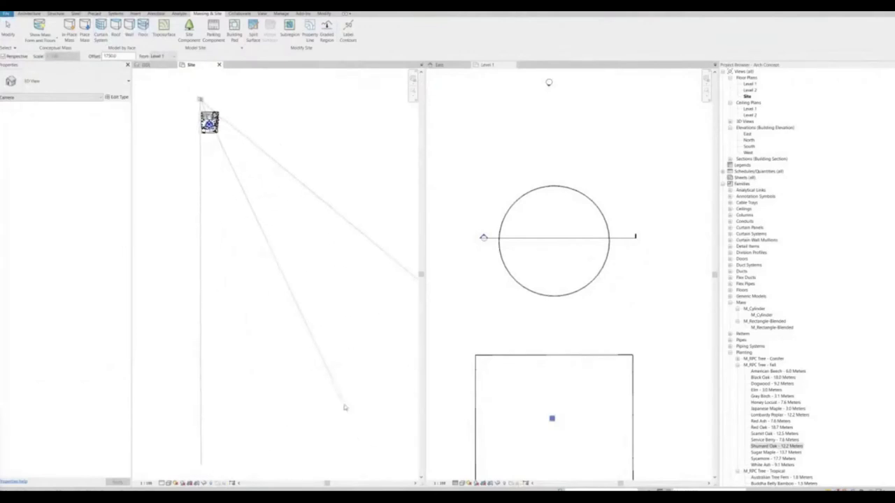
click(347, 439)
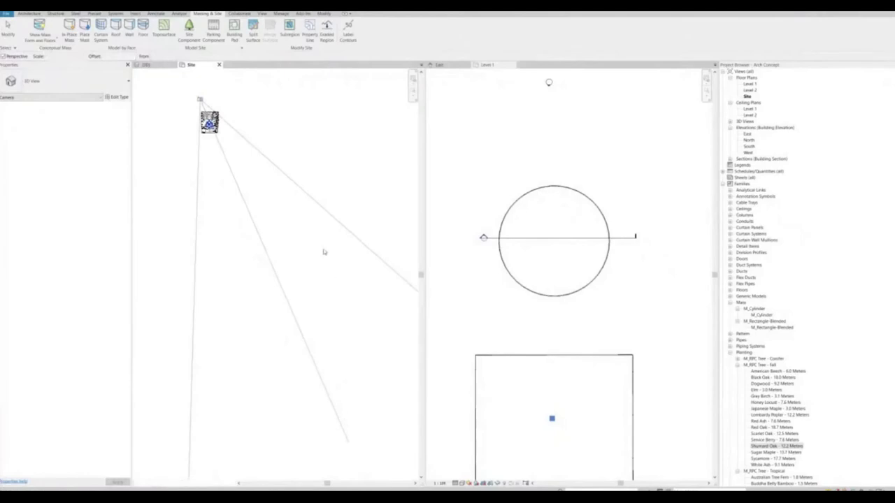
- Extend the camera view's crop region upward past the top of the cylindrical tower
middle_drag(345, 338, 352, 376)
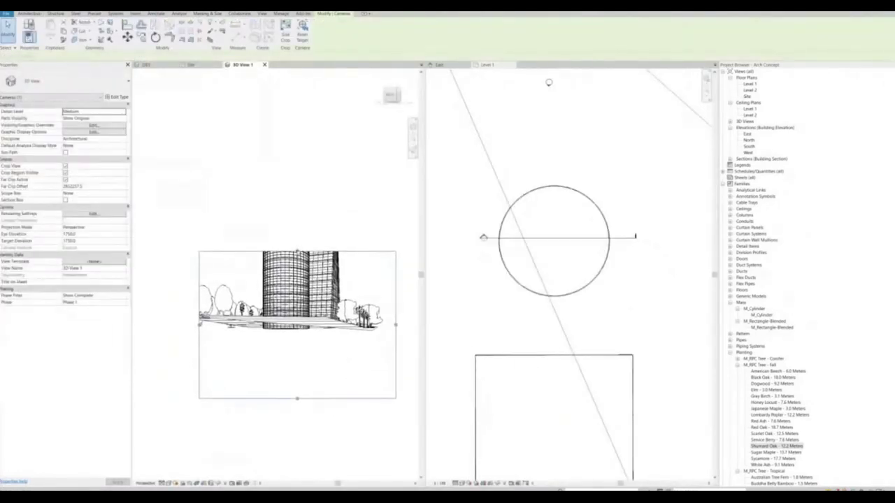
drag(297, 250, 298, 114)
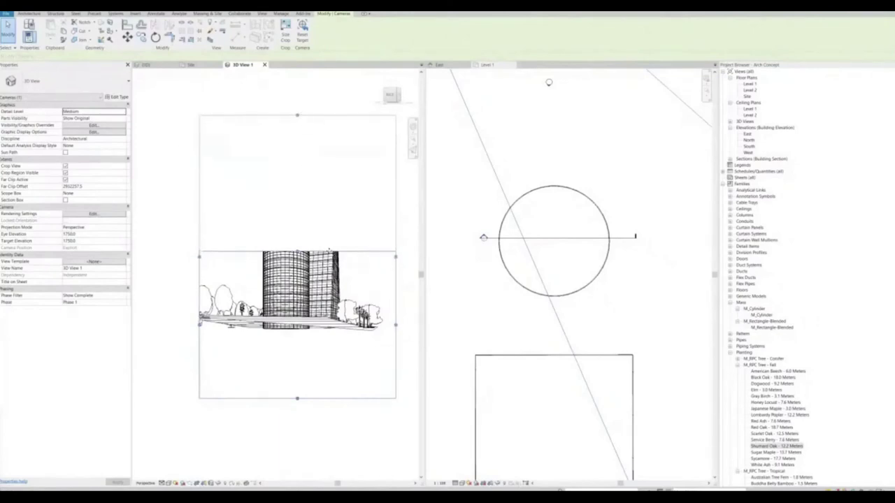
middle_drag(326, 334, 322, 405)
drag(285, 190, 293, 108)
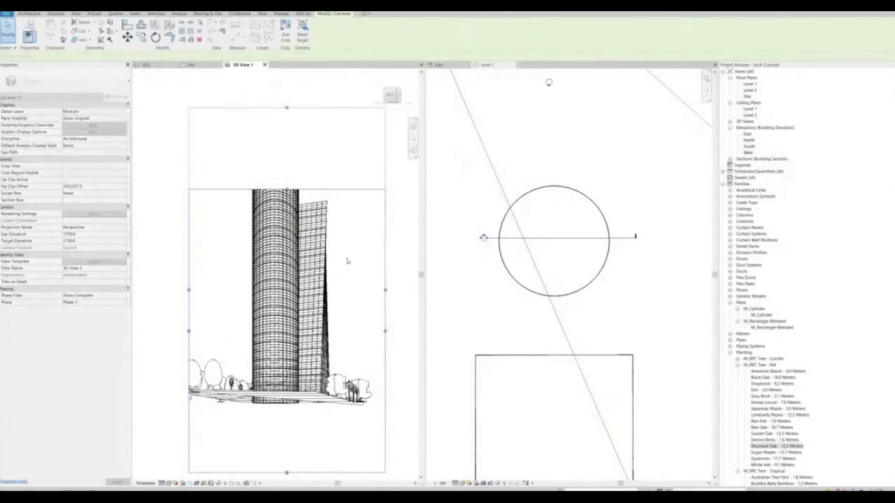
scroll(350, 270, down, 3)
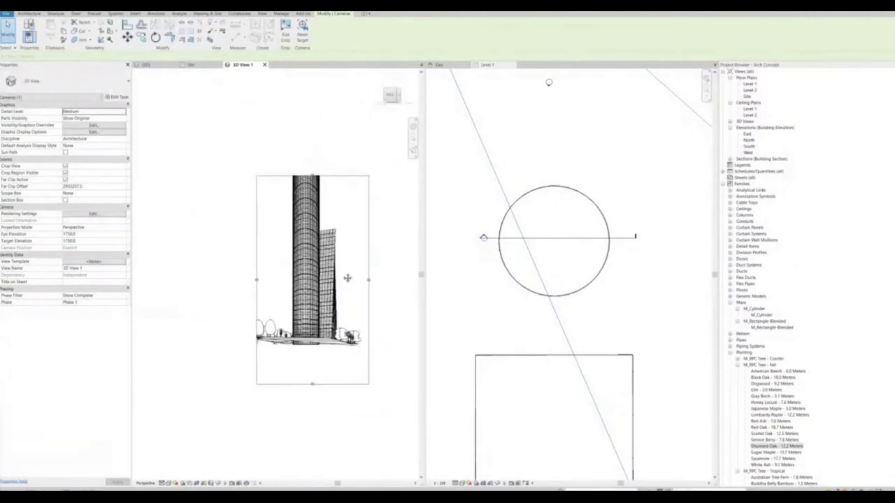
drag(299, 226, 305, 188)
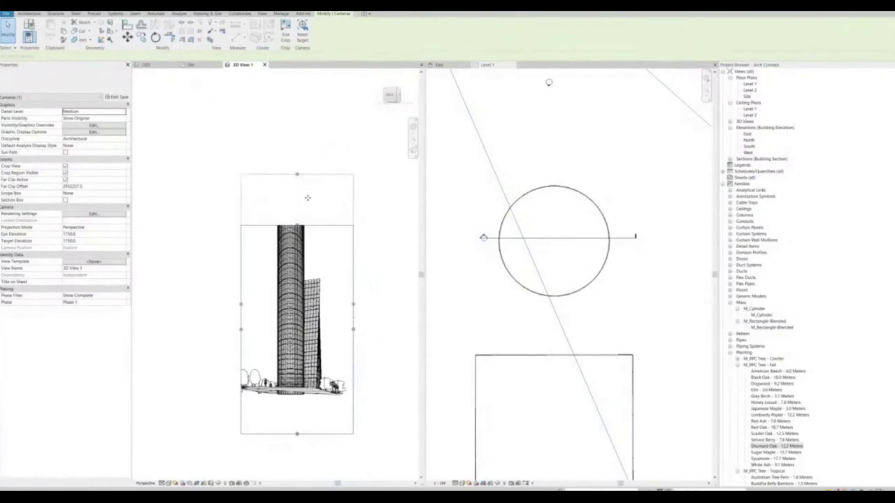
drag(298, 174, 299, 153)
- Orbit the camera to a raised corner view of both towers, widen the crop beside the cylindrical tower and trim it below the terrain
shift+middle_drag(314, 227, 274, 243)
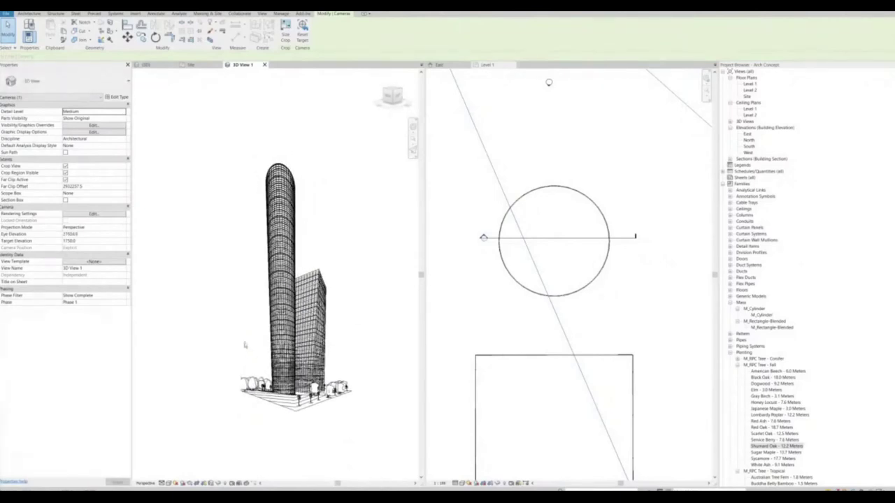
click(241, 293)
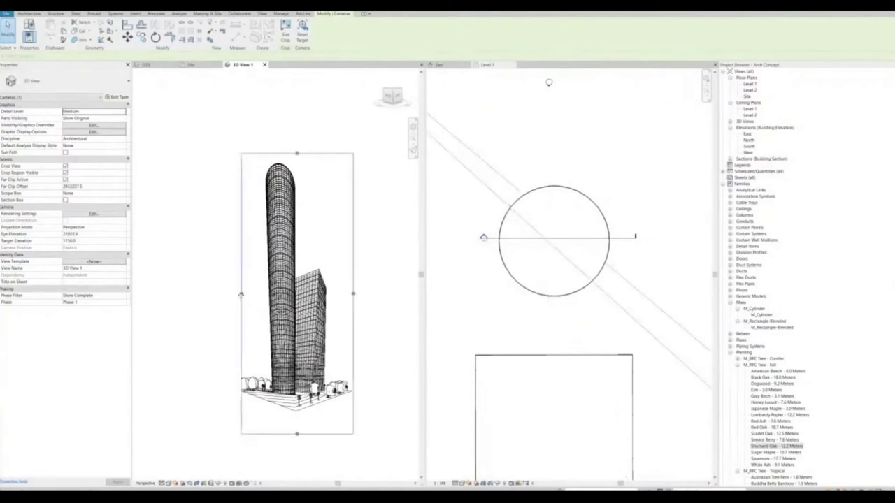
drag(217, 289, 214, 294)
drag(284, 409, 284, 414)
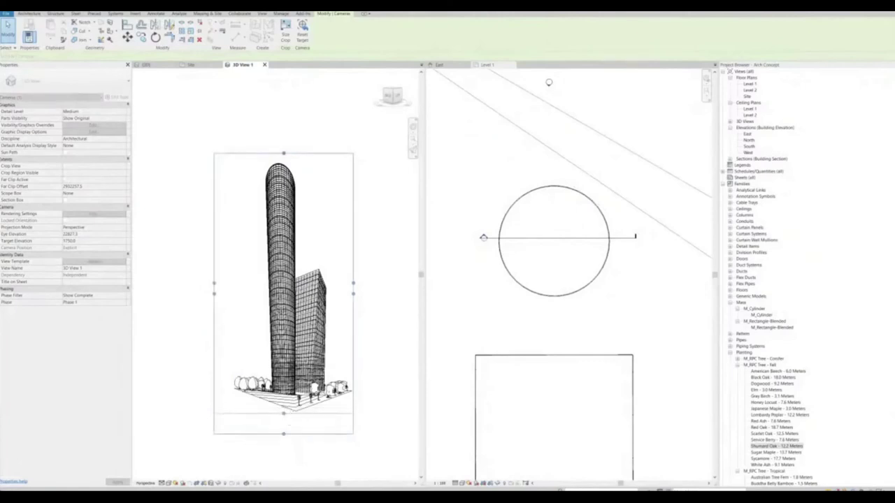
click(376, 345)
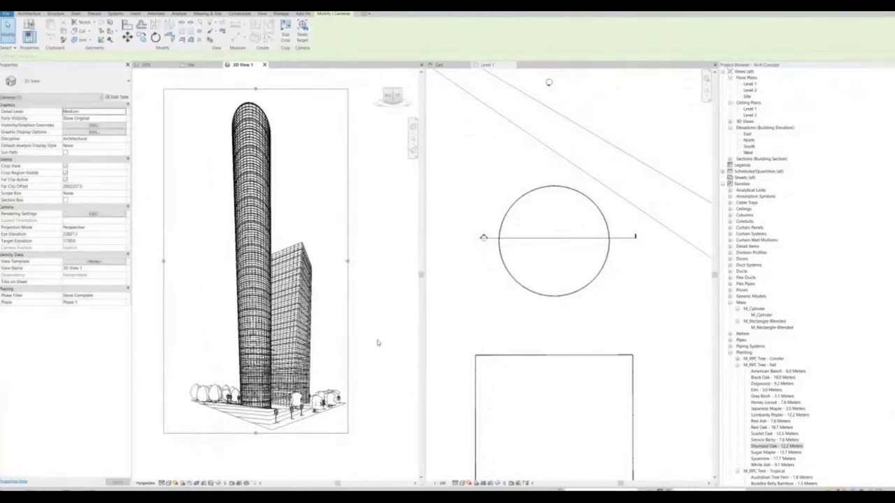
scroll(382, 319, up, 3)
middle_drag(383, 319, 411, 339)
scroll(411, 340, down, 2)
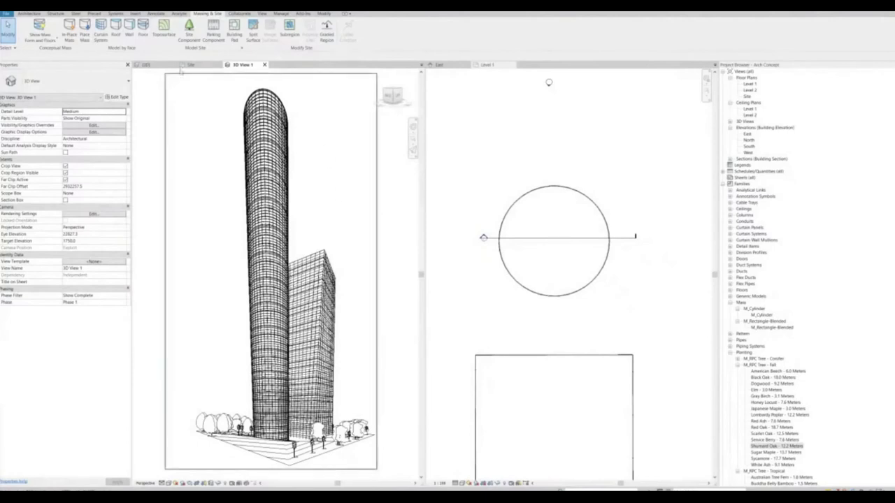
- Set up a cloud rendering of 3D View 1 with Still Image as the output type
click(263, 13)
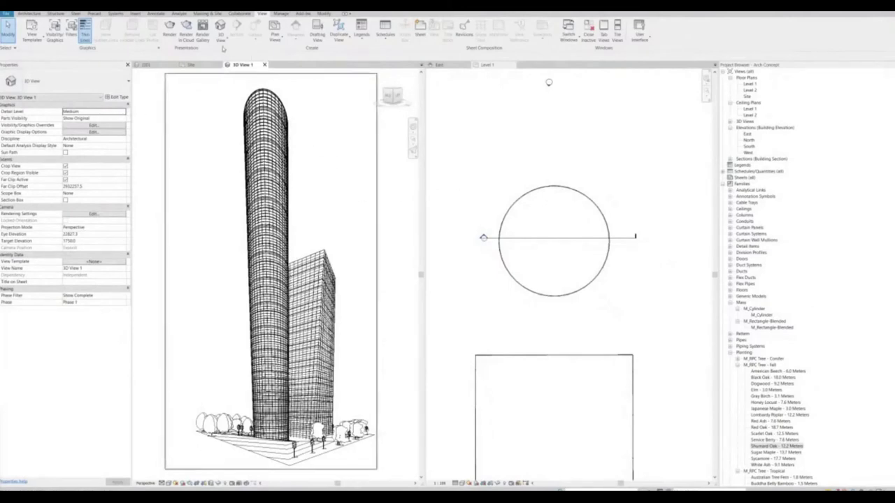
click(185, 34)
drag(437, 180, 384, 158)
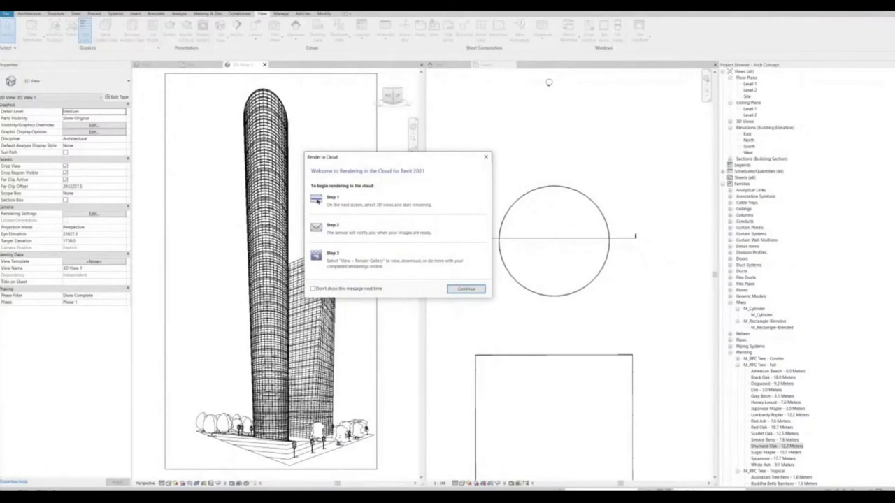
click(466, 288)
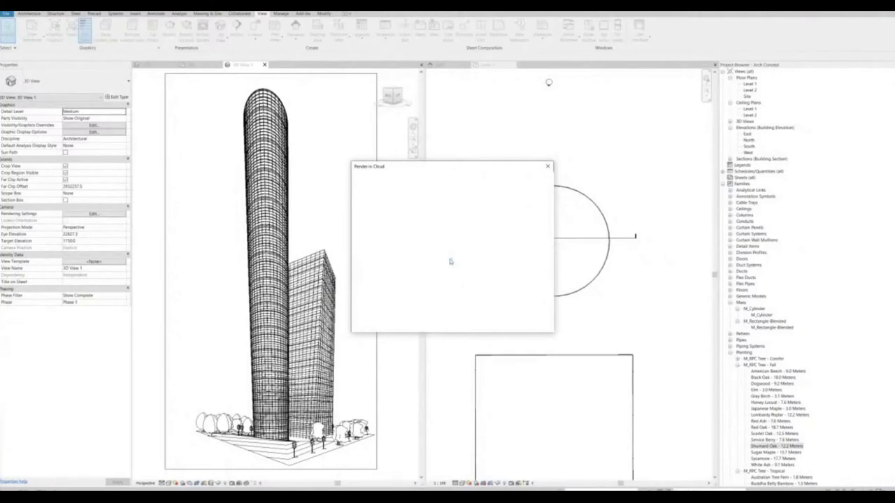
click(456, 199)
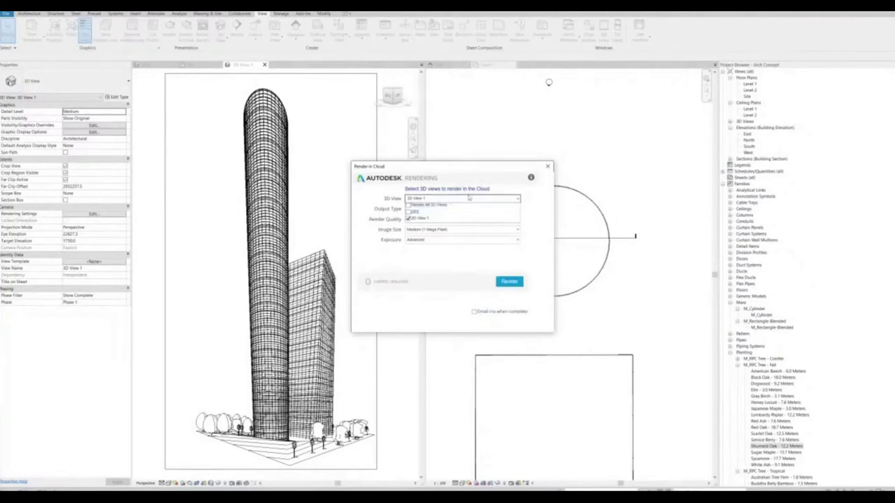
click(525, 209)
click(493, 210)
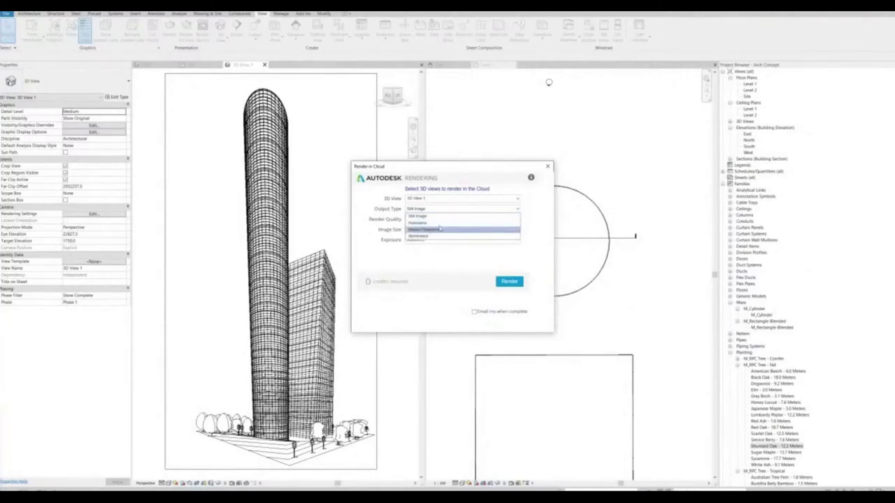
click(527, 205)
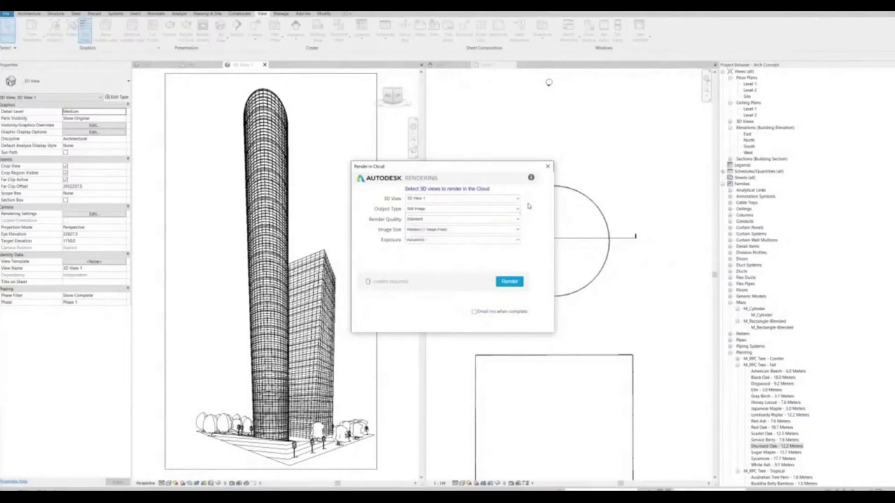
- Set the render quality to Final and the image size to Large, and start the cloud rendering
click(465, 220)
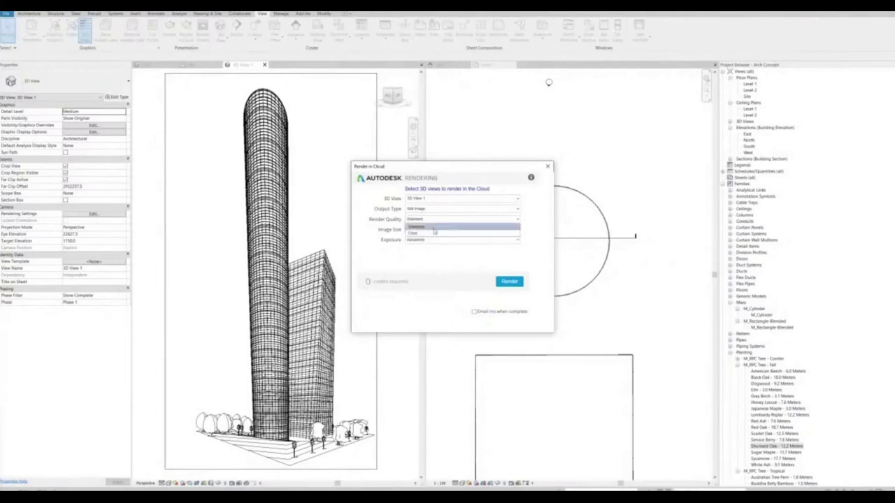
click(435, 233)
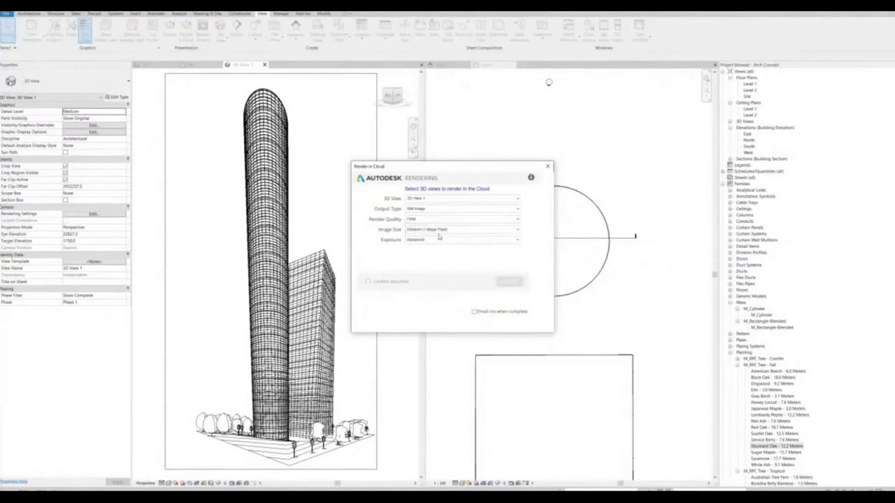
click(475, 231)
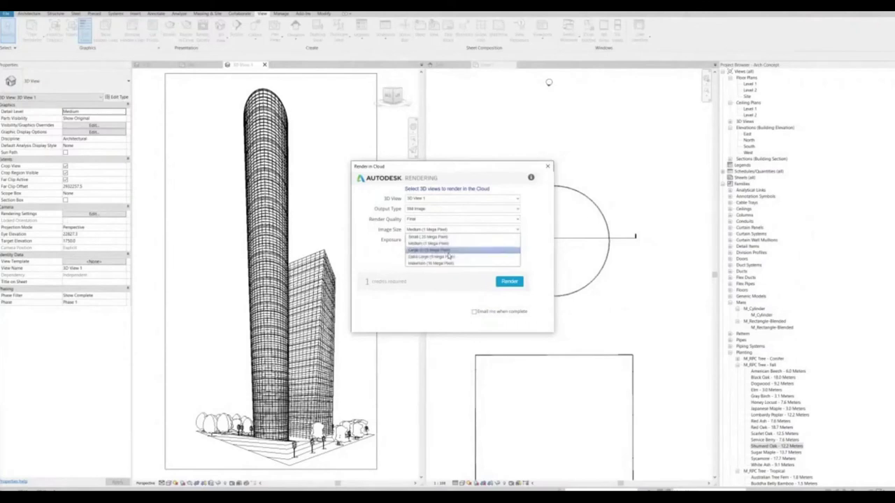
click(447, 250)
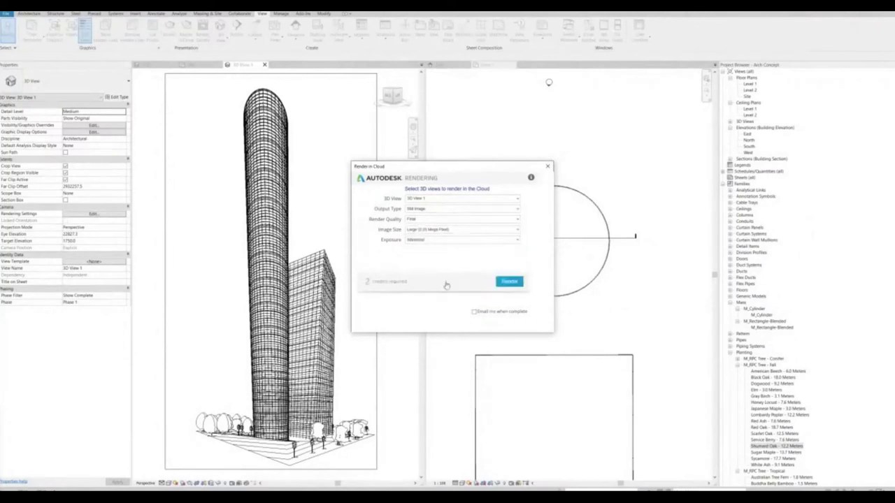
click(511, 283)
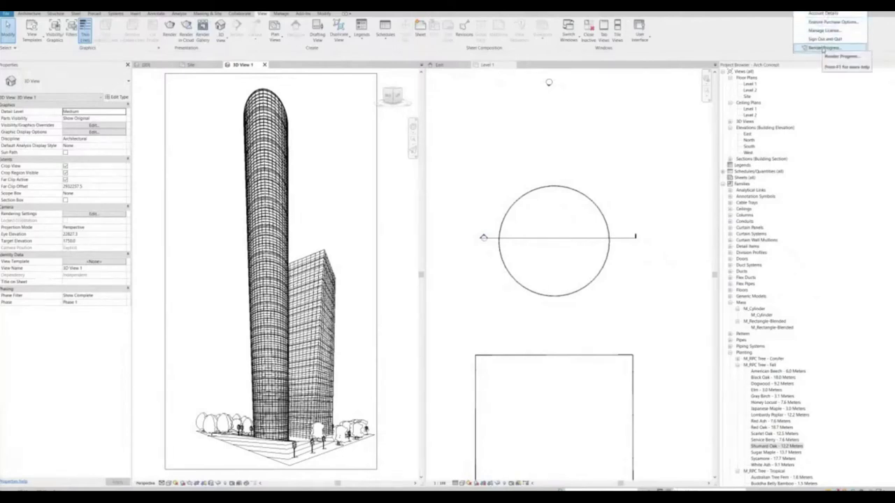
- Check the cloud render progress and open the Arch Concept.rvt project in the Autodesk Rendering web page
click(826, 49)
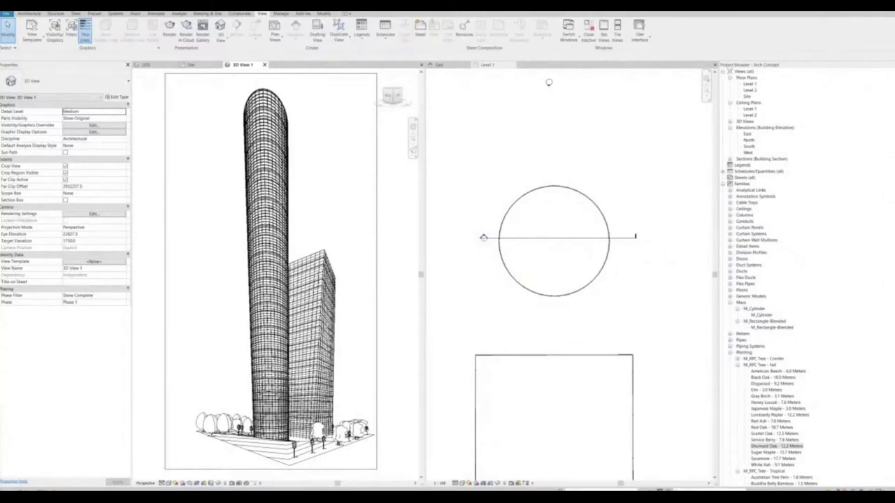
drag(894, 203, 314, 167)
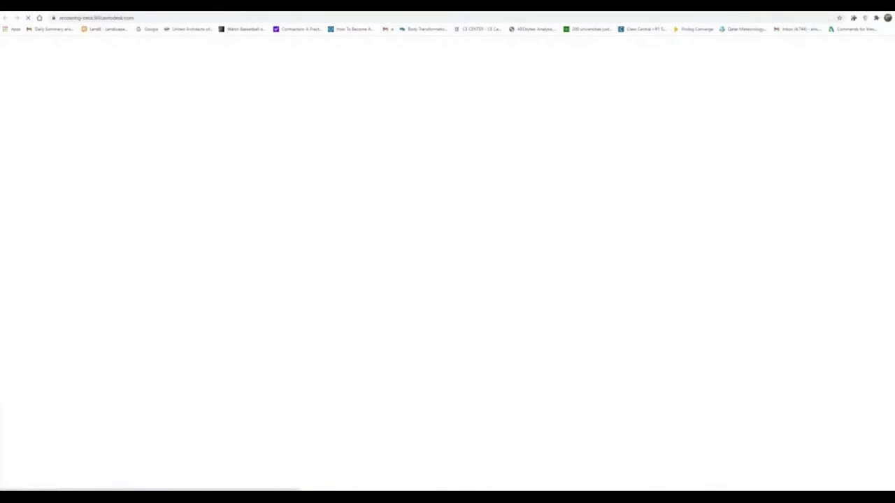
click(870, 5)
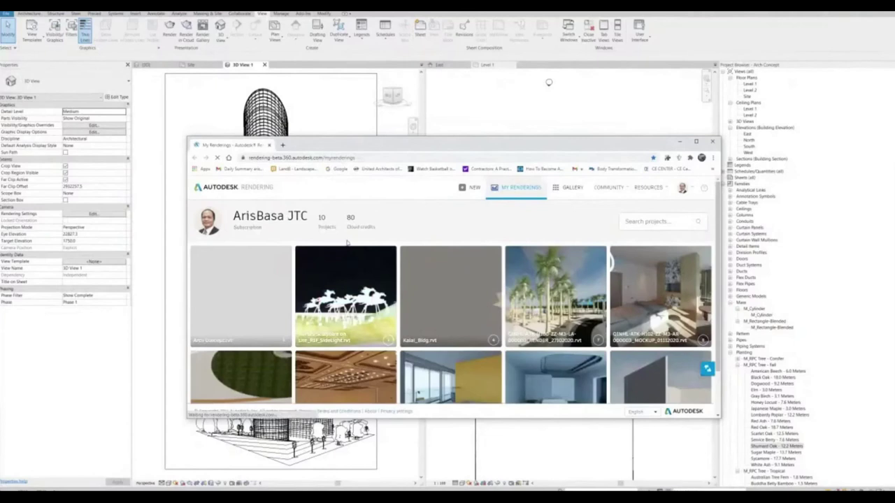
mouse_move(237, 297)
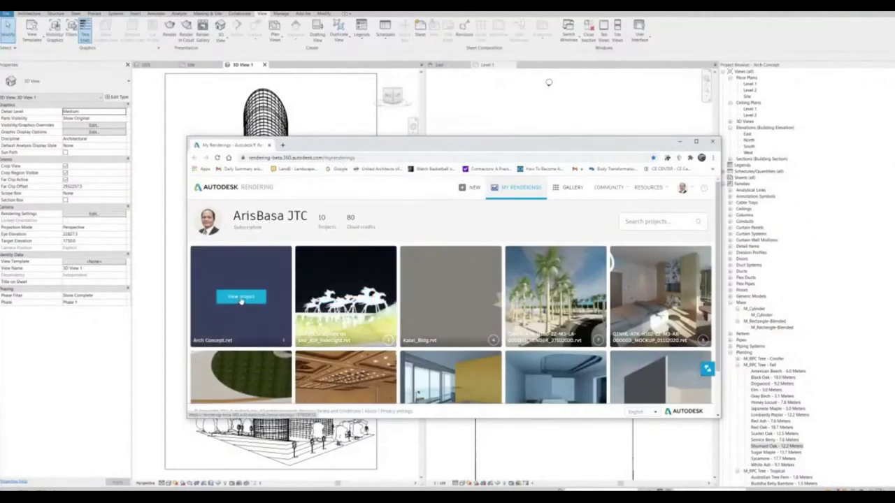
click(240, 298)
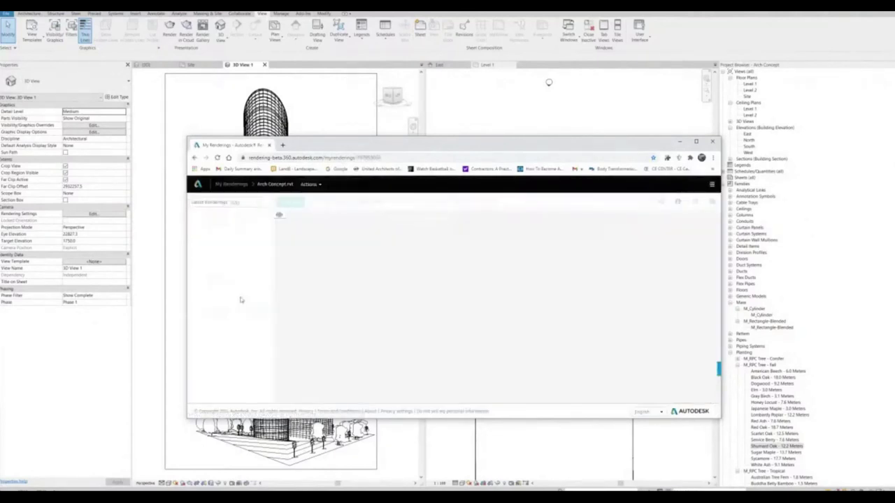